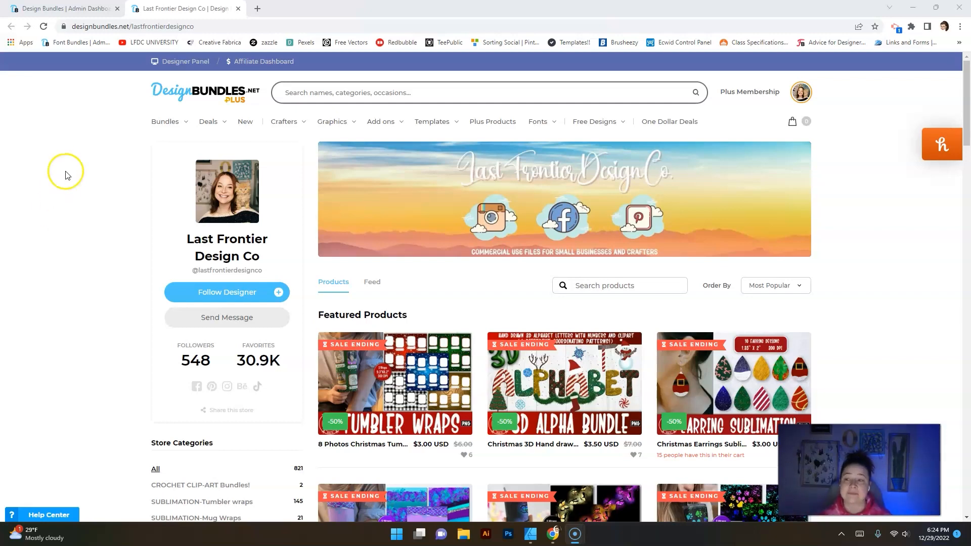
Look over the Last Frontier Design Co storefront and the cover images in its SUBLIMATION-Tumbler wraps category.
{"action": "scroll", "coordinate": [67, 173], "scroll_direction": "down", "scroll_amount": 2}
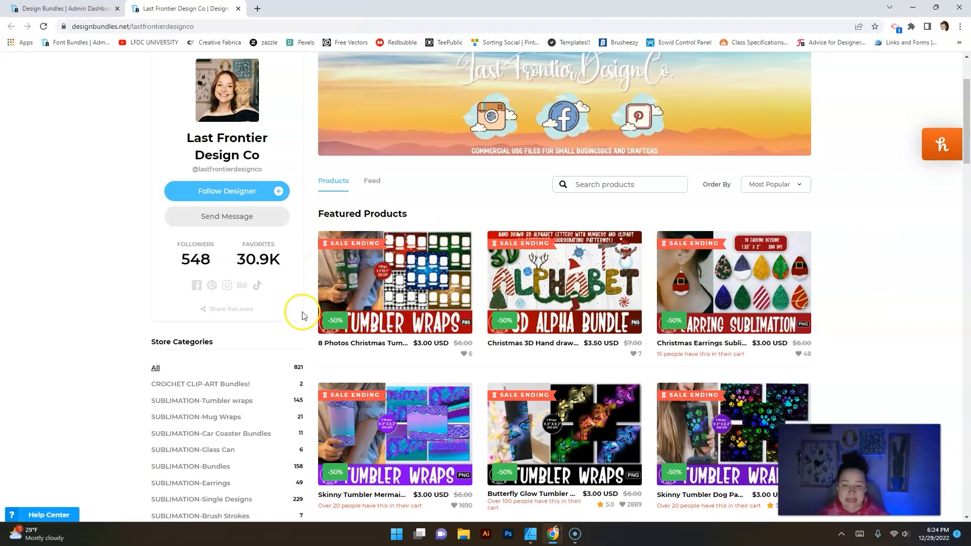
{"action": "scroll", "coordinate": [28, 258], "scroll_direction": "up", "scroll_amount": 2}
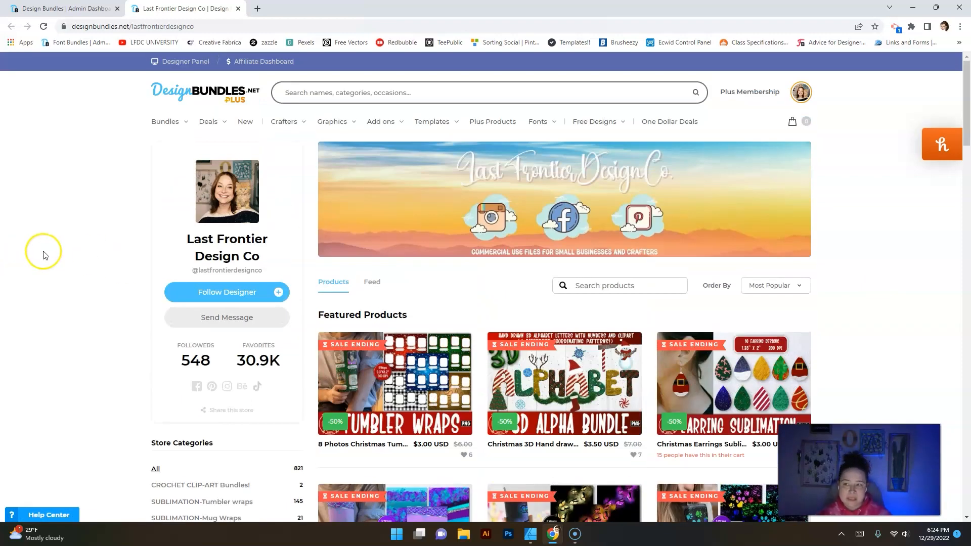
{"action": "scroll", "coordinate": [52, 262], "scroll_direction": "down", "scroll_amount": 2}
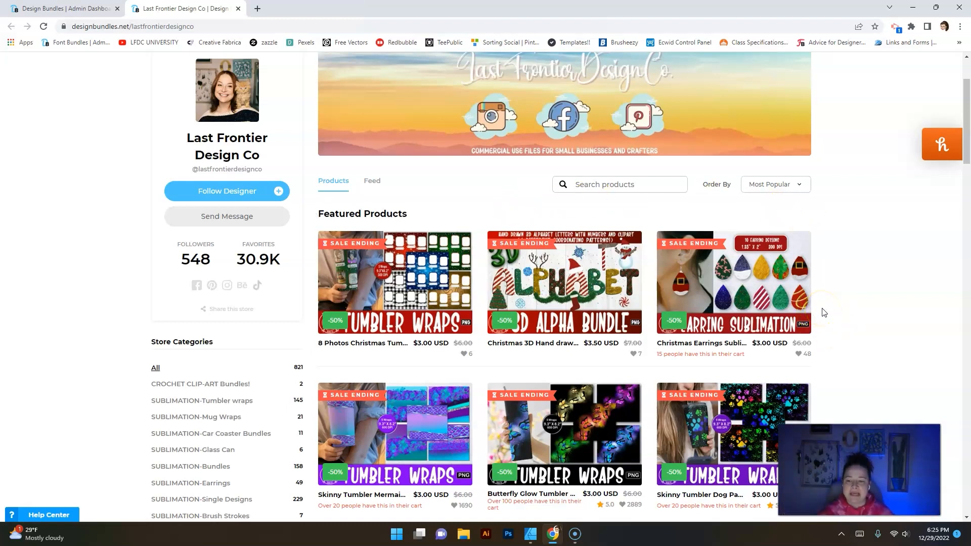
{"action": "scroll", "coordinate": [825, 308], "scroll_direction": "down", "scroll_amount": 2}
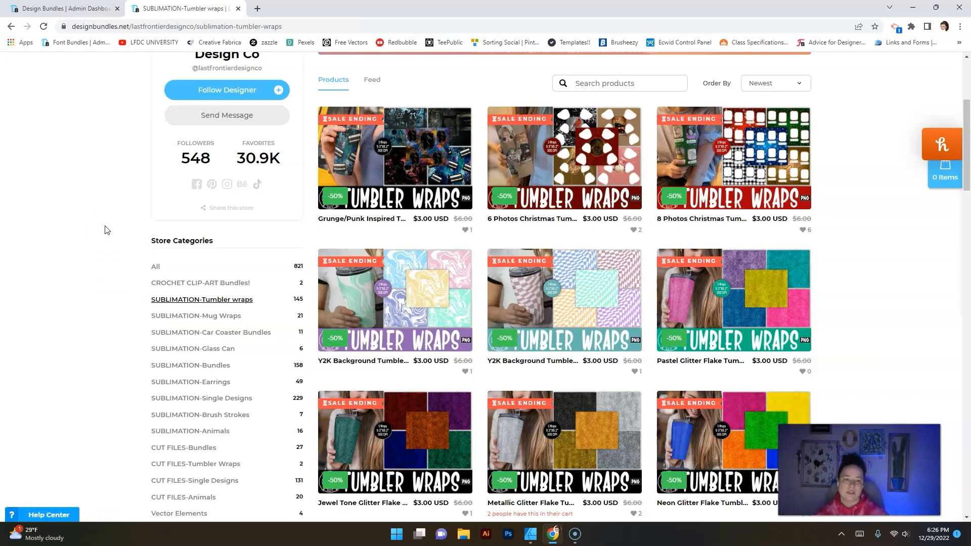
{"action": "left_click", "coordinate": [47, 246]}
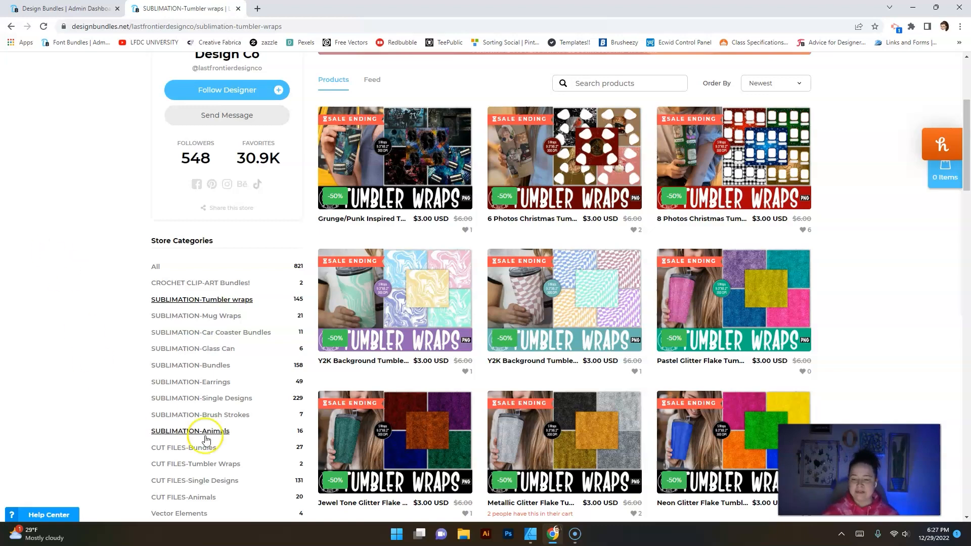
{"action": "left_click", "coordinate": [193, 416]}
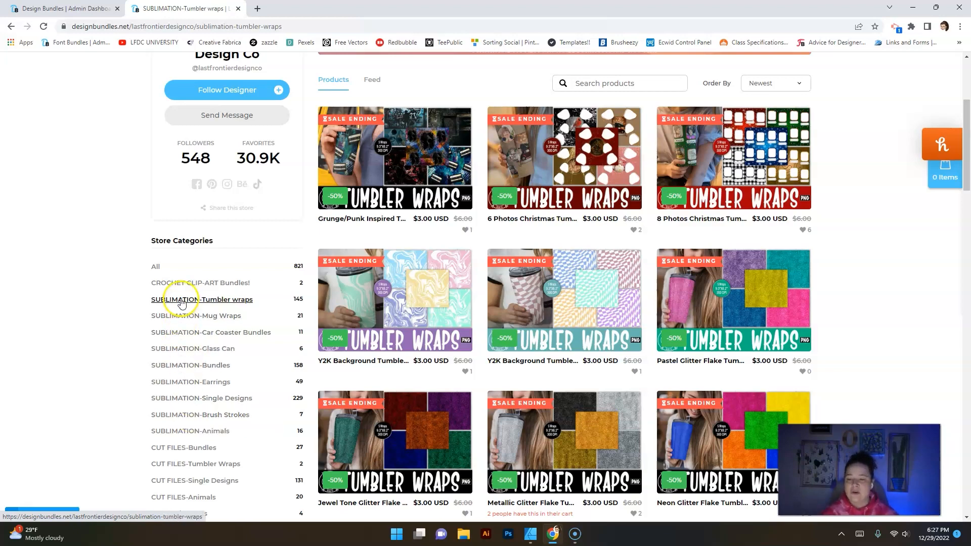
{"action": "left_click", "coordinate": [246, 301]}
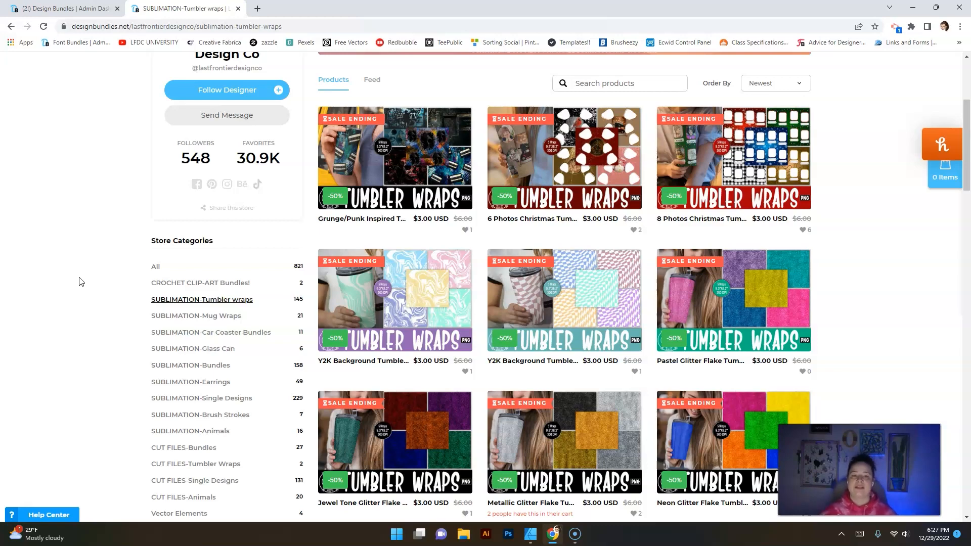
Compare the listing covers in the SUBLIMATION-Mug Wraps, SUBLIMATION-Car Coaster Bundles and SUBLIMATION-Glass Can store categories.
{"action": "left_click", "coordinate": [164, 318]}
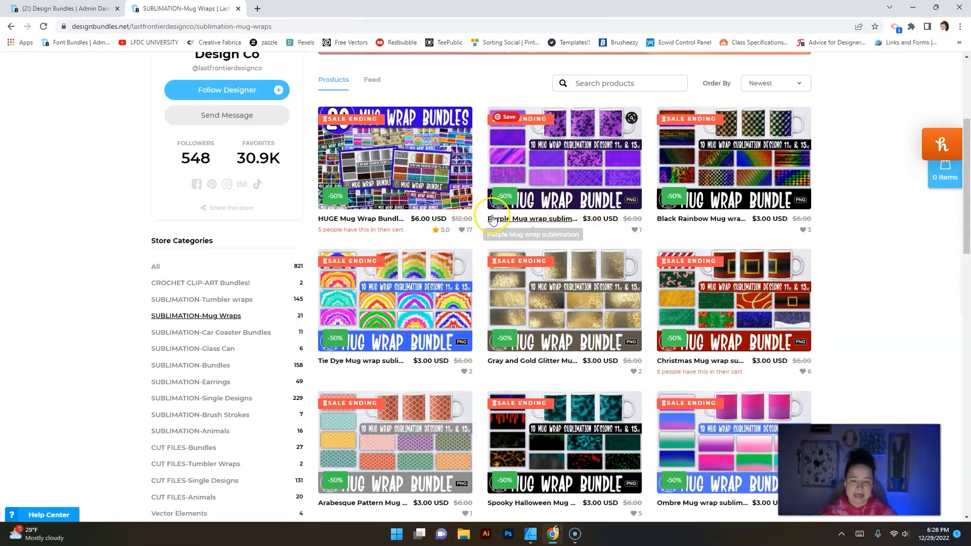
{"action": "left_click", "coordinate": [167, 332]}
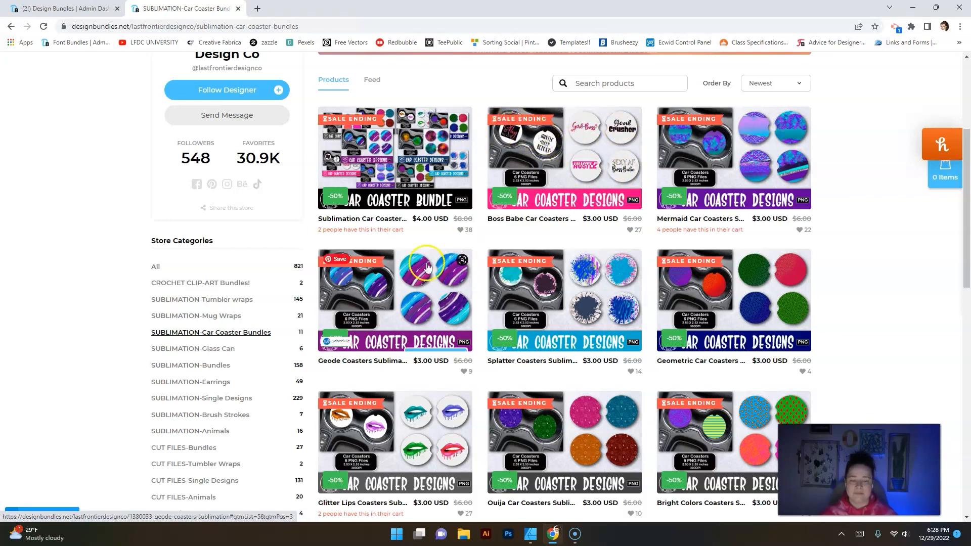
{"action": "left_click", "coordinate": [175, 349]}
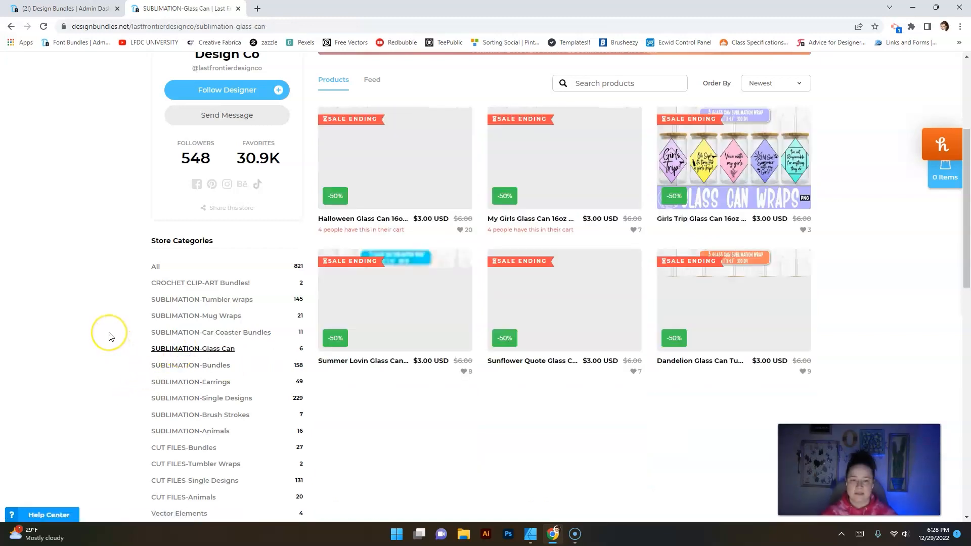
{"action": "mouse_move", "coordinate": [229, 169]}
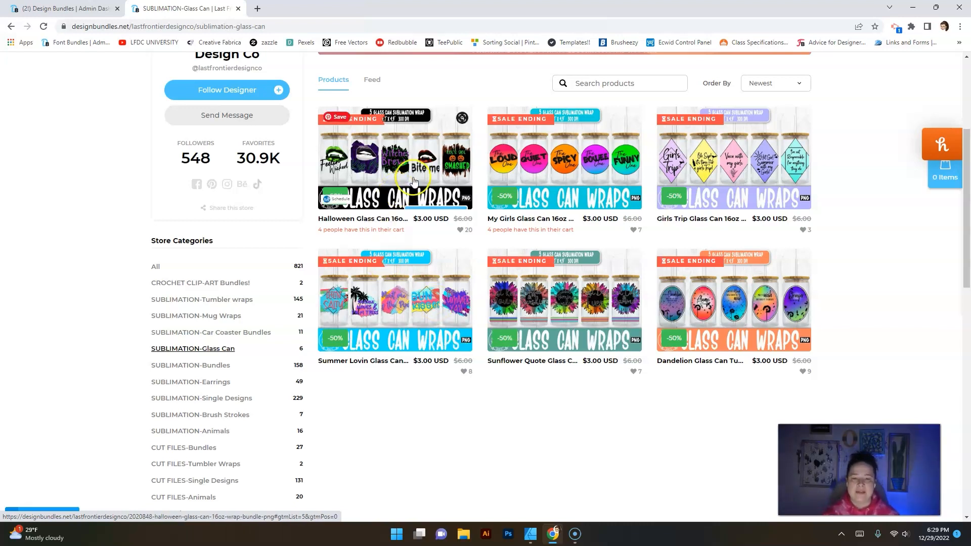
{"action": "left_click", "coordinate": [562, 158]}
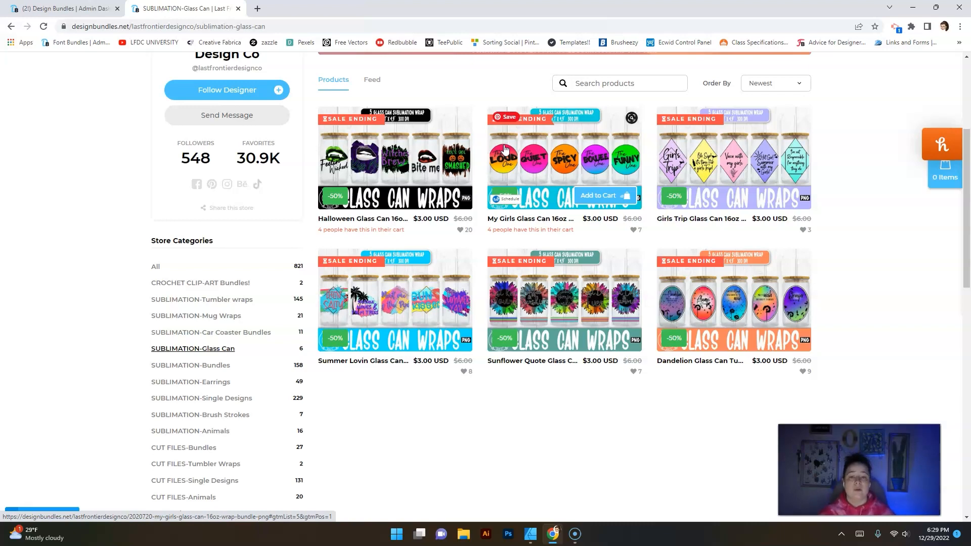
Open the SUBLIMATION-Earrings store category and look through its listing covers.
{"action": "left_click", "coordinate": [191, 382]}
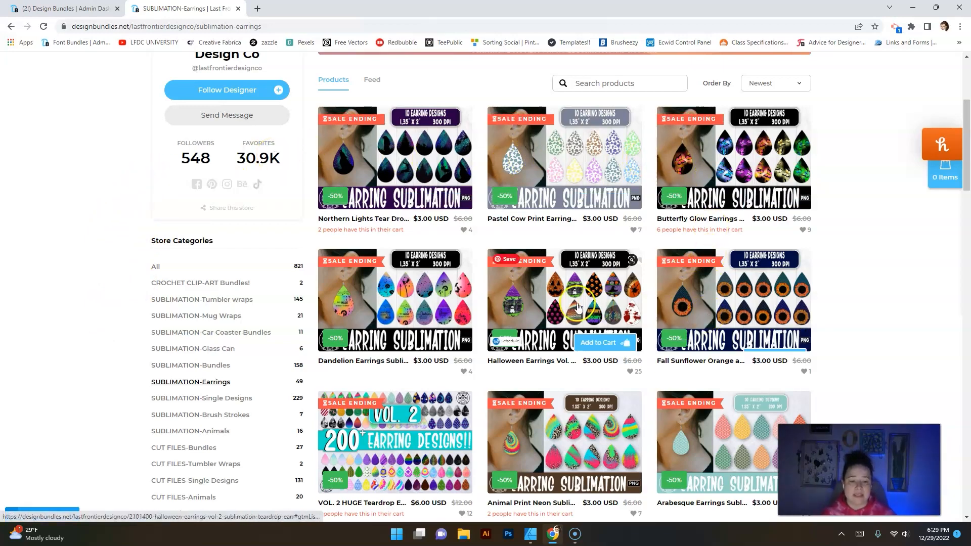
{"action": "scroll", "coordinate": [495, 289], "scroll_direction": "down", "scroll_amount": 6}
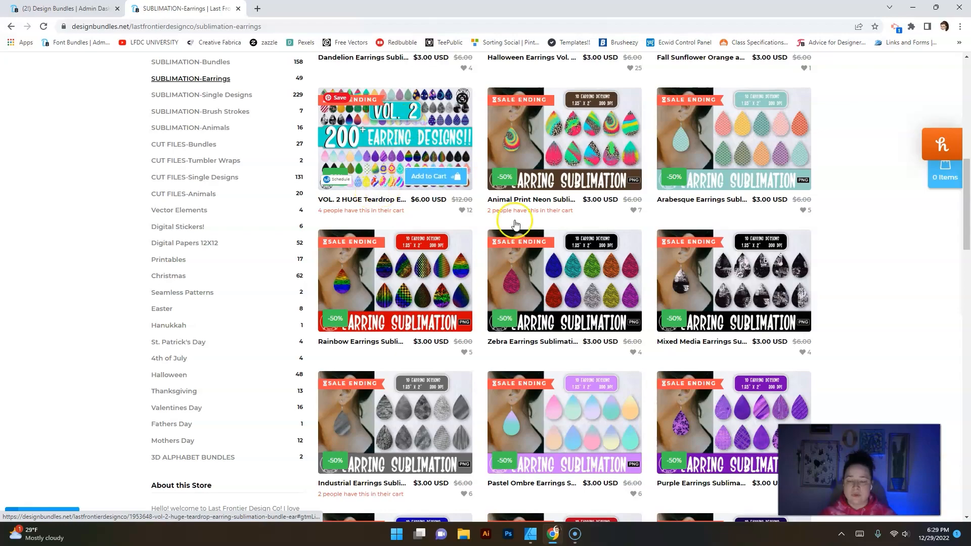
{"action": "scroll", "coordinate": [854, 321], "scroll_direction": "up", "scroll_amount": 4}
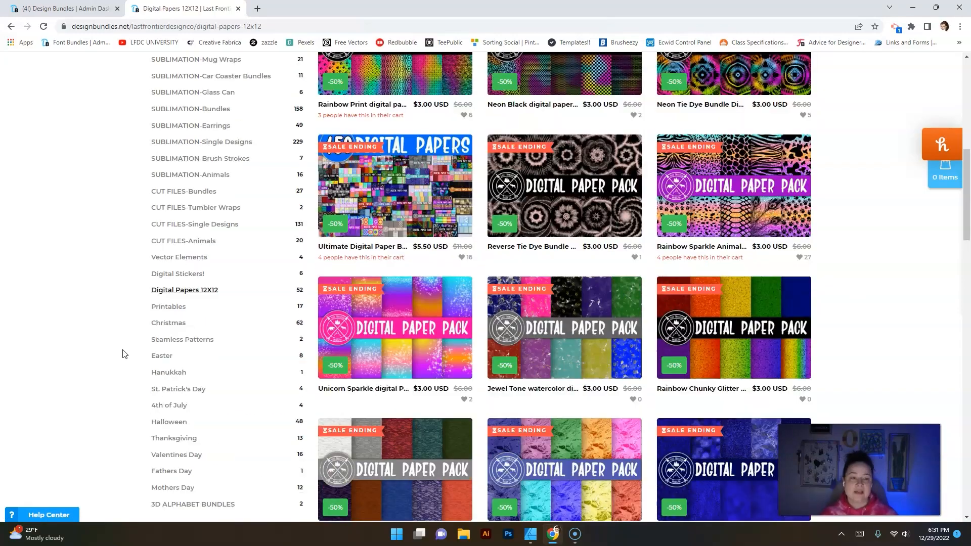
Look through the digital paper pack covers in the Digital Papers 12X12 store category.
{"action": "scroll", "coordinate": [123, 354], "scroll_direction": "up", "scroll_amount": 5}
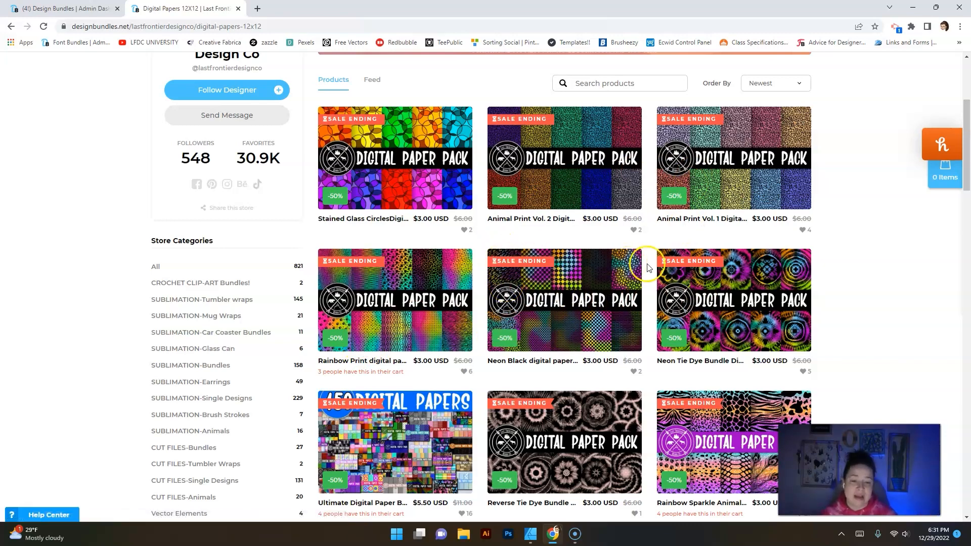
{"action": "left_click", "coordinate": [508, 337]}
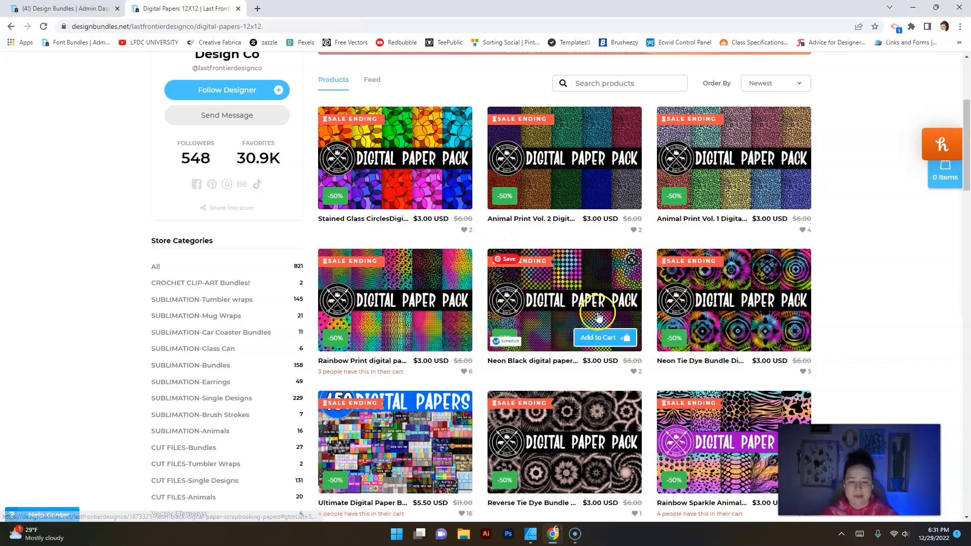
{"action": "scroll", "coordinate": [653, 314], "scroll_direction": "down", "scroll_amount": 4}
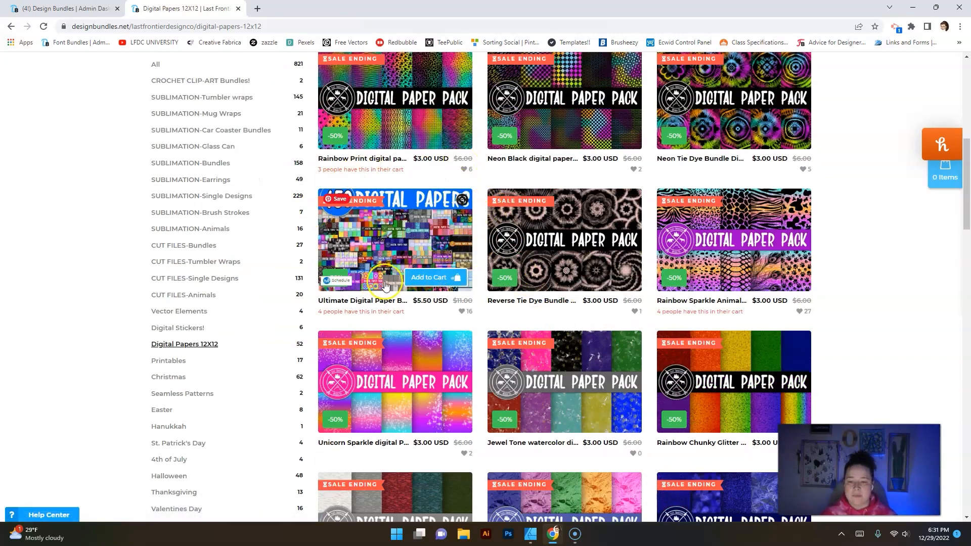
Open the 3D ALPHABET BUNDLES store category and view its listing covers.
{"action": "scroll", "coordinate": [400, 282], "scroll_direction": "down", "scroll_amount": 2}
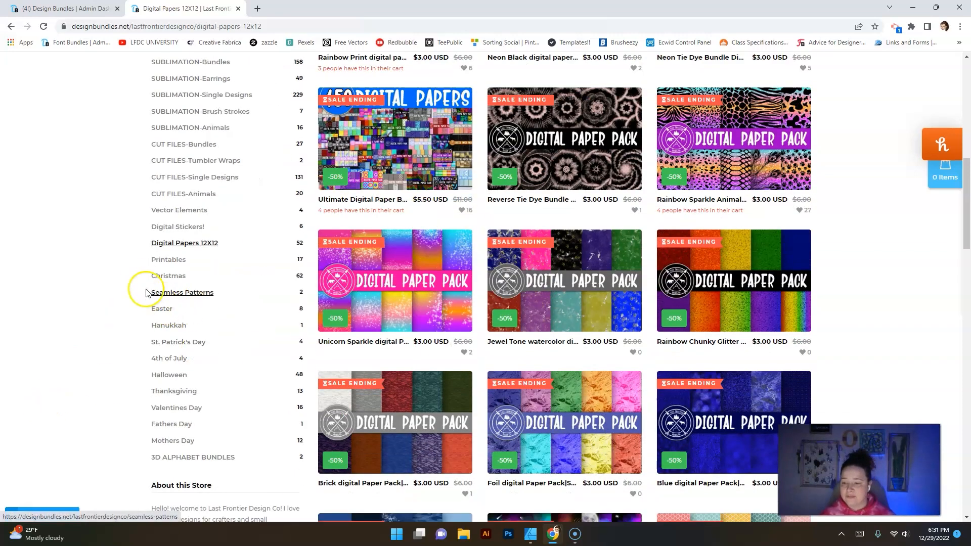
{"action": "left_click", "coordinate": [172, 457]}
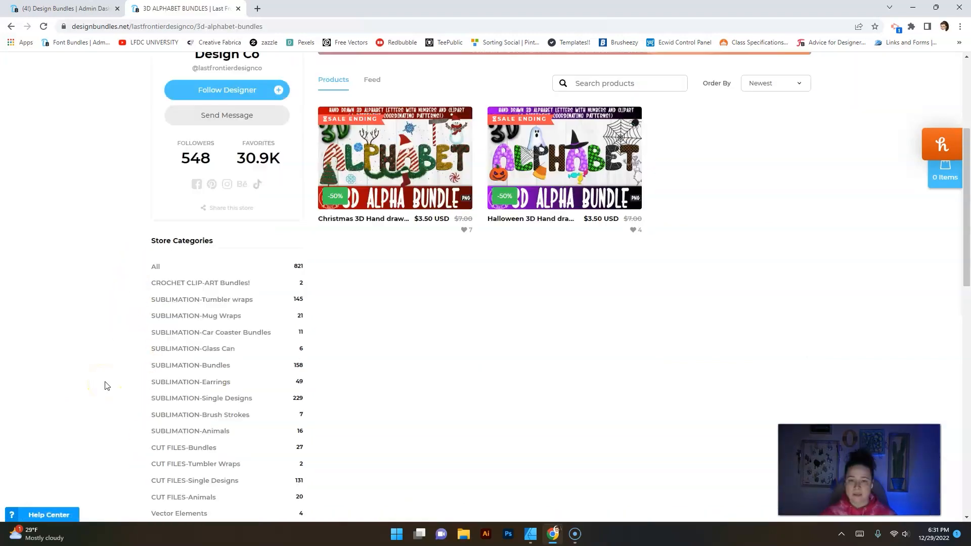
{"action": "scroll", "coordinate": [102, 386], "scroll_direction": "up", "scroll_amount": 2}
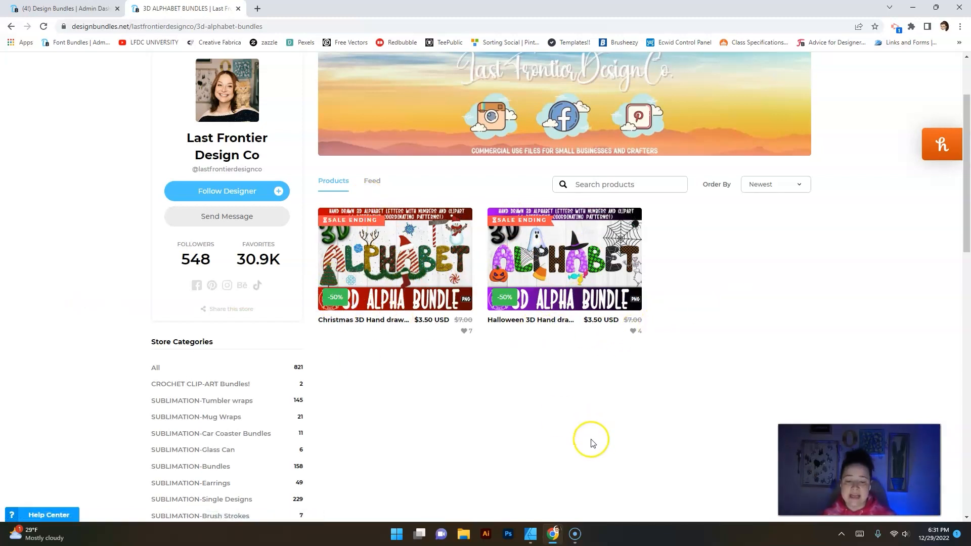
Switch to Affinity Designer to view the Digital Papers cover template, and return to the storefront in Chrome.
{"action": "left_click", "coordinate": [530, 533]}
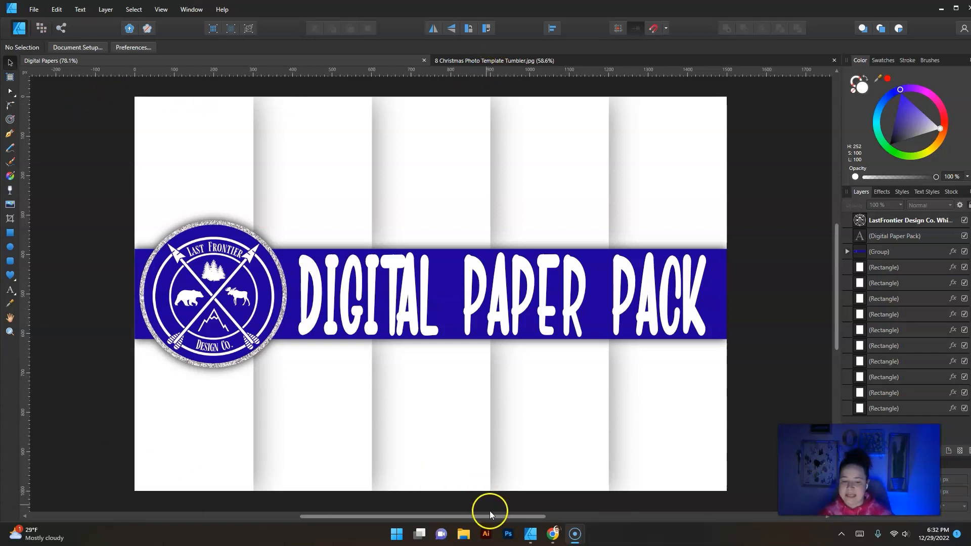
{"action": "left_click", "coordinate": [553, 534]}
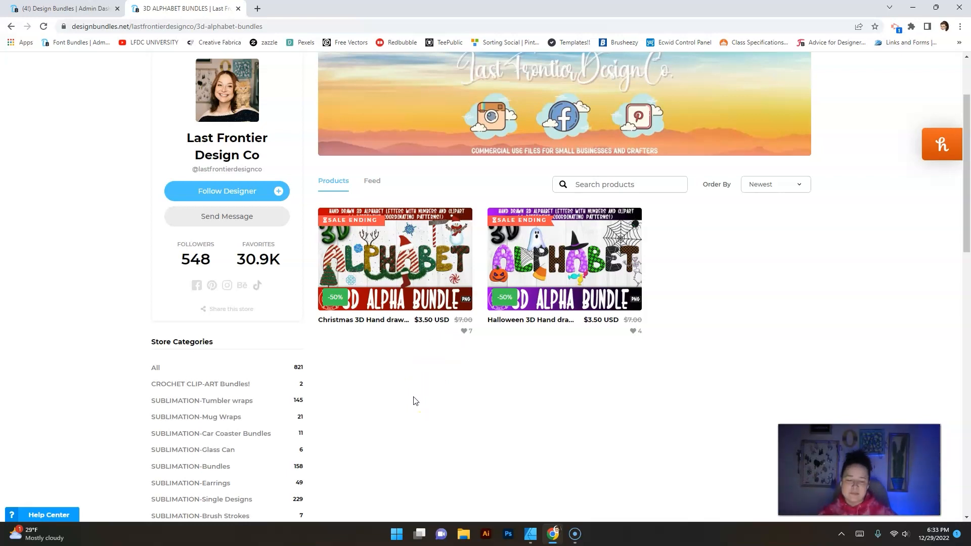
{"action": "left_click", "coordinate": [407, 403]}
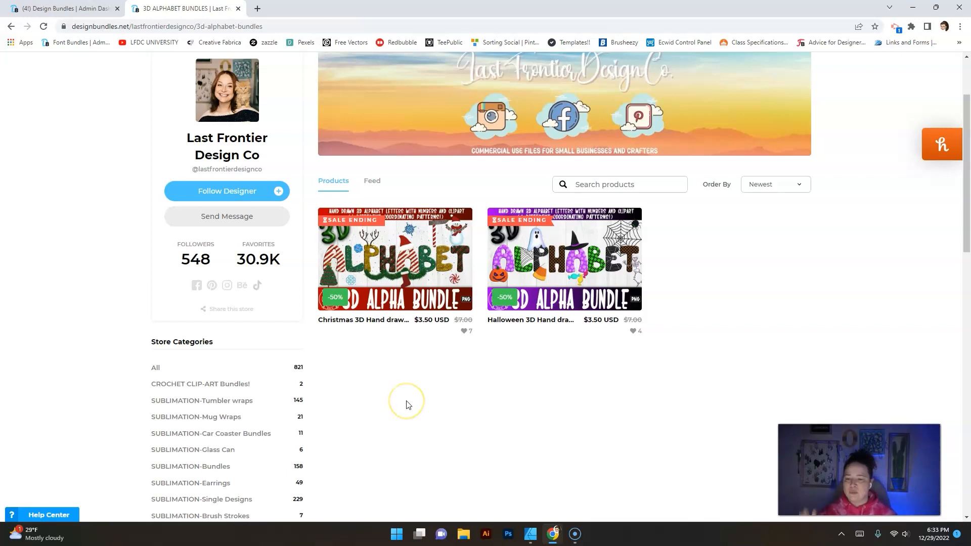
{"action": "left_click", "coordinate": [394, 399]}
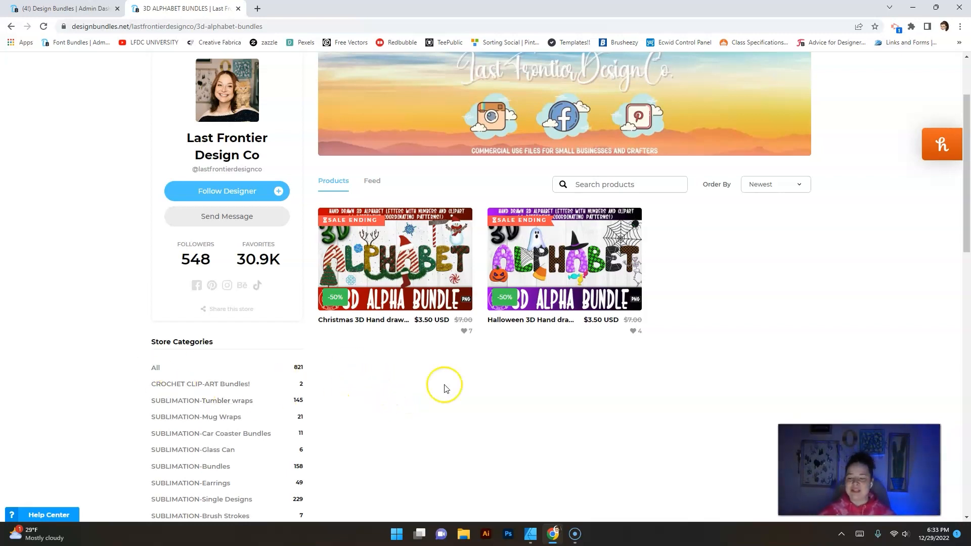
Switch to Affinity Designer and check the page dimensions and DPI of 8 Christmas Photo Template Tumbler.jpg in Document Setup.
{"action": "left_click", "coordinate": [531, 534]}
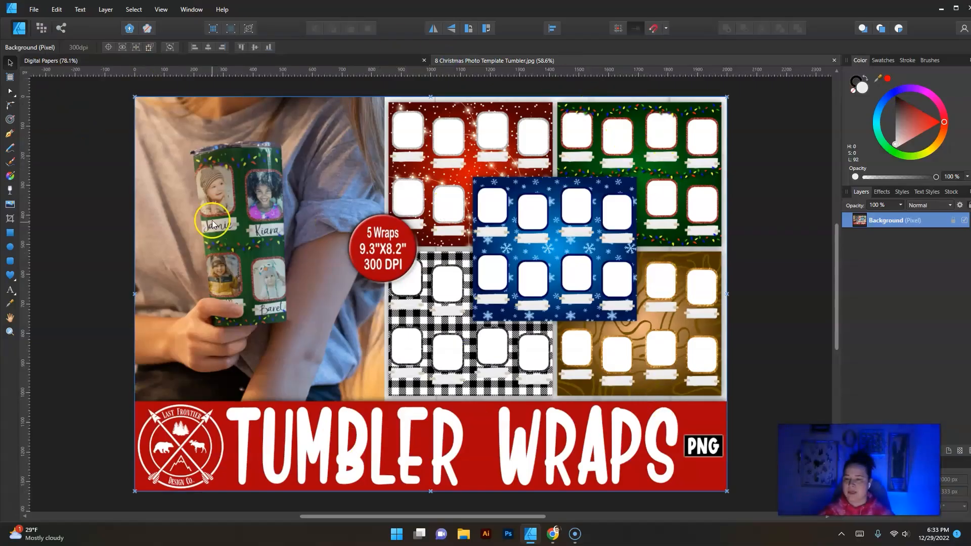
{"action": "left_click", "coordinate": [31, 10]}
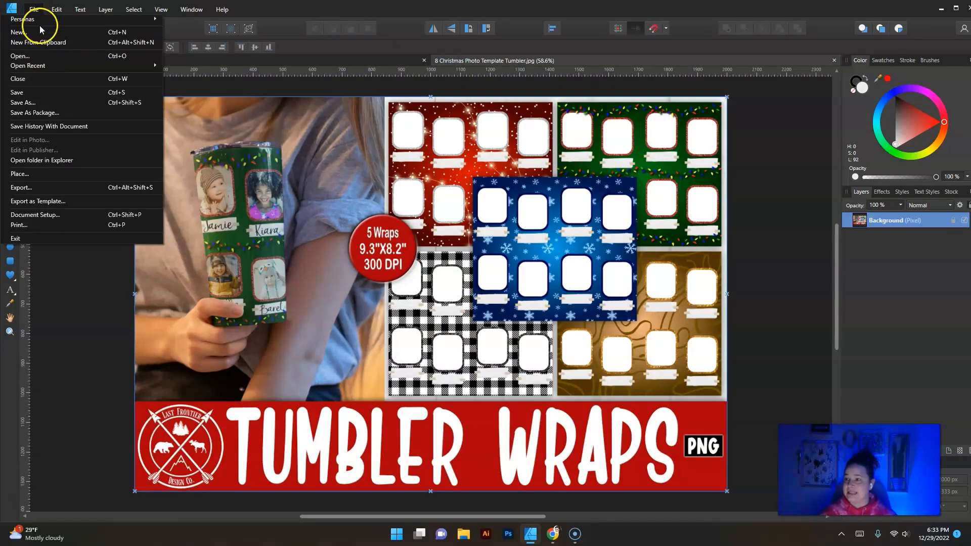
{"action": "left_click", "coordinate": [27, 216]}
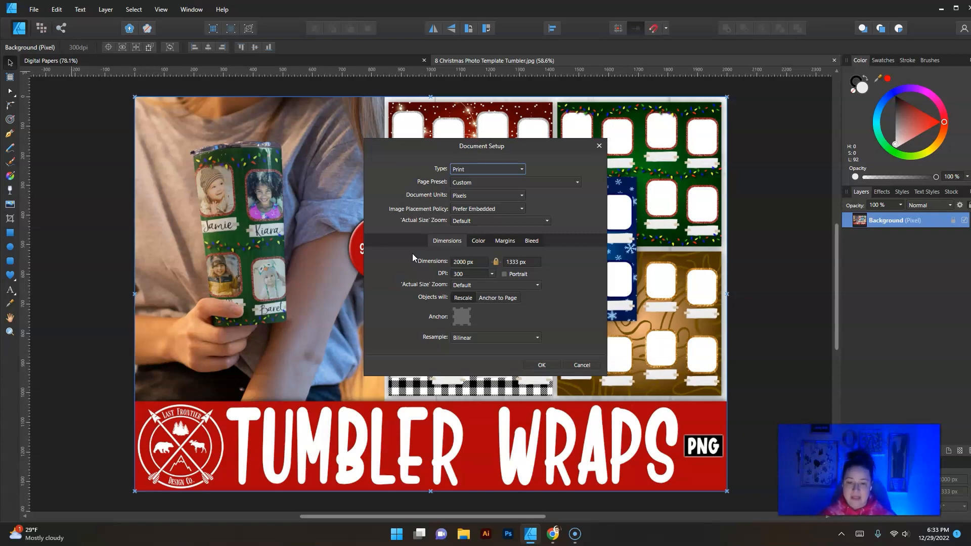
{"action": "left_click", "coordinate": [545, 365]}
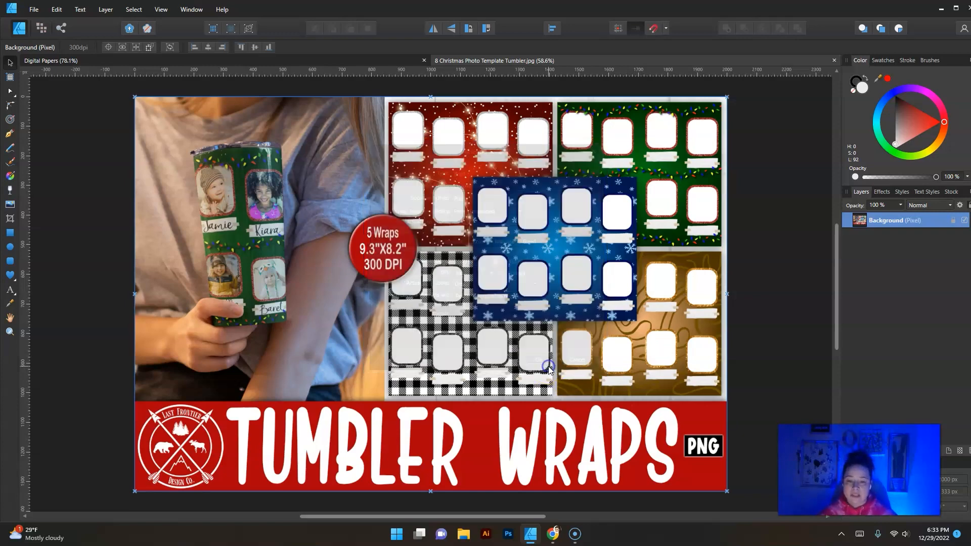
Switch to Chrome, open the LastFrontierDC Etsy shop in a new tab and look through its listing covers.
{"action": "left_click", "coordinate": [554, 538]}
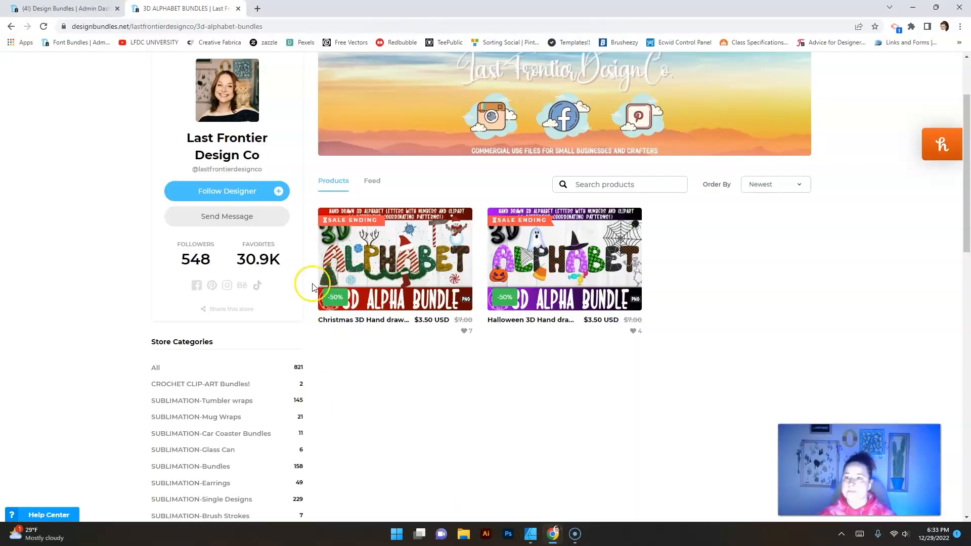
{"action": "left_click", "coordinate": [256, 9]}
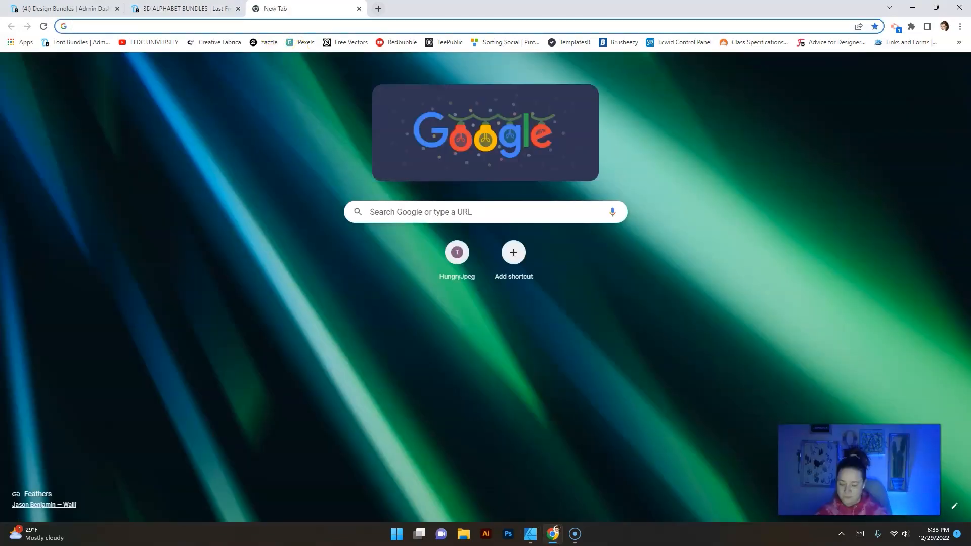
{"action": "type", "text": "etsy.com/shop/LastFrontierDC?ref=profile_header"}
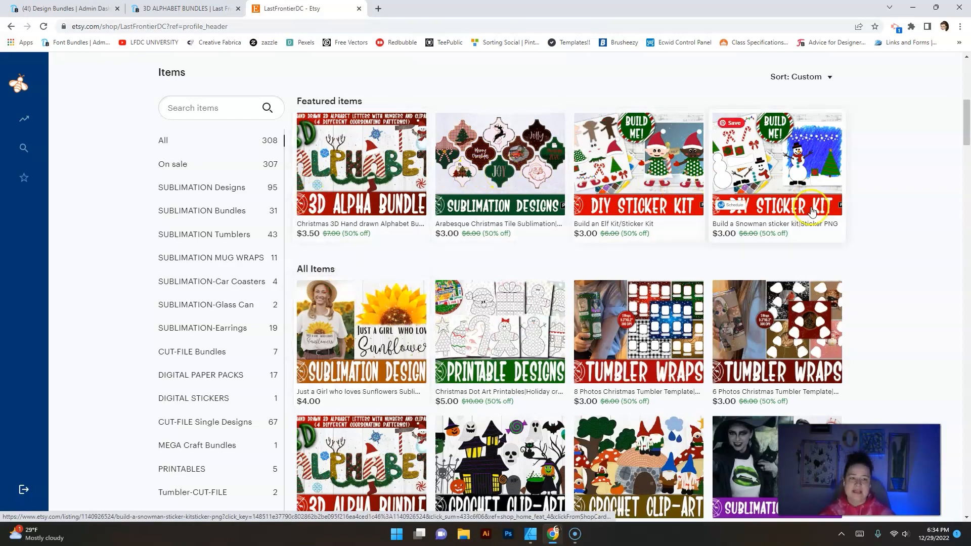
{"action": "scroll", "coordinate": [915, 342], "scroll_direction": "down", "scroll_amount": 4}
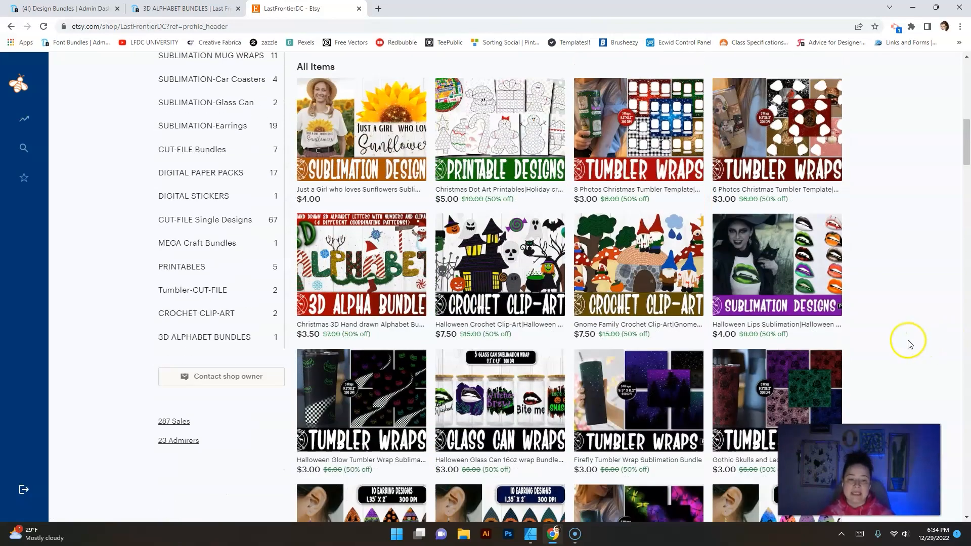
{"action": "scroll", "coordinate": [890, 340], "scroll_direction": "up", "scroll_amount": 2}
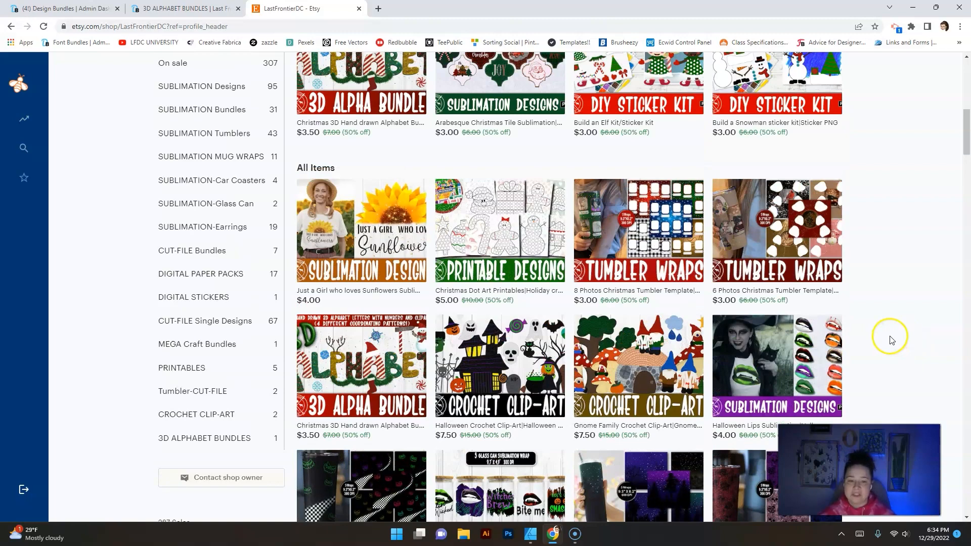
{"action": "scroll", "coordinate": [891, 339], "scroll_direction": "down", "scroll_amount": 8}
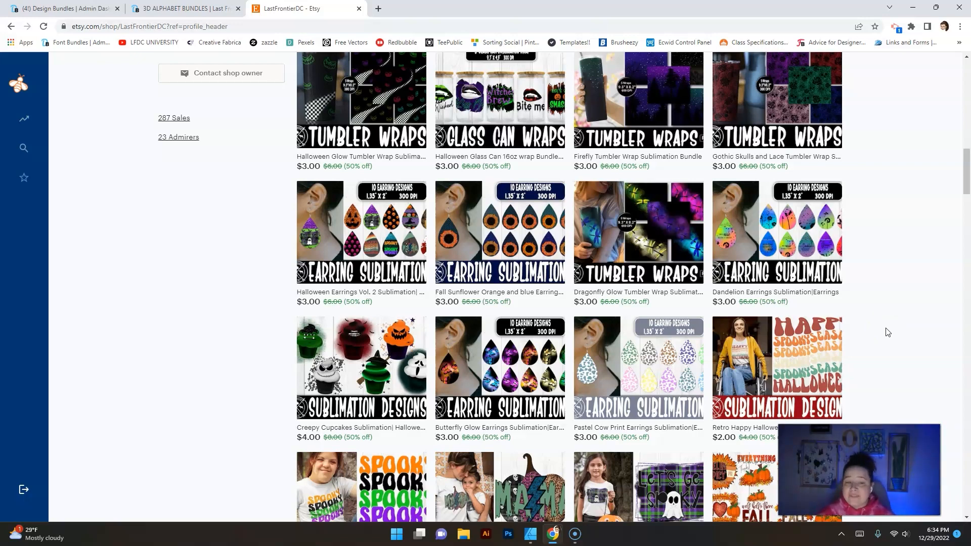
Look through the Halloween and fall sublimation listing covers further down the Etsy shop page.
{"action": "scroll", "coordinate": [887, 332], "scroll_direction": "down", "scroll_amount": 8}
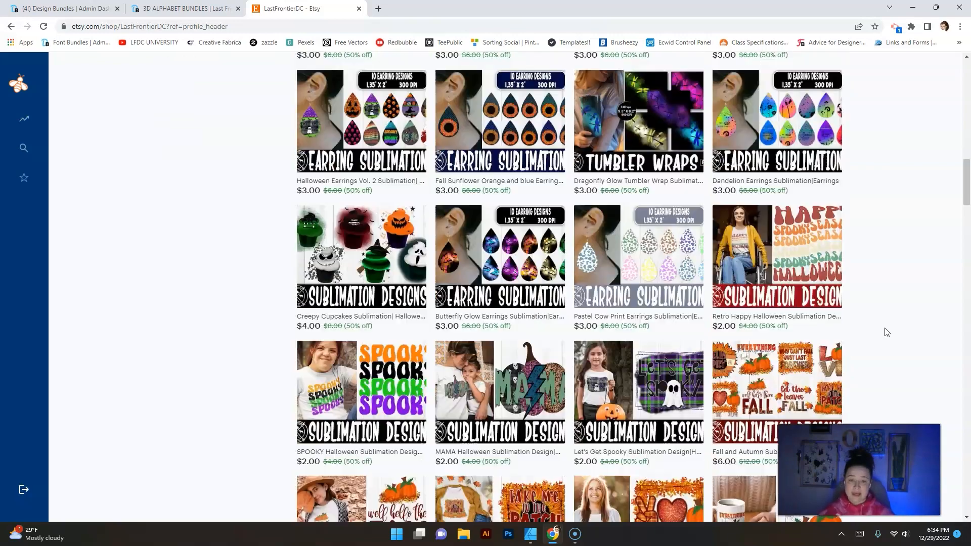
{"action": "left_click", "coordinate": [885, 326]}
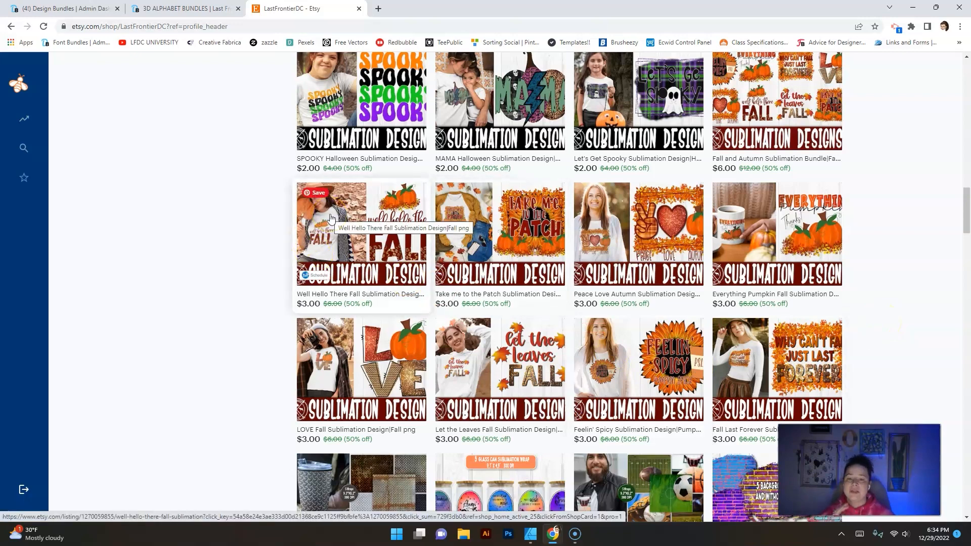
{"action": "left_click", "coordinate": [381, 178]}
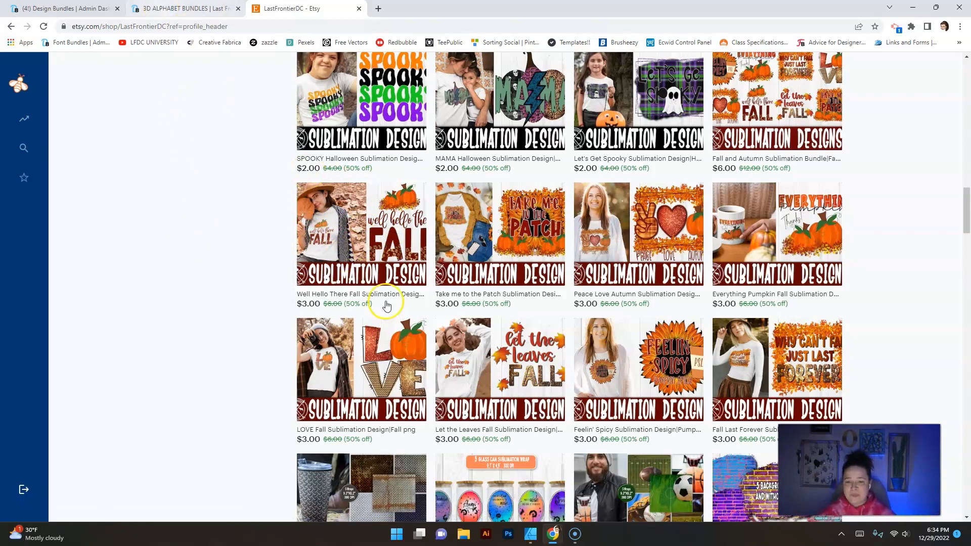
{"action": "mouse_move", "coordinate": [553, 540]}
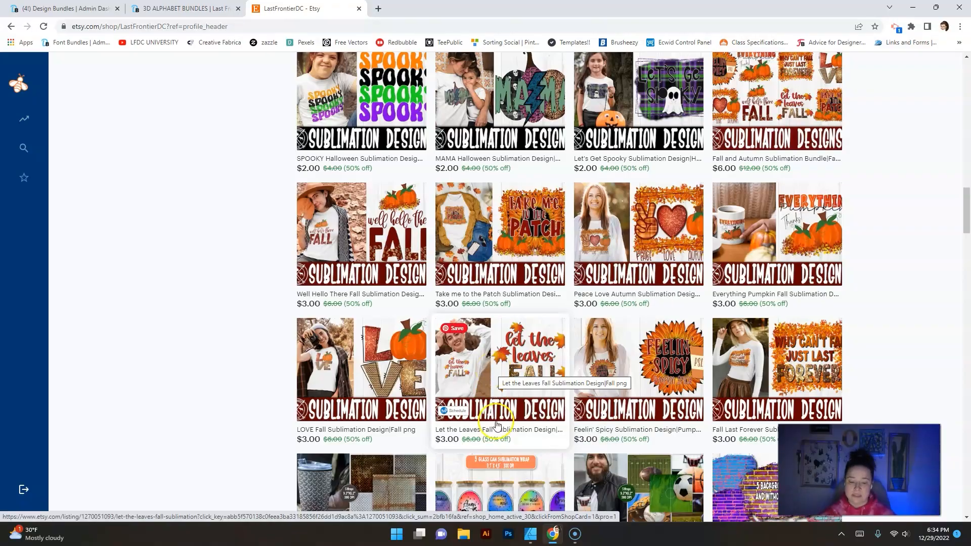
Switch to Affinity Designer and recheck the Tumbler Wraps cover's page dimensions and DPI in Document Setup, leaving them unmodified.
{"action": "left_click", "coordinate": [530, 534]}
{"action": "left_click", "coordinate": [66, 68]}
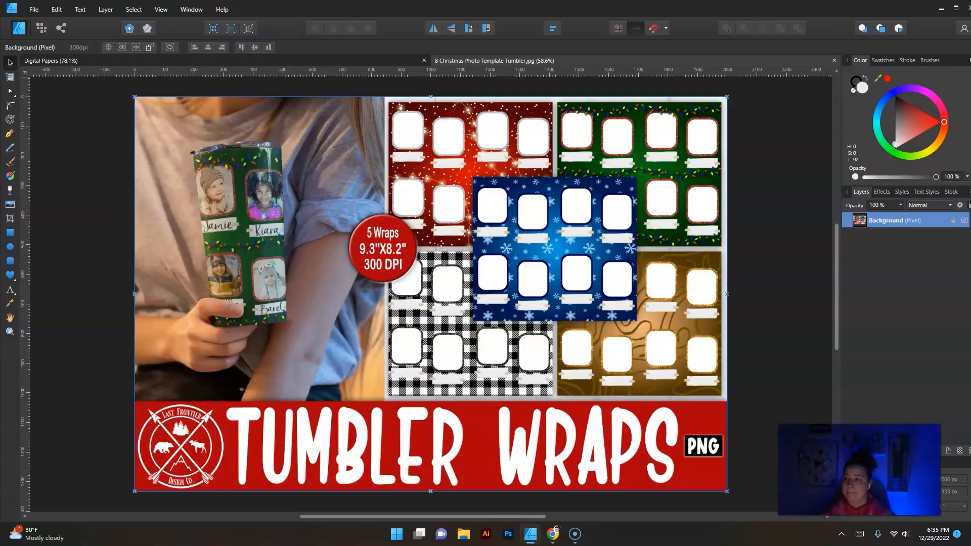
{"action": "left_click", "coordinate": [34, 9]}
{"action": "left_click", "coordinate": [23, 215]}
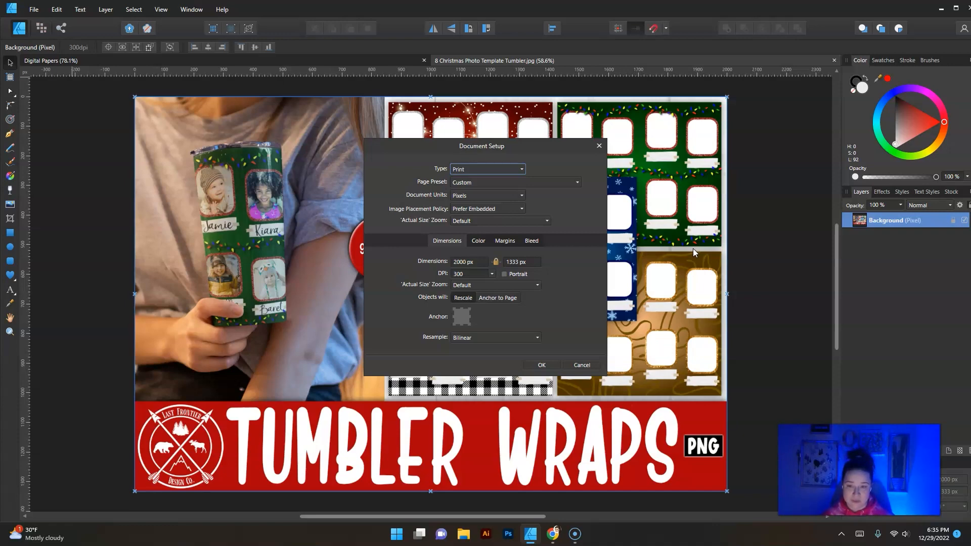
{"action": "left_click", "coordinate": [581, 364]}
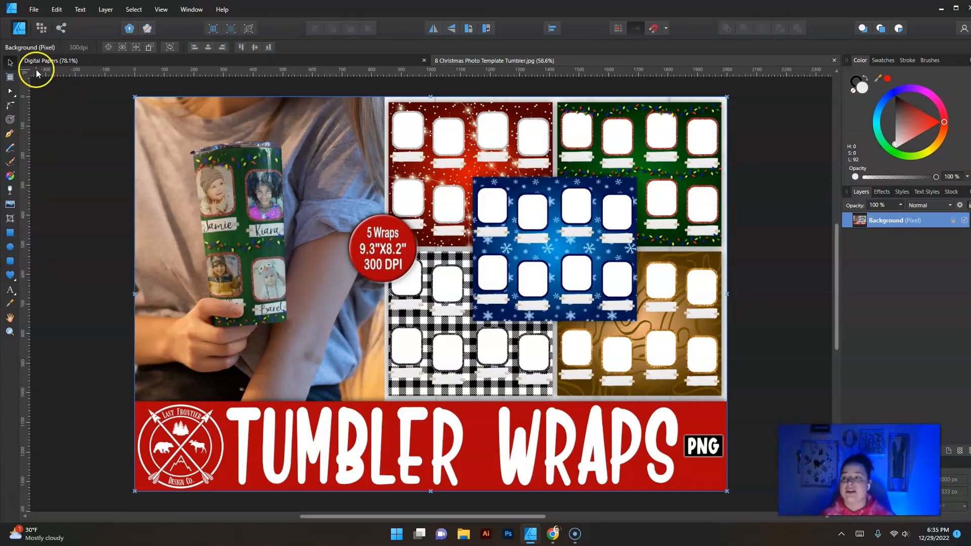
Start a new document and set its document units to pixels.
{"action": "left_click", "coordinate": [33, 10]}
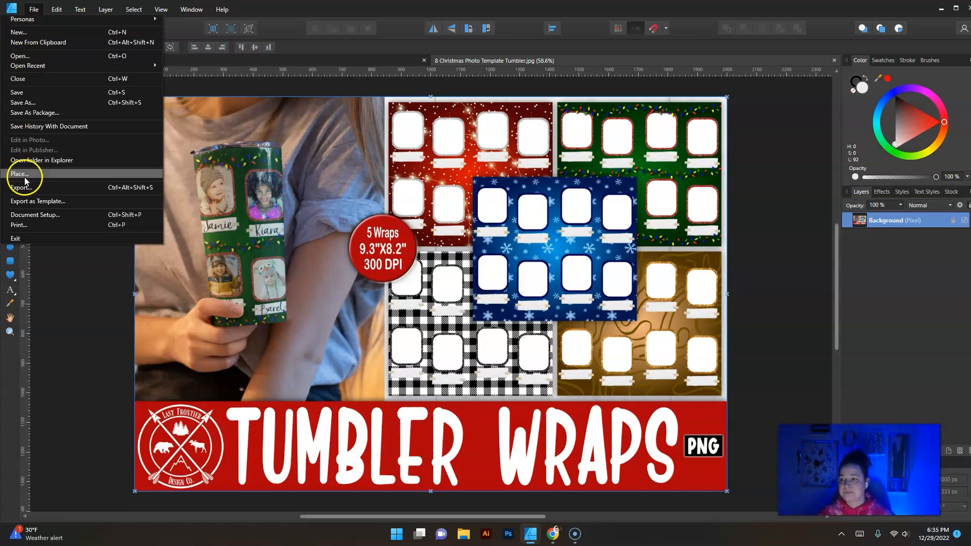
{"action": "left_click", "coordinate": [23, 31]}
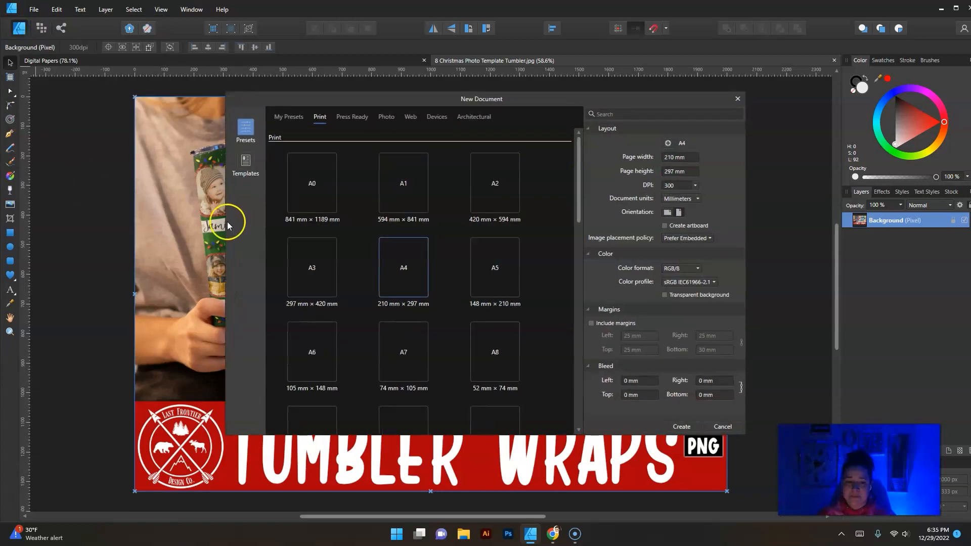
{"action": "left_click", "coordinate": [671, 157]}
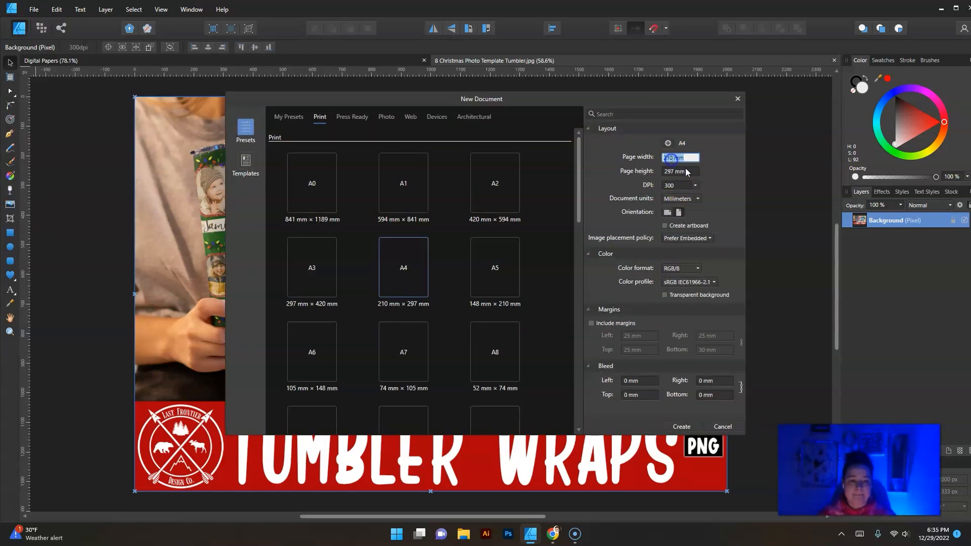
{"action": "left_click", "coordinate": [695, 199]}
{"action": "left_click", "coordinate": [690, 211]}
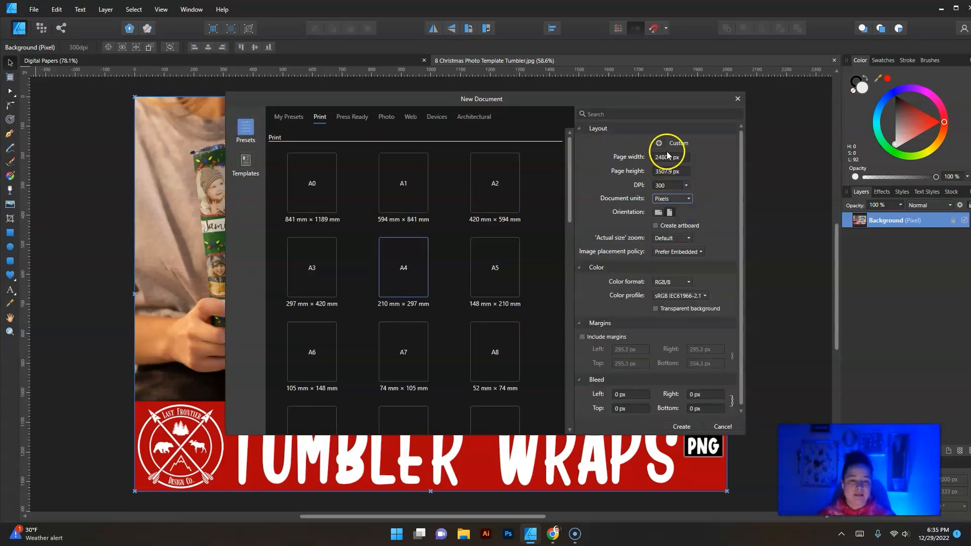
Set the page width to 2000 px and the height to 1333 px, and create the document.
{"action": "left_click", "coordinate": [666, 157]}
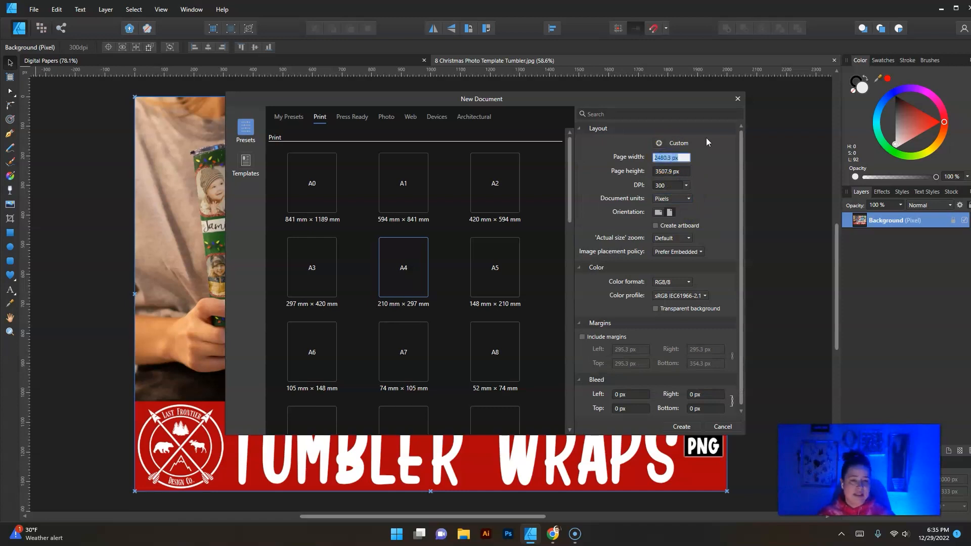
{"action": "type", "text": "20"}
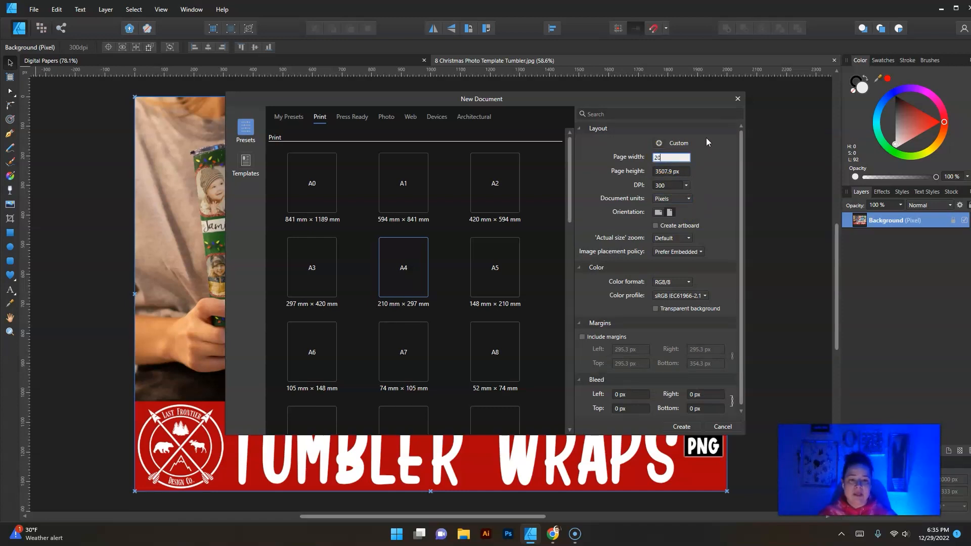
{"action": "type", "text": "00"}
{"action": "key", "text": "Tab"}
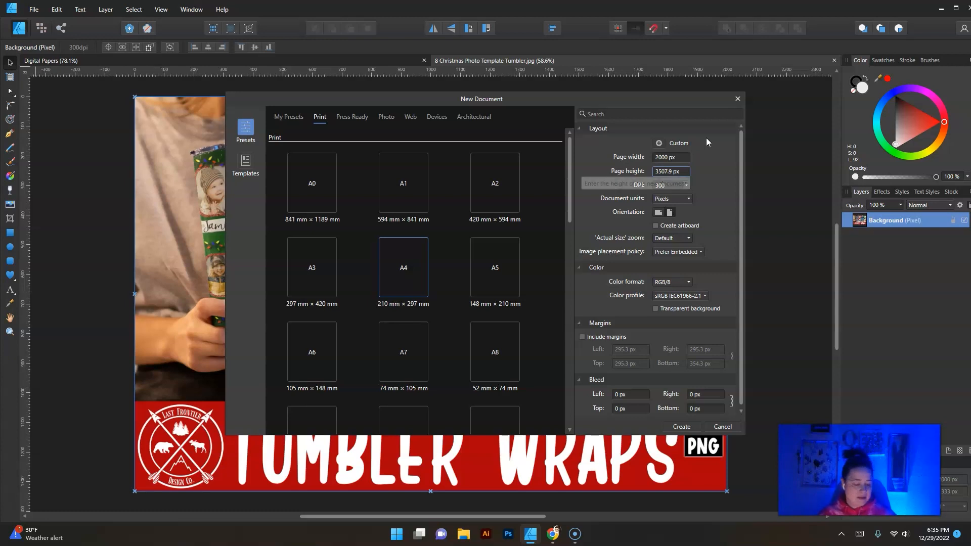
{"action": "type", "text": "1333"}
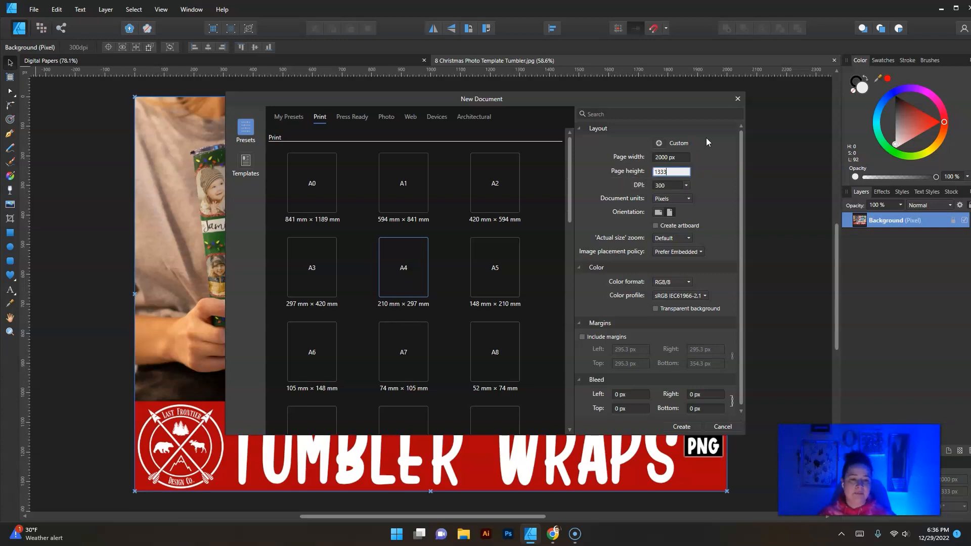
{"action": "key", "text": "Tab"}
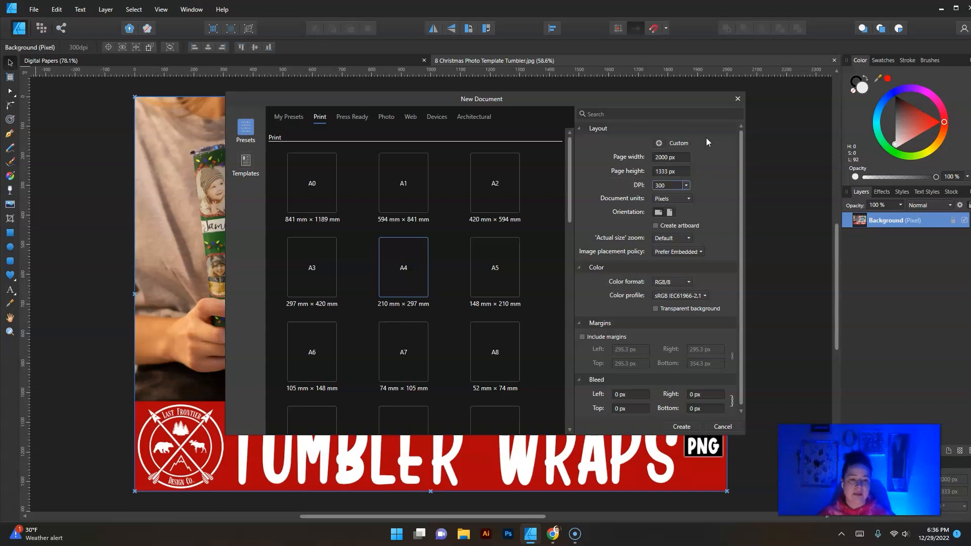
{"action": "left_click", "coordinate": [681, 426]}
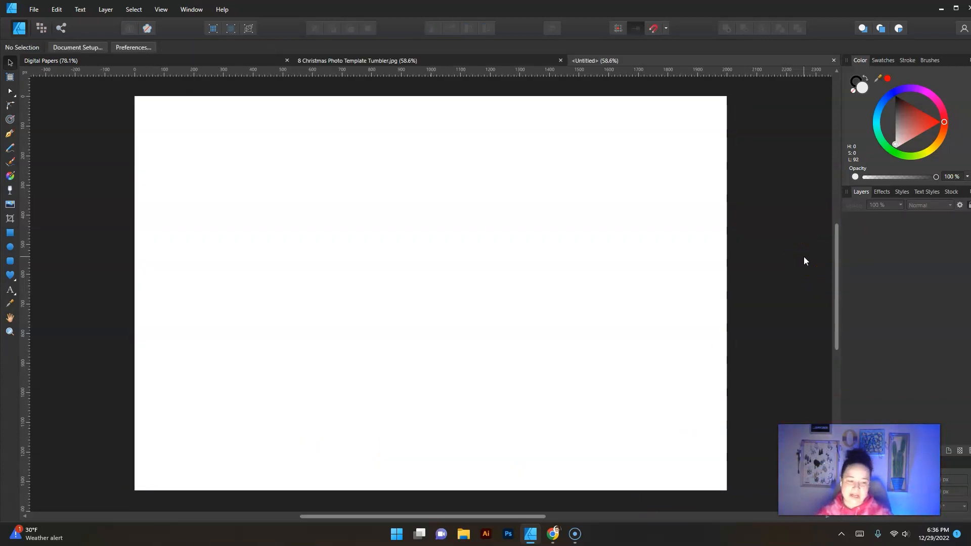
Draw a horizontal rectangle about 2005 by 329 px across the full page width and fill it with dark grey.
{"action": "left_click", "coordinate": [11, 234]}
{"action": "left_click", "coordinate": [8, 235]}
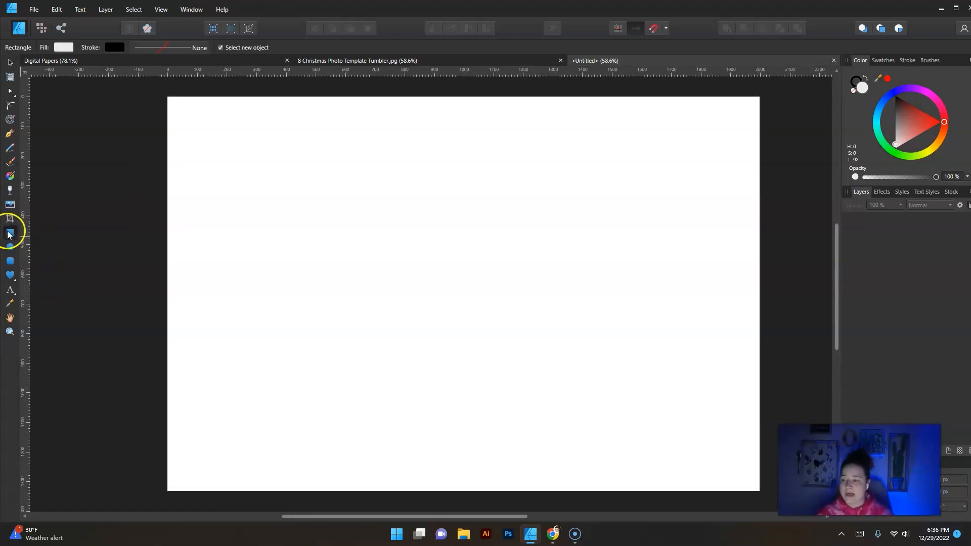
{"action": "left_click_drag", "start_coordinate": [165, 241], "coordinate": [760, 338]}
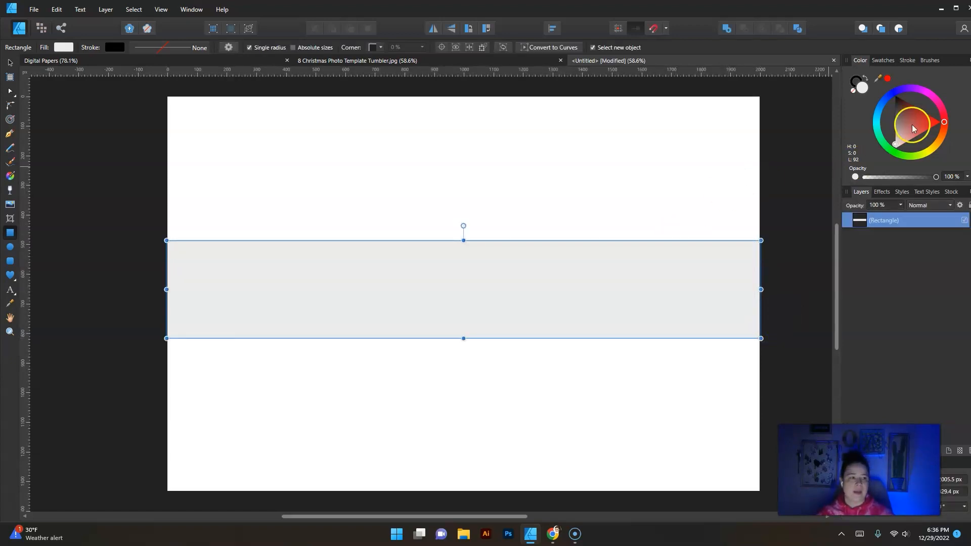
{"action": "left_click_drag", "start_coordinate": [913, 129], "coordinate": [882, 114]}
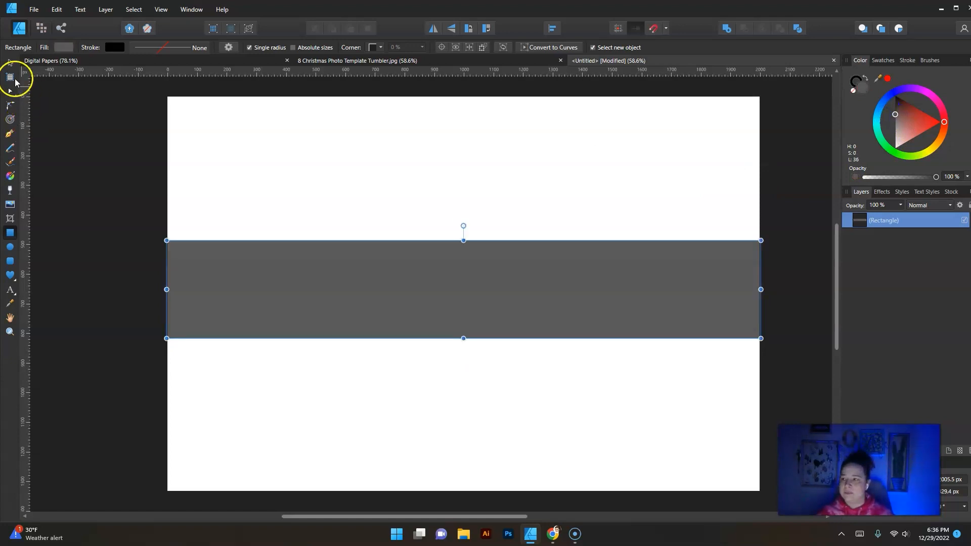
Move the dark grey band to the vertical centre of the page and deselect it.
{"action": "left_click", "coordinate": [10, 62]}
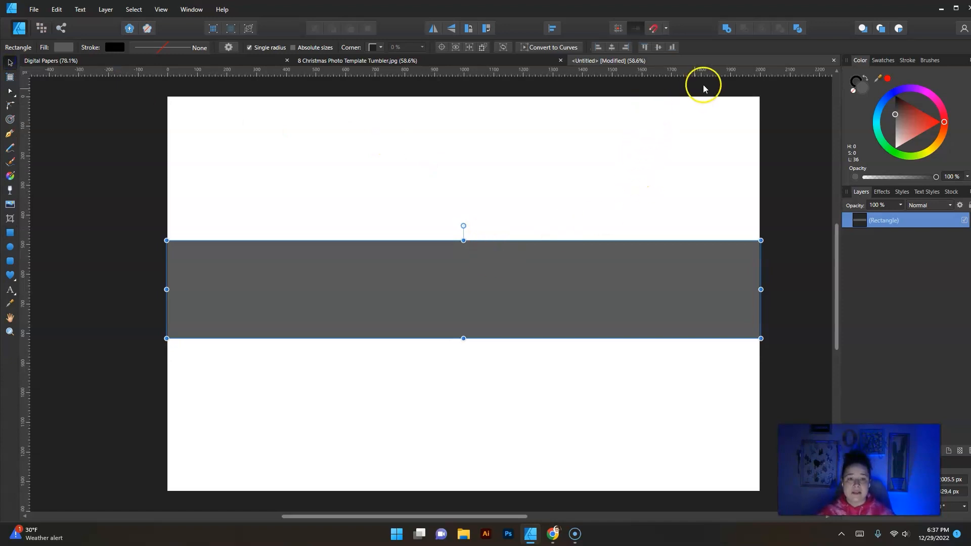
{"action": "left_click", "coordinate": [765, 145]}
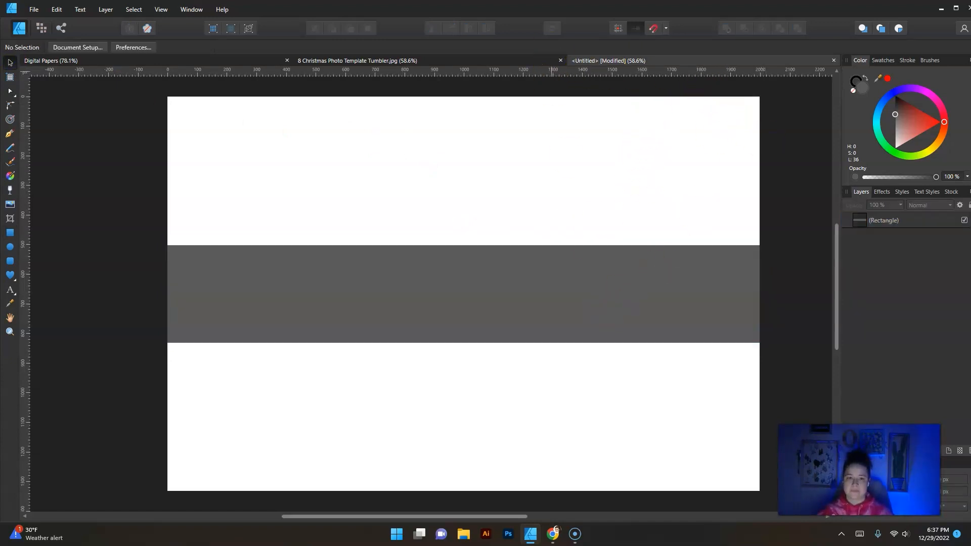
{"action": "left_click", "coordinate": [738, 282]}
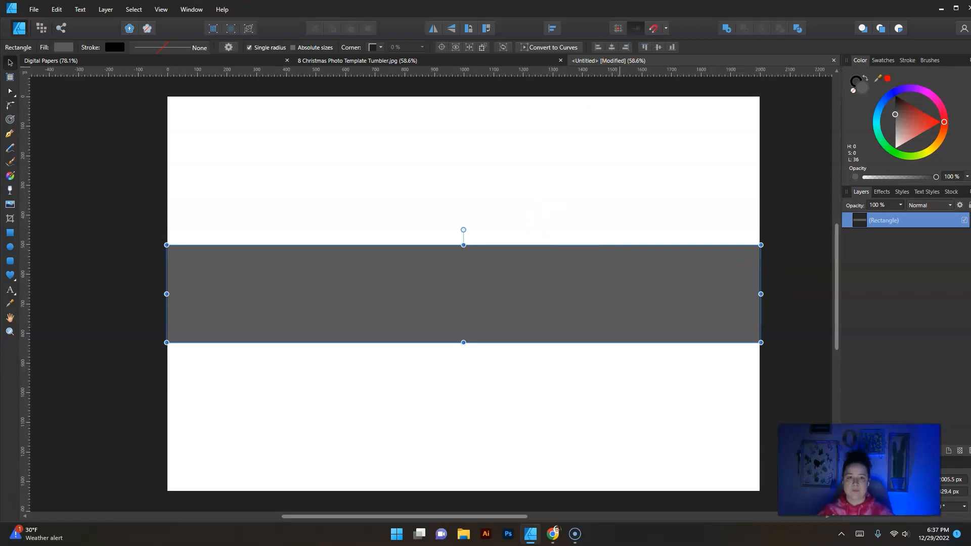
{"action": "left_click", "coordinate": [774, 222]}
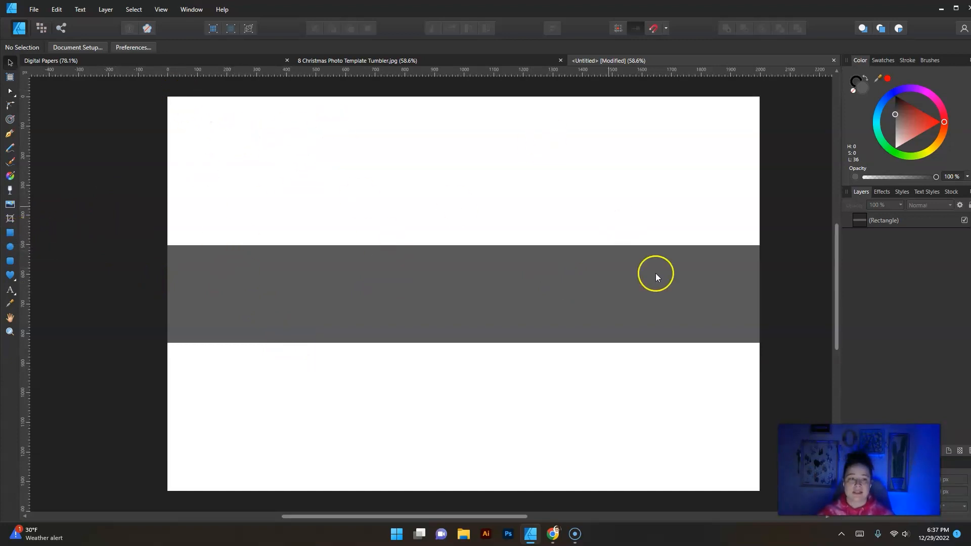
Draw a rectangle about 401 by 601 px at the page's top-left corner, with a light pink fill and no stroke.
{"action": "left_click", "coordinate": [9, 233]}
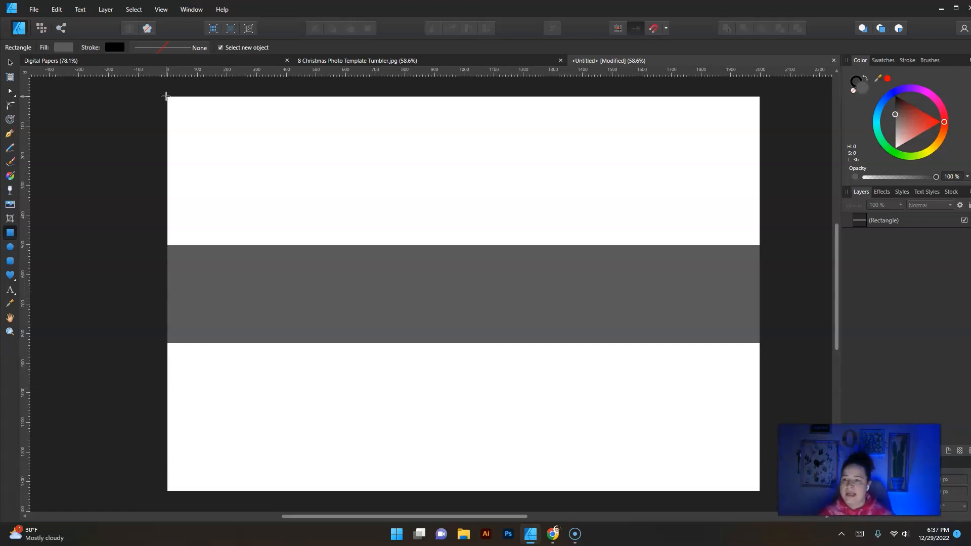
{"action": "left_click_drag", "start_coordinate": [167, 97], "coordinate": [284, 274]}
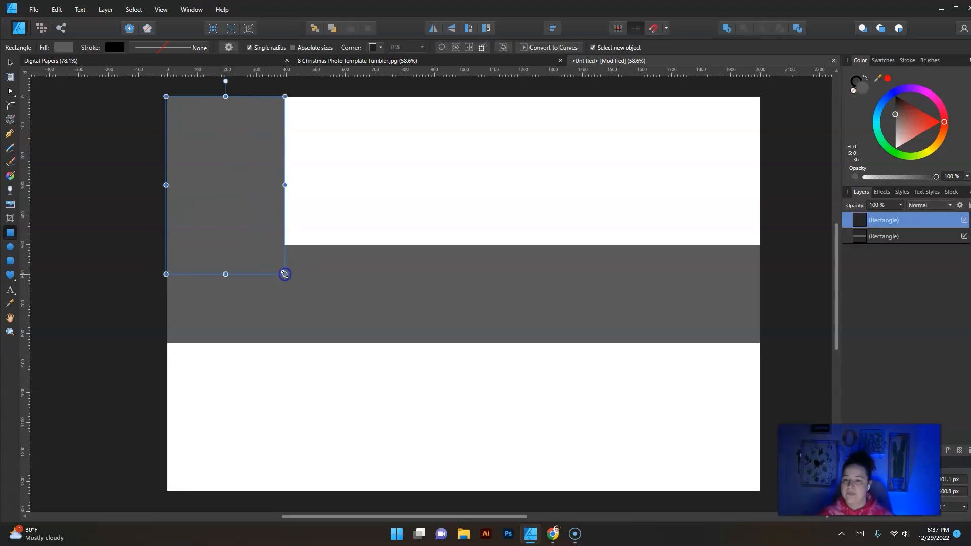
{"action": "left_click_drag", "start_coordinate": [913, 128], "coordinate": [884, 181]}
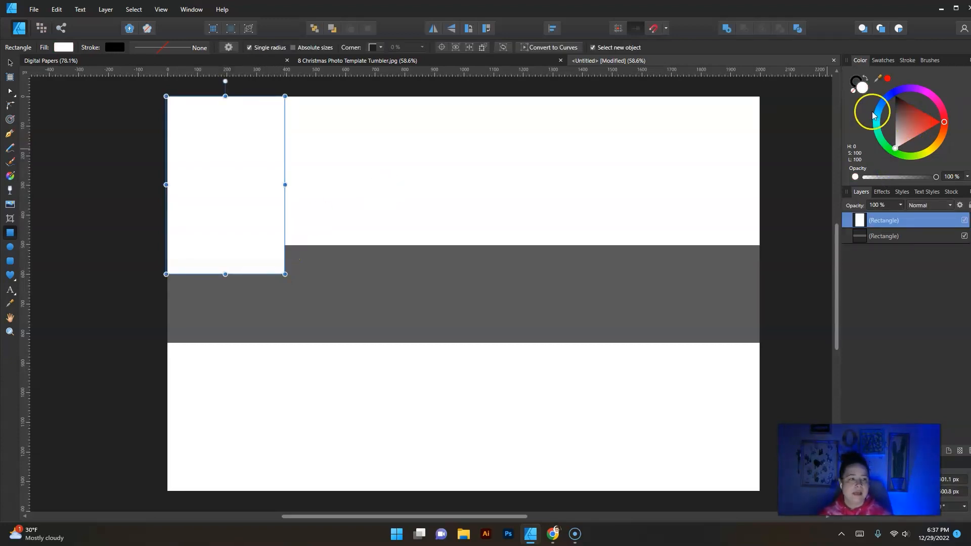
{"action": "left_click", "coordinate": [854, 83]}
{"action": "left_click", "coordinate": [854, 91]}
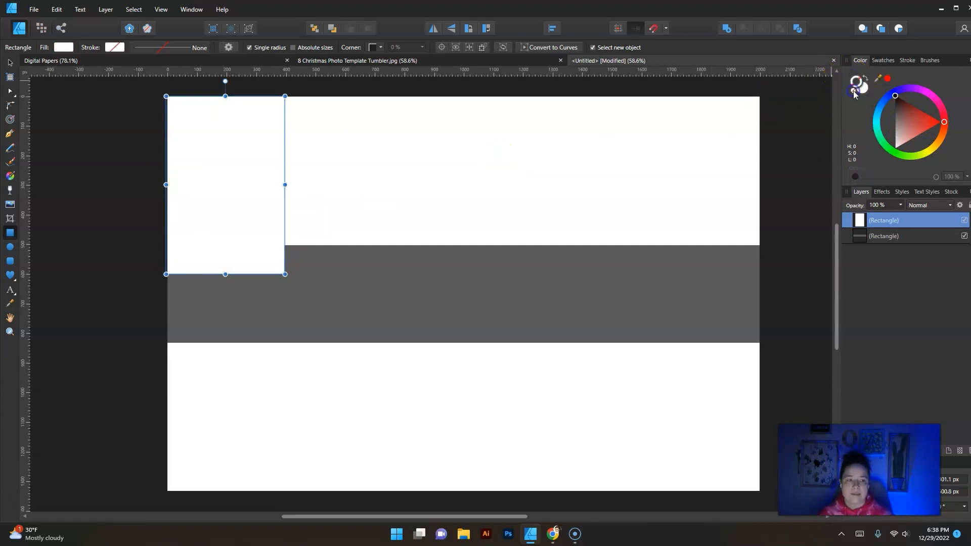
{"action": "left_click", "coordinate": [863, 89]}
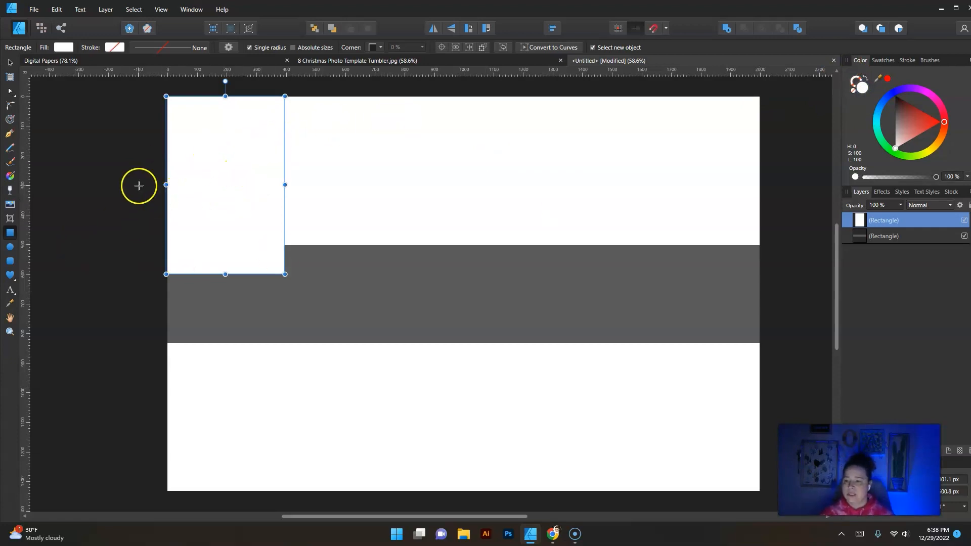
{"action": "left_click_drag", "start_coordinate": [905, 139], "coordinate": [905, 147]}
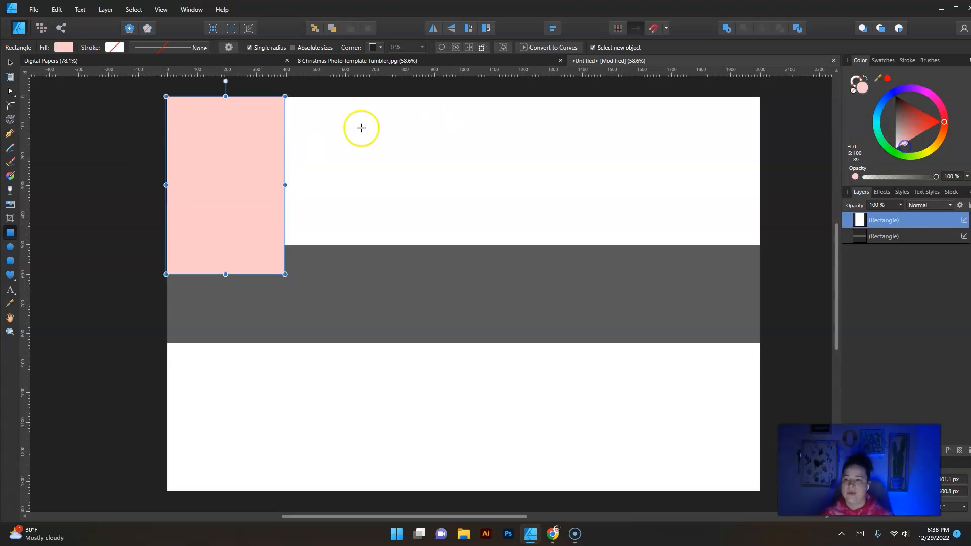
Align the pink rectangle with the page corner and duplicate it into a row of five rectangles along the page's top edge.
{"action": "left_click", "coordinate": [10, 62]}
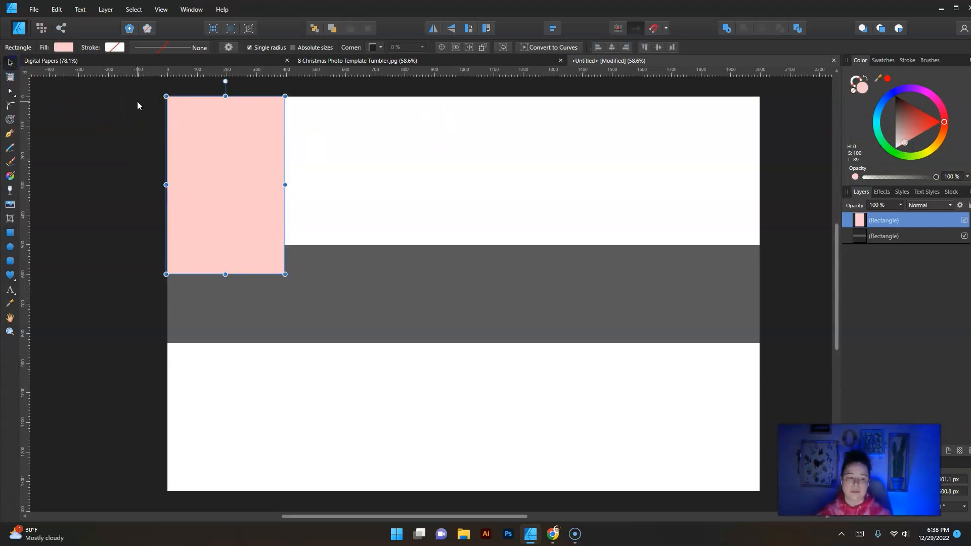
{"action": "left_click_drag", "start_coordinate": [254, 202], "coordinate": [254, 203]}
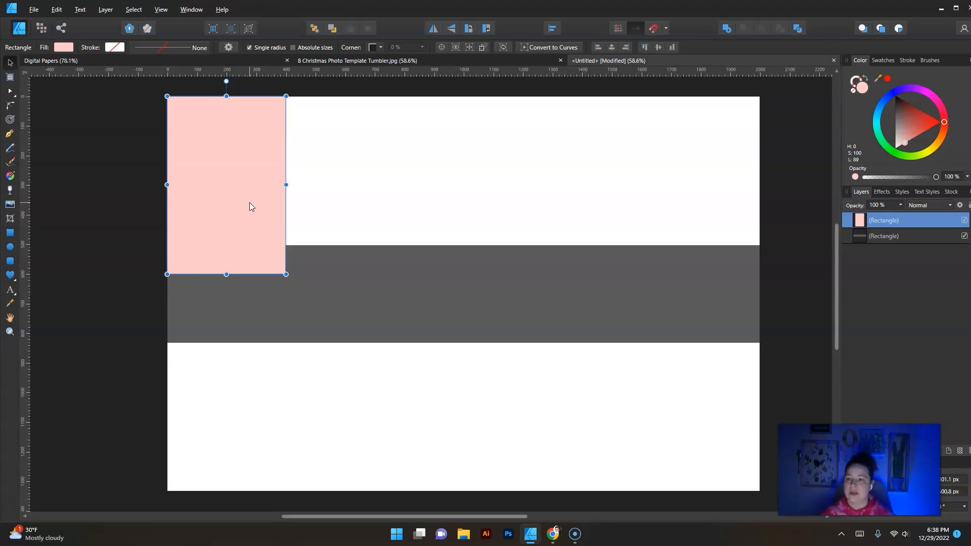
{"action": "left_click_drag", "start_coordinate": [214, 185], "coordinate": [678, 190]}
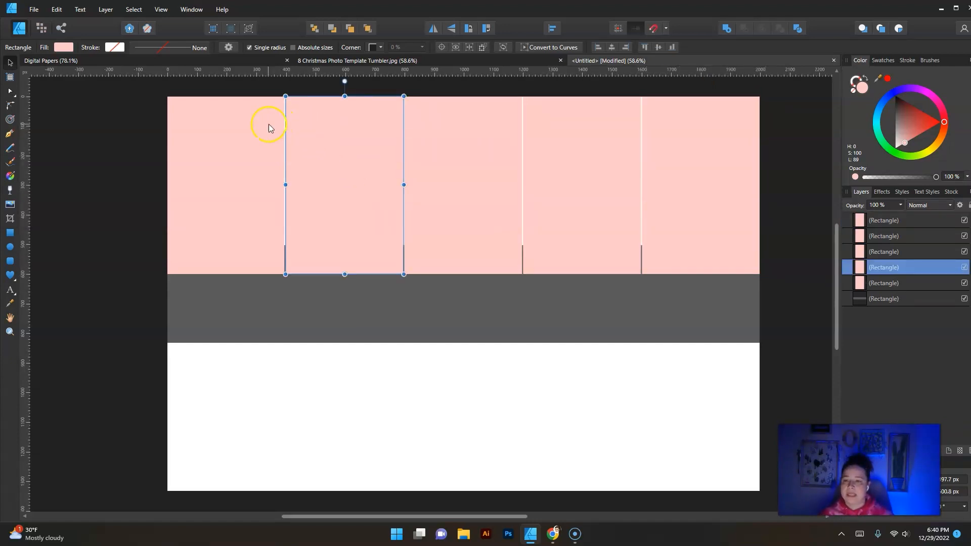
Try to close the gaps beside the first two pink rectangles by enlarging each to about 401 px wide, and undo the second one's resize.
{"action": "left_click", "coordinate": [268, 128]}
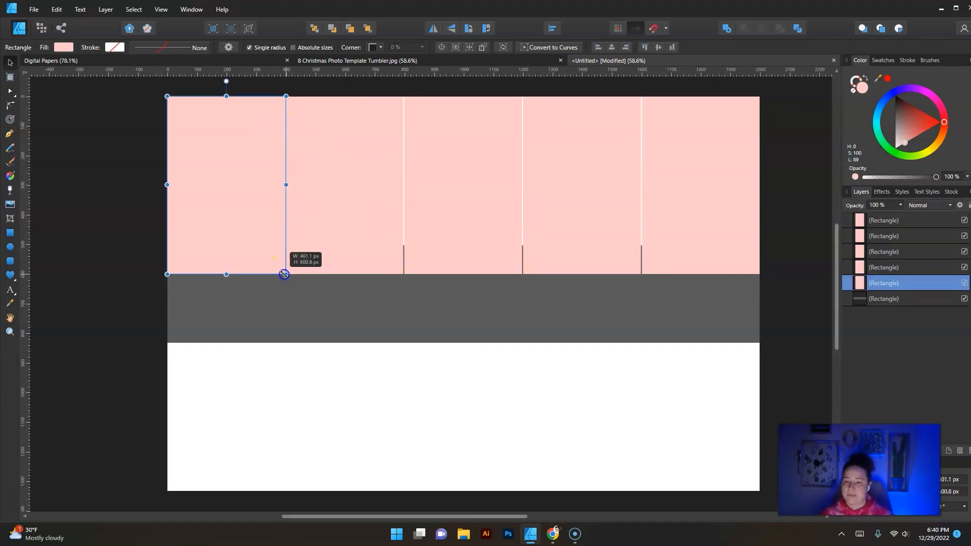
{"action": "left_click", "coordinate": [372, 211]}
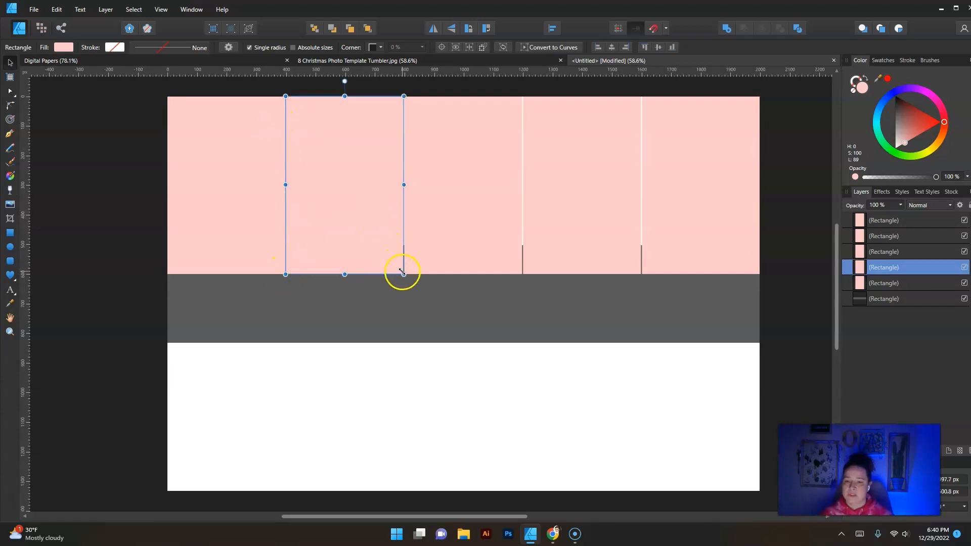
{"action": "left_click_drag", "start_coordinate": [402, 272], "coordinate": [403, 273]}
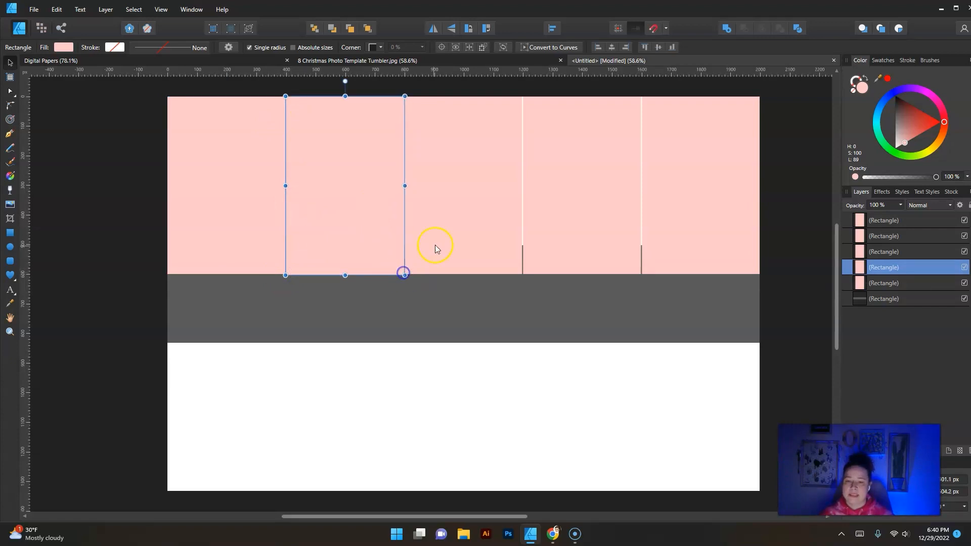
{"action": "left_click", "coordinate": [435, 246]}
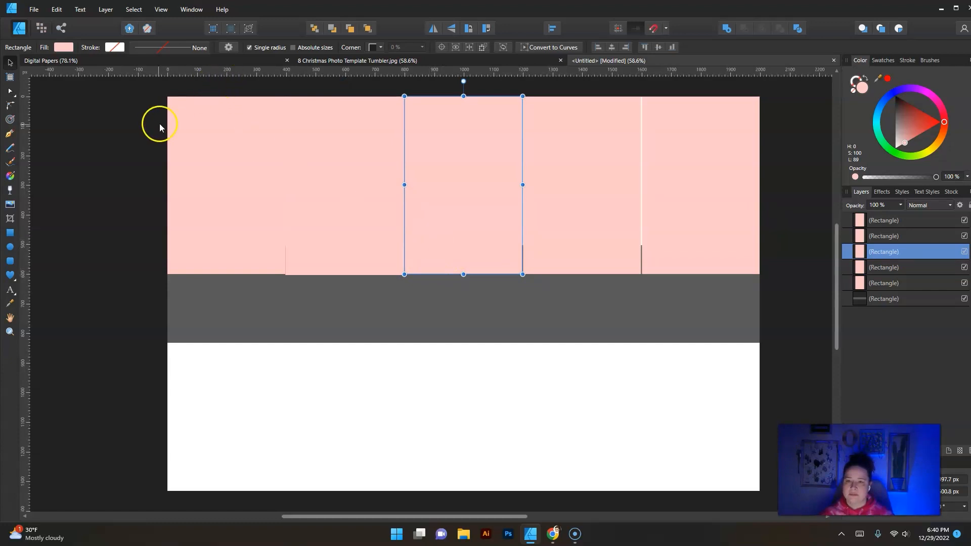
{"action": "key", "text": "ctrl+z"}
{"action": "key", "text": "ctrl+z"}
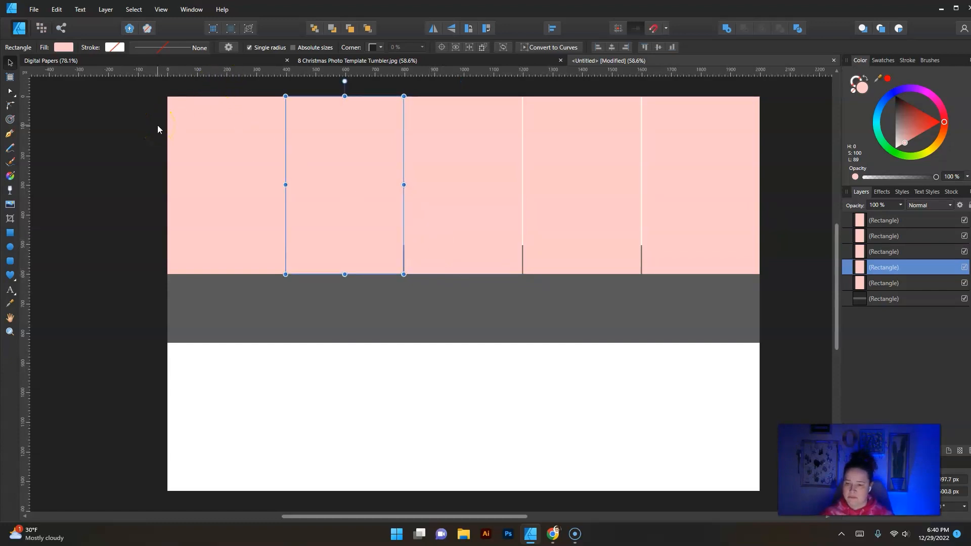
{"action": "key", "text": "ctrl+z"}
{"action": "left_click", "coordinate": [119, 120]}
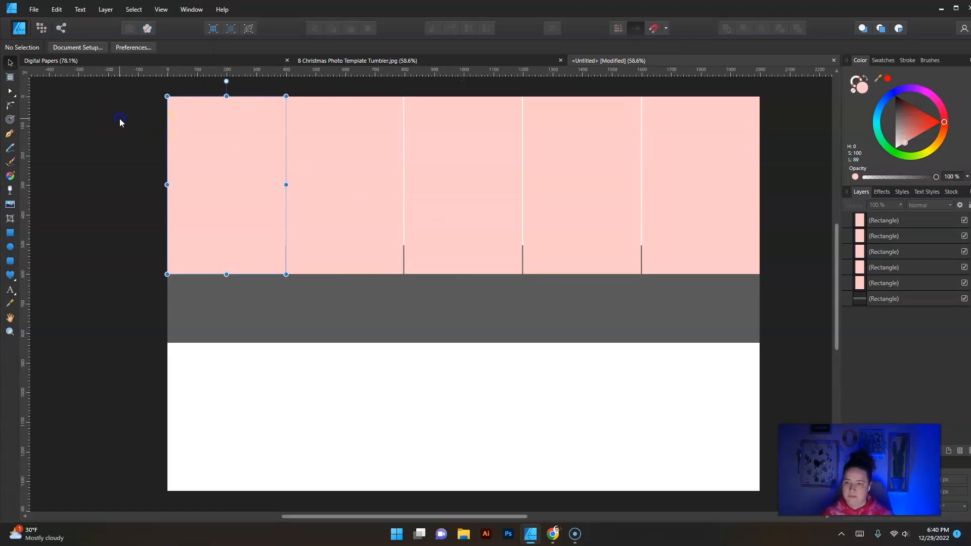
{"action": "left_click", "coordinate": [242, 150]}
{"action": "left_click", "coordinate": [322, 159]}
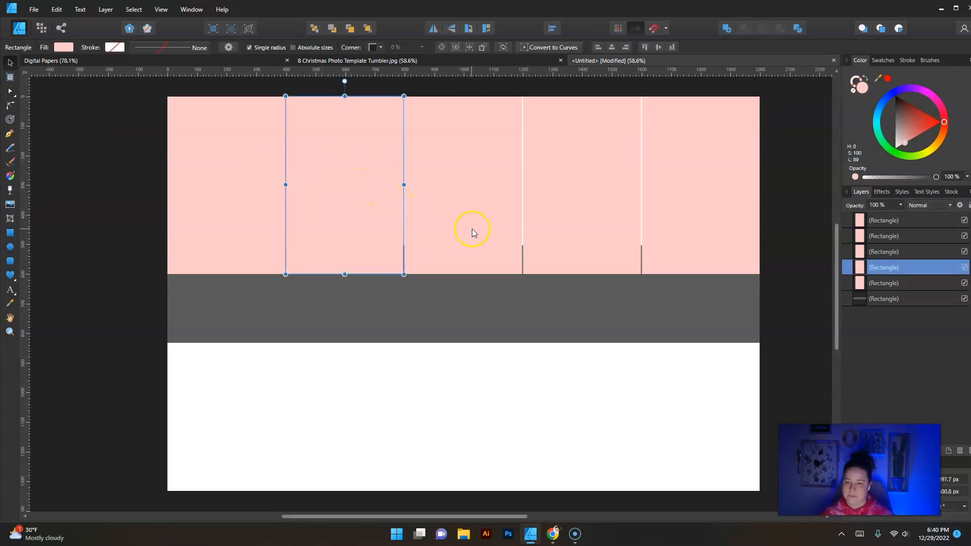
{"action": "left_click", "coordinate": [239, 218]}
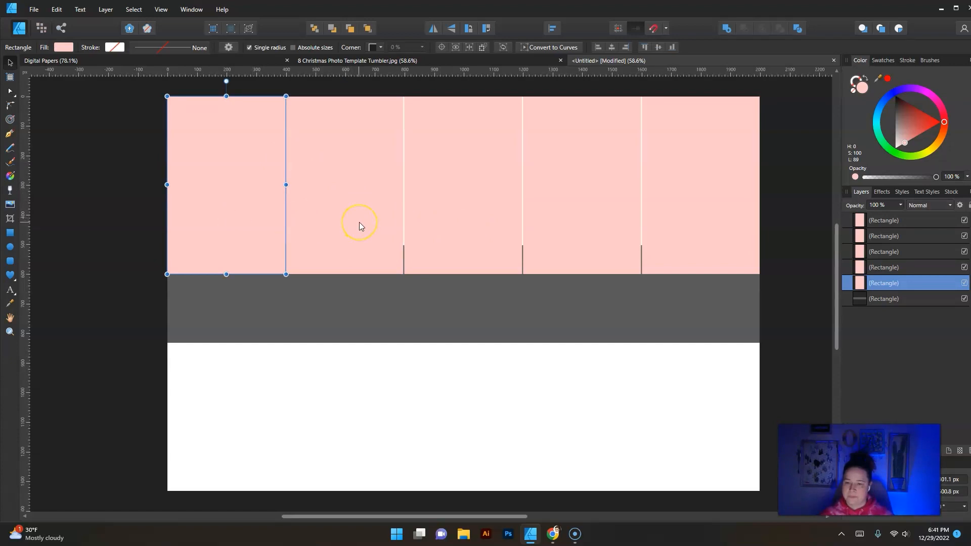
{"action": "left_click", "coordinate": [158, 206]}
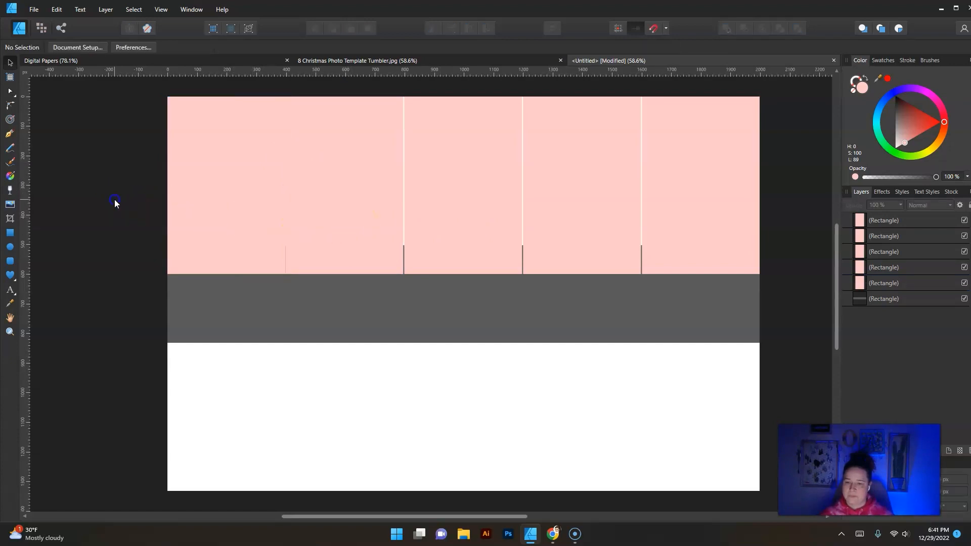
Extend the right edges of the second, third and fourth pink rectangles to make them about 399, 401 and 406 px wide.
{"action": "left_click", "coordinate": [301, 196]}
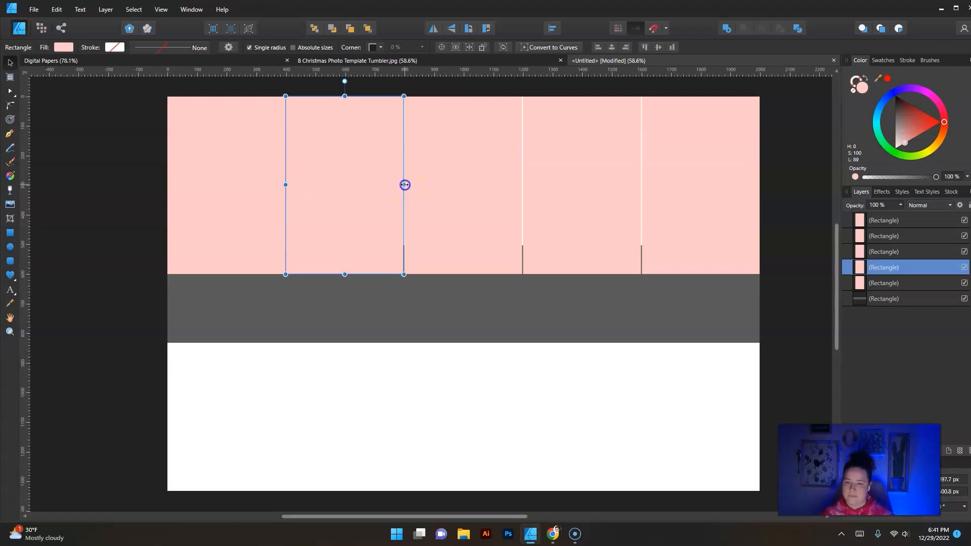
{"action": "left_click_drag", "start_coordinate": [405, 185], "coordinate": [405, 185]}
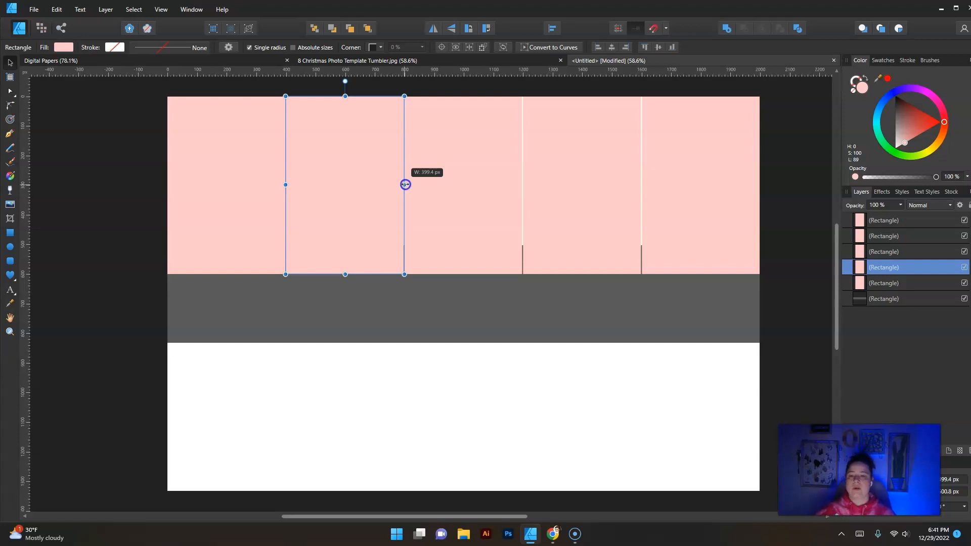
{"action": "left_click_drag", "start_coordinate": [405, 185], "coordinate": [405, 185]}
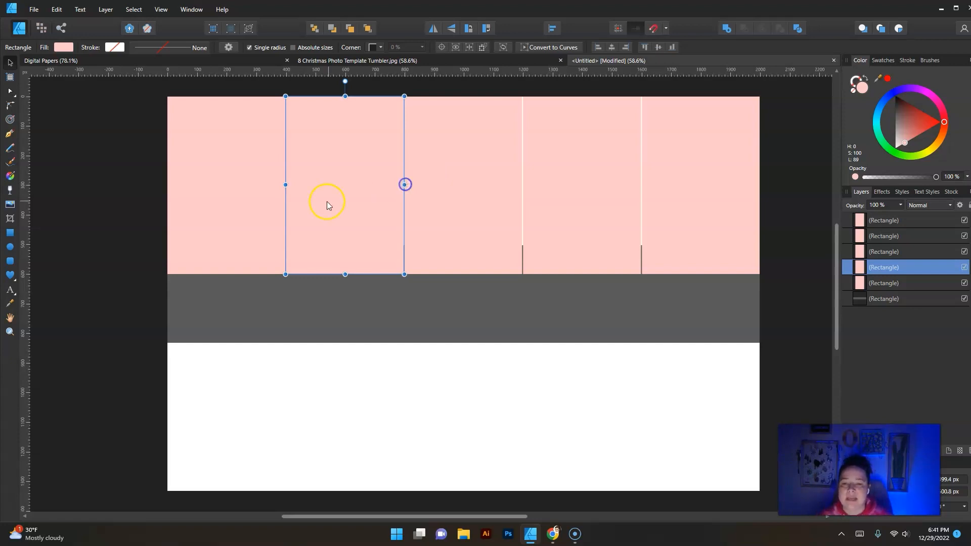
{"action": "left_click", "coordinate": [475, 167]}
{"action": "left_click", "coordinate": [799, 185]}
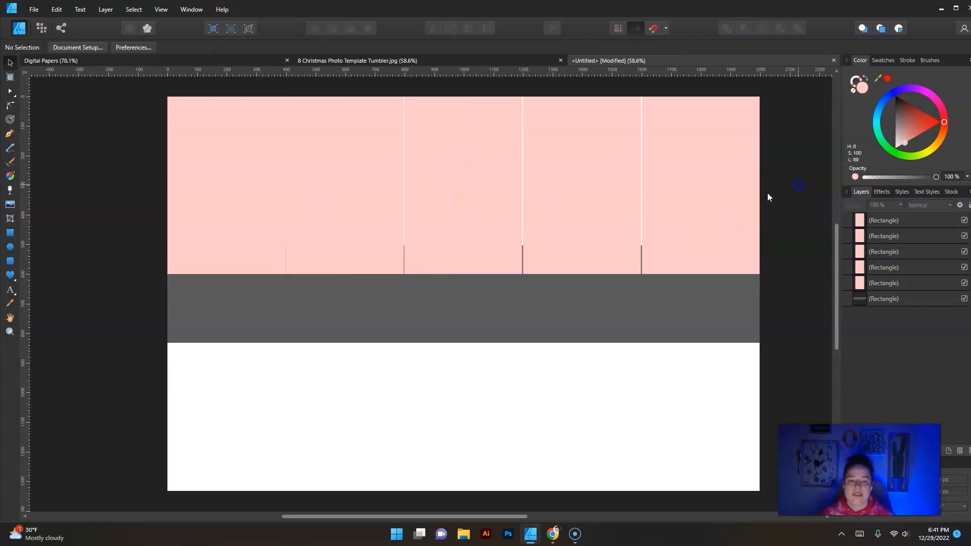
{"action": "left_click", "coordinate": [494, 167]}
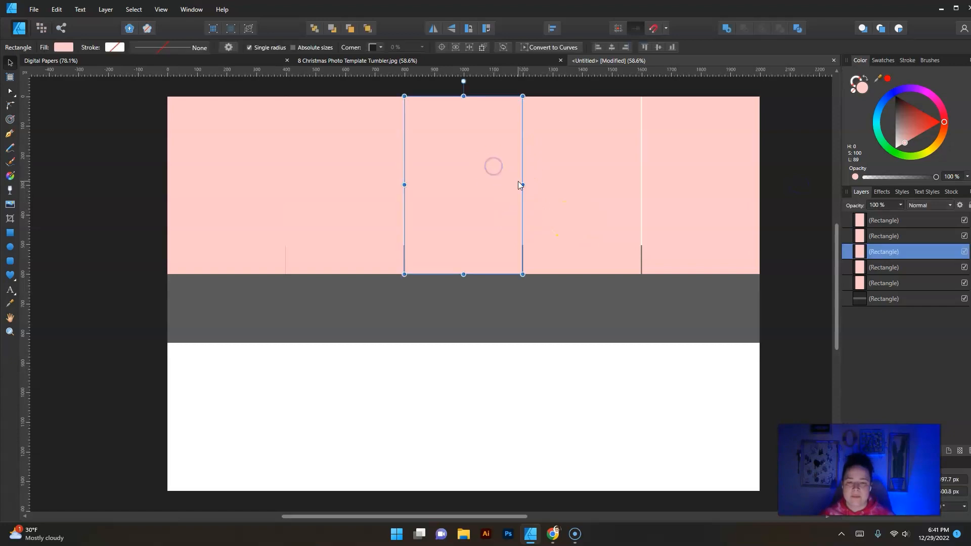
{"action": "left_click_drag", "start_coordinate": [524, 185], "coordinate": [524, 184]}
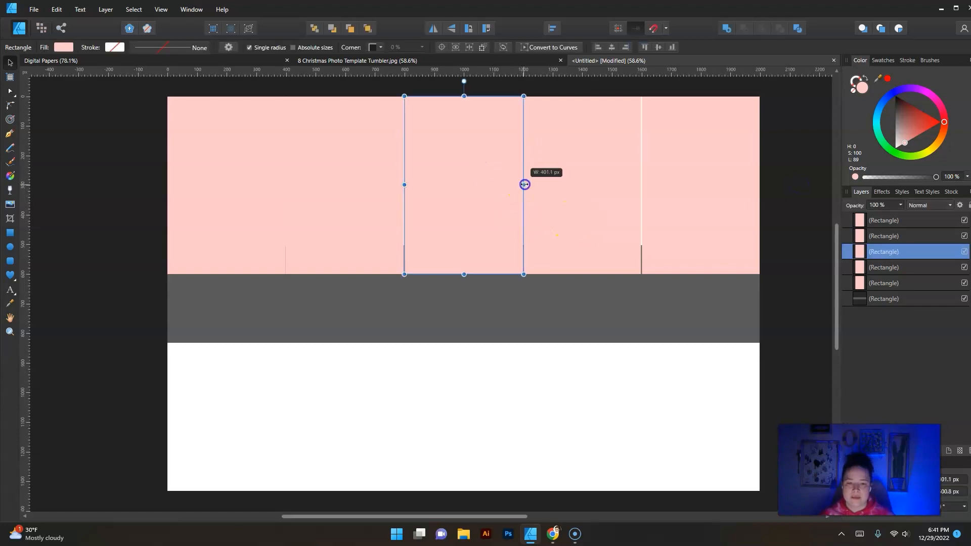
{"action": "left_click", "coordinate": [618, 170]}
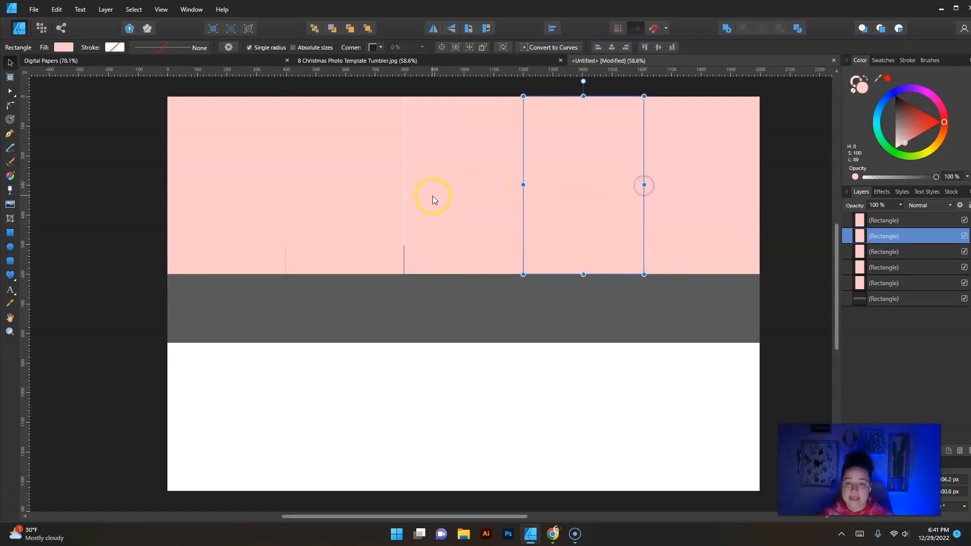
Widen the first, second and third pink rectangles to about 408, 410 and 405 px to cover the remaining gaps, and clear the selection.
{"action": "left_click", "coordinate": [389, 182]}
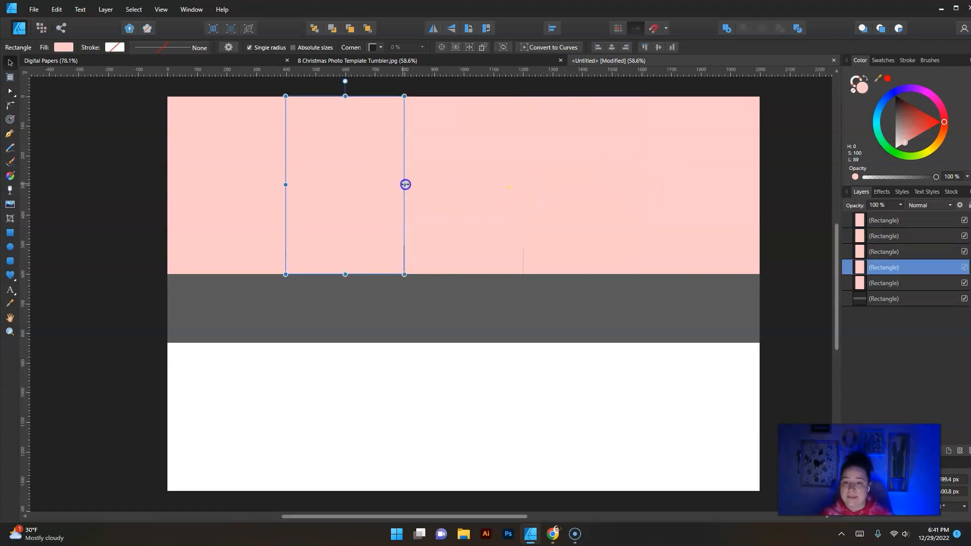
{"action": "left_click", "coordinate": [405, 185]}
{"action": "left_click", "coordinate": [223, 191]}
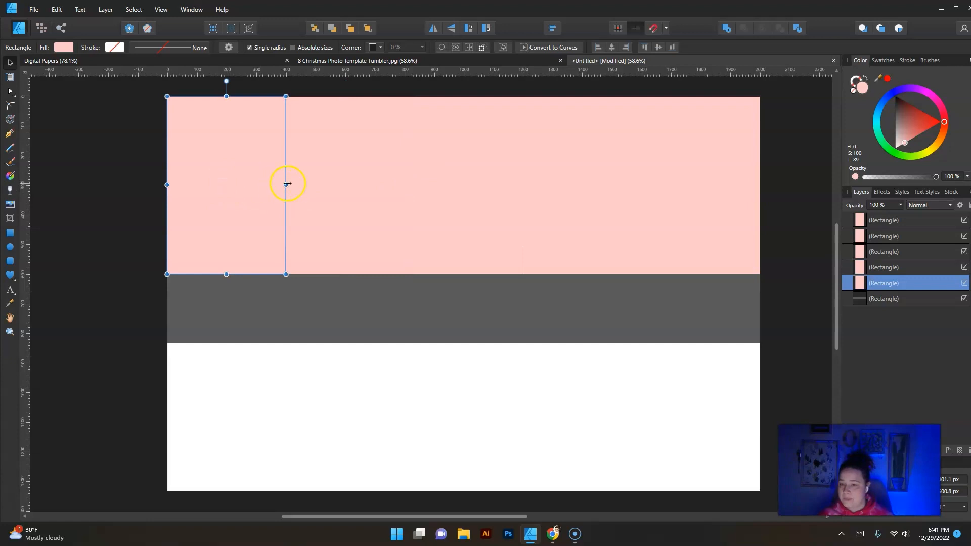
{"action": "left_click_drag", "start_coordinate": [290, 184], "coordinate": [288, 183]}
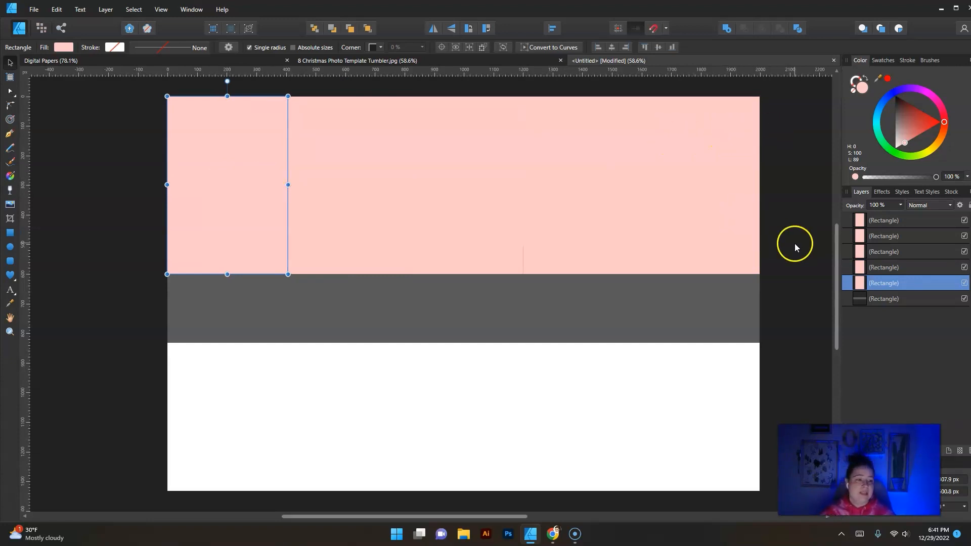
{"action": "left_click", "coordinate": [521, 175]}
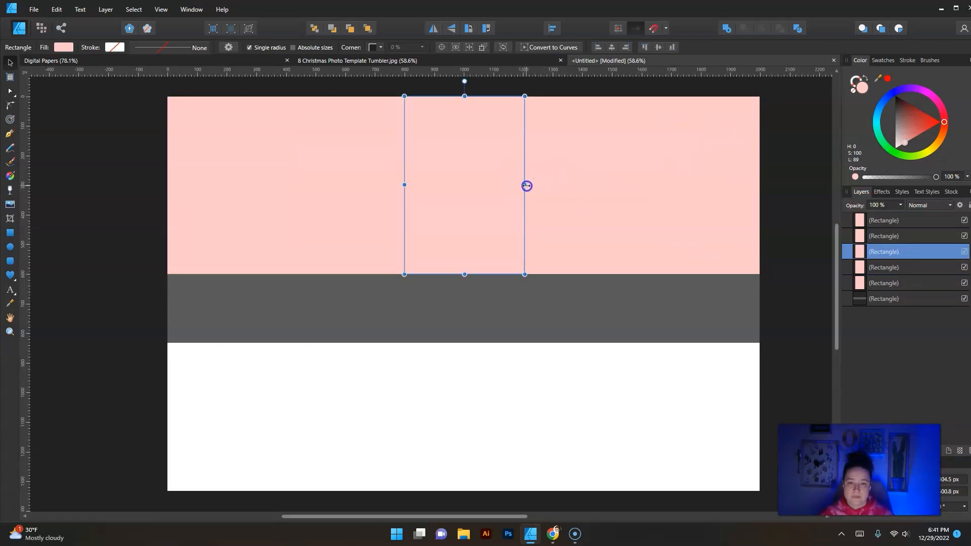
{"action": "left_click", "coordinate": [792, 242]}
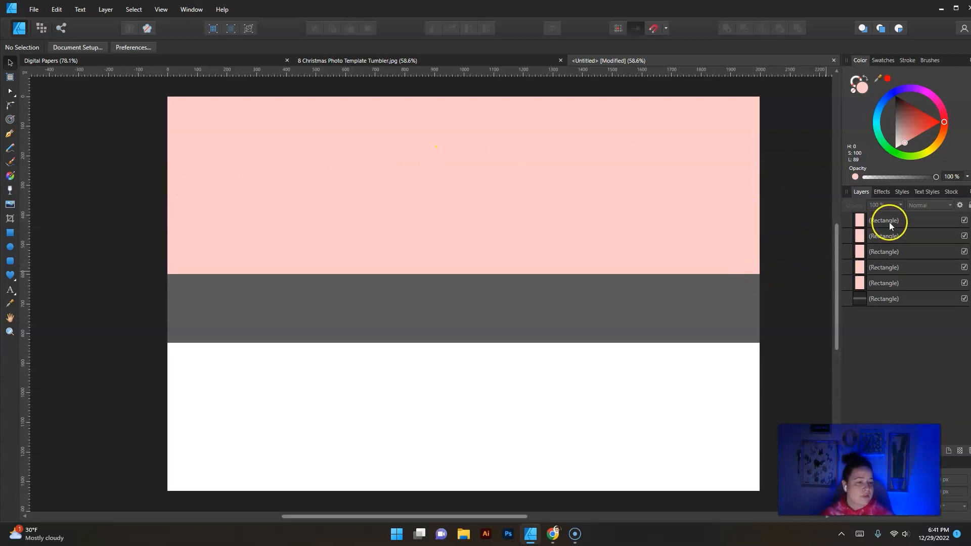
Select the pink rectangles' layers one by one from the lowest upward to identify which rectangle each belongs to.
{"action": "left_click", "coordinate": [882, 283]}
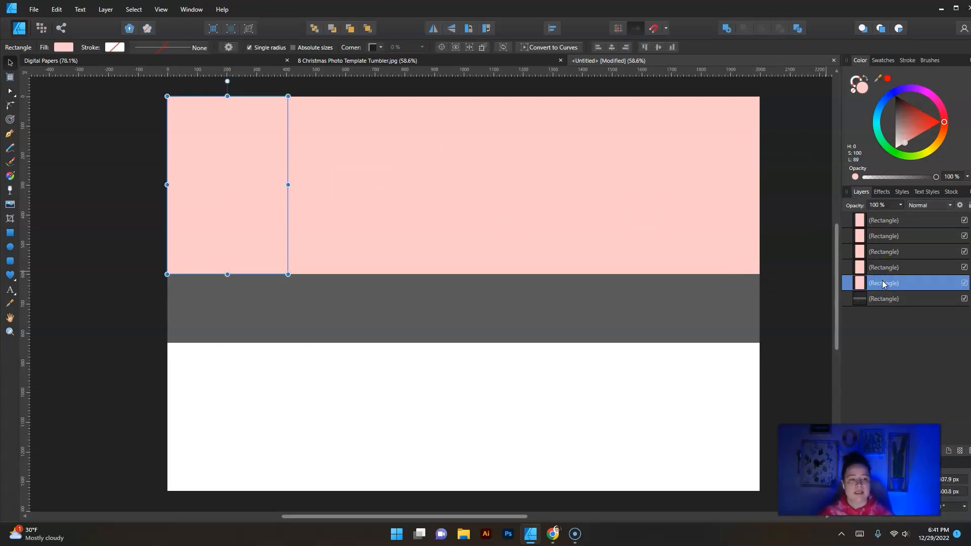
{"action": "left_click_drag", "start_coordinate": [882, 284], "coordinate": [881, 268]}
{"action": "left_click", "coordinate": [897, 254]}
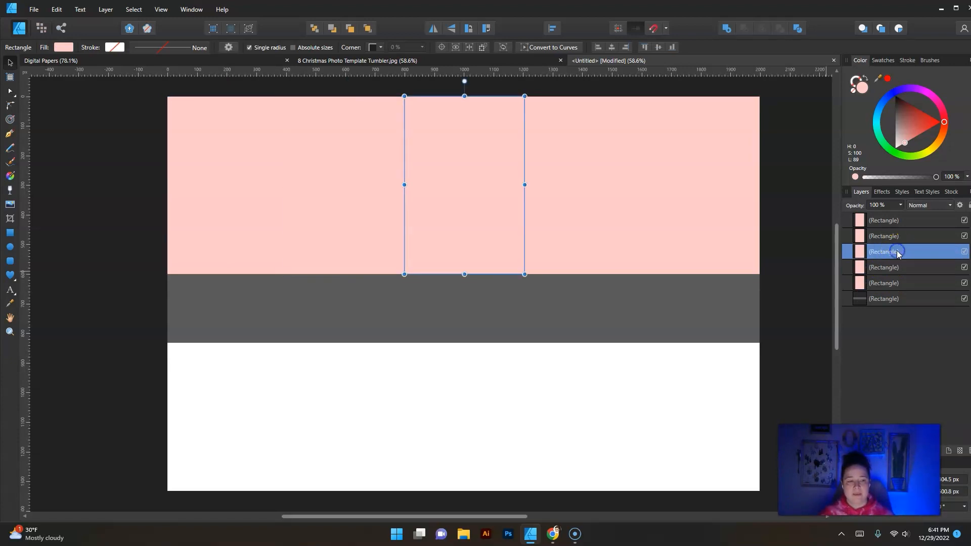
{"action": "left_click", "coordinate": [897, 237]}
{"action": "left_click", "coordinate": [899, 220]}
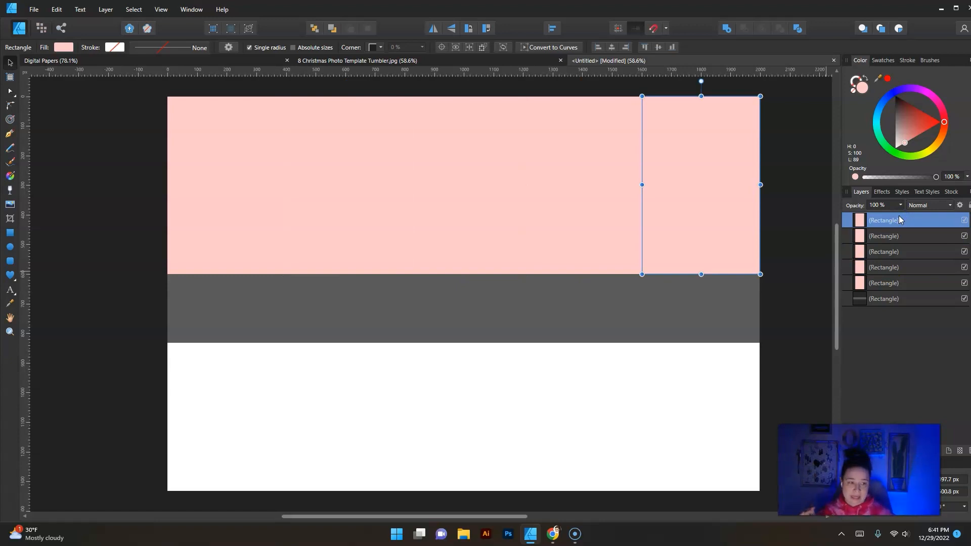
Move the leftmost pink rectangle's layer to the top of the layer stack.
{"action": "left_click", "coordinate": [894, 283]}
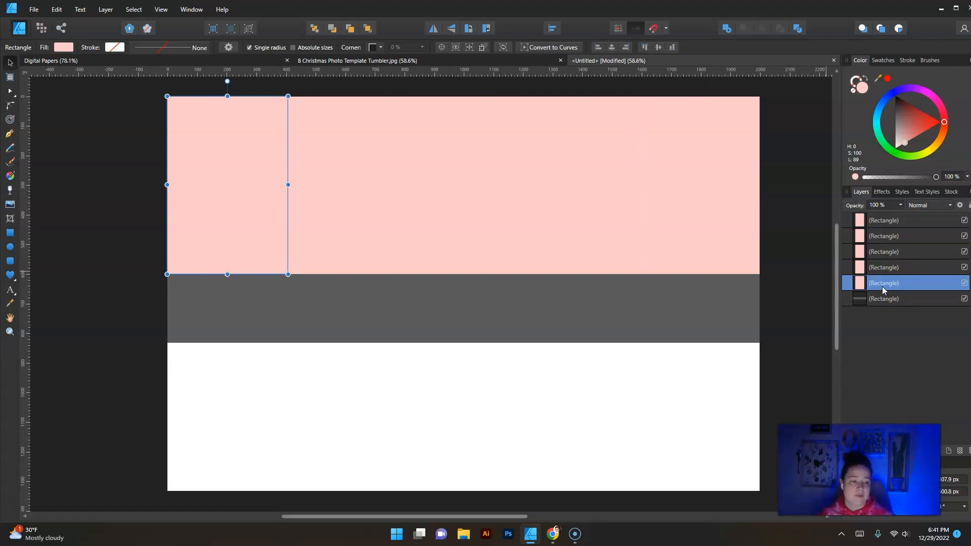
{"action": "left_click", "coordinate": [881, 286]}
{"action": "left_click", "coordinate": [852, 285]}
{"action": "left_click_drag", "start_coordinate": [852, 283], "coordinate": [863, 199]}
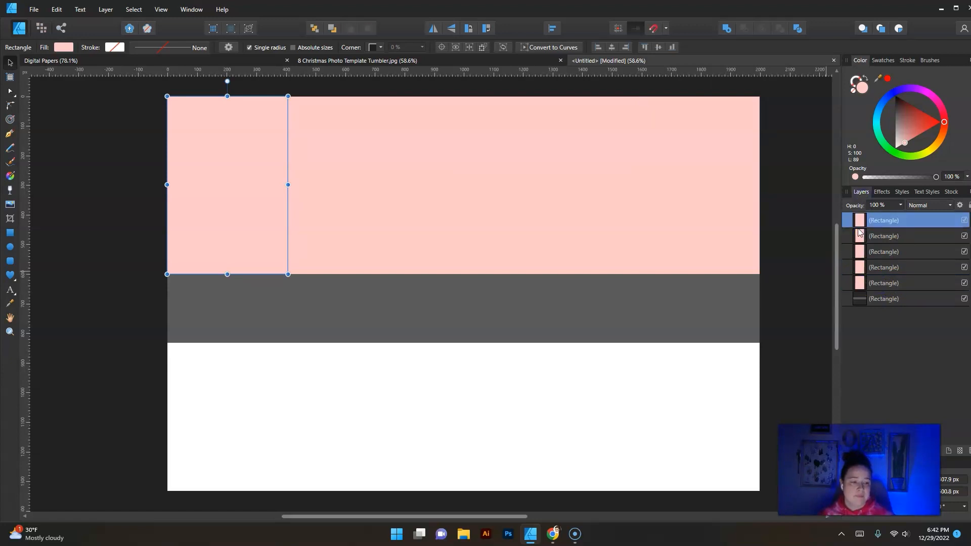
Reorder the layers so the second, third and fourth pink rectangles follow in sequence below the first one, above the fifth.
{"action": "left_click", "coordinate": [849, 285]}
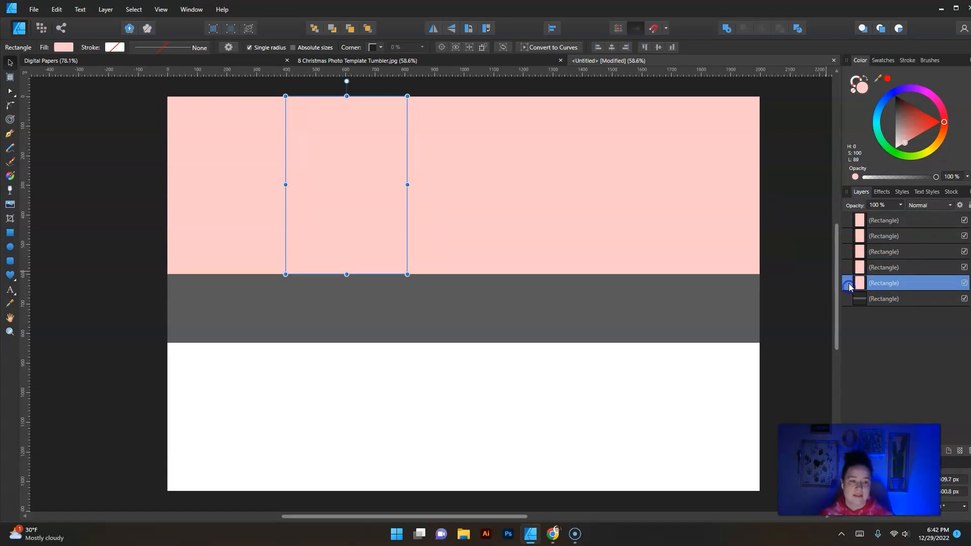
{"action": "mouse_move", "coordinate": [850, 273]}
{"action": "left_mouse_down"}
{"action": "mouse_move", "coordinate": [845, 281]}
{"action": "mouse_move", "coordinate": [850, 232]}
{"action": "left_mouse_up"}
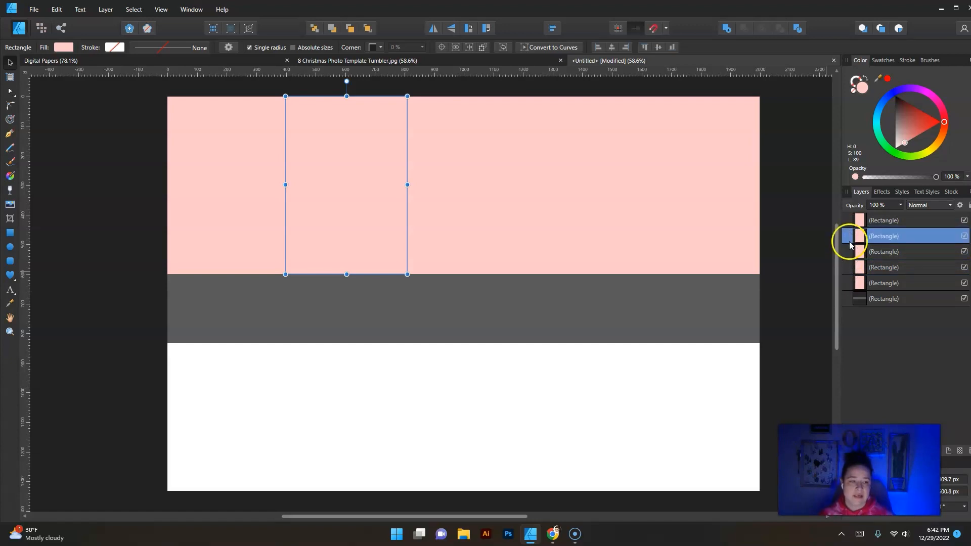
{"action": "left_click", "coordinate": [849, 283]}
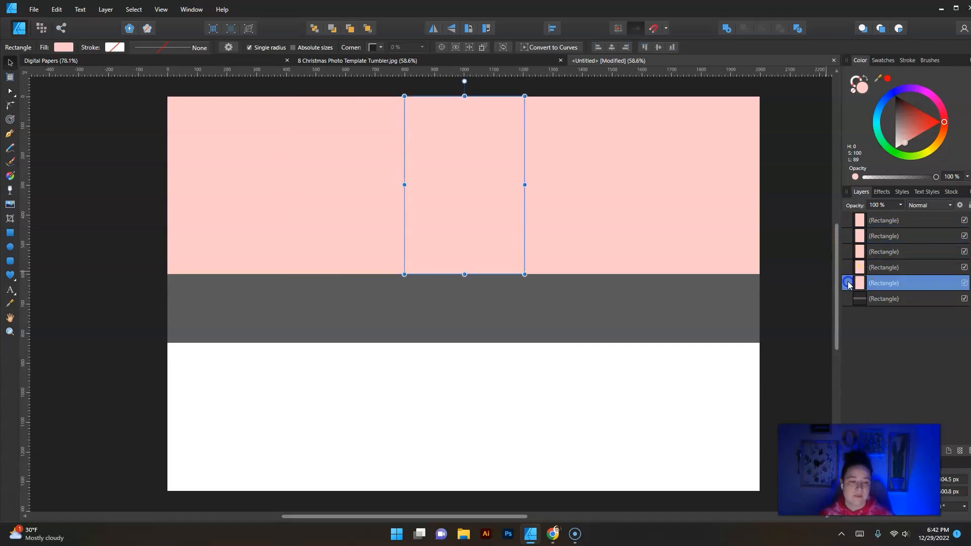
{"action": "left_click_drag", "start_coordinate": [849, 284], "coordinate": [849, 245]}
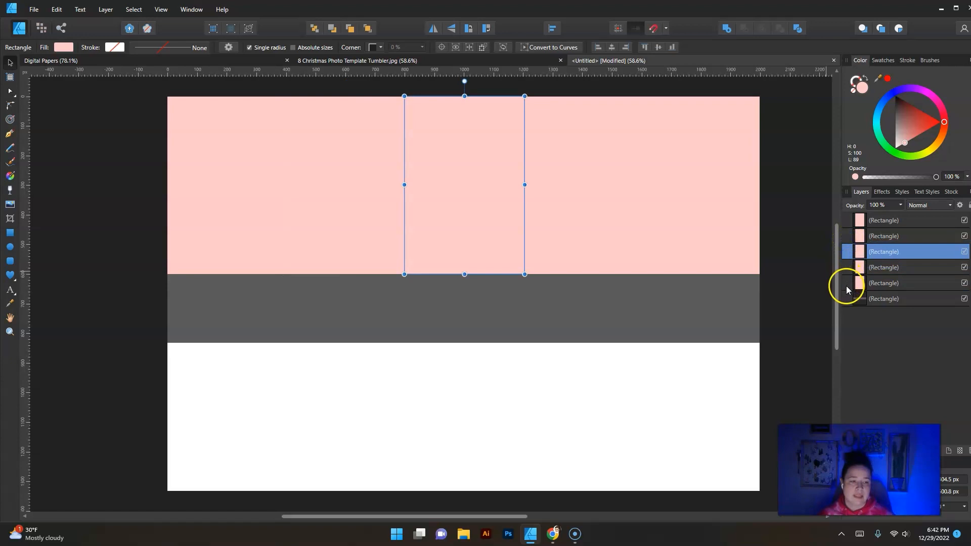
{"action": "left_click_drag", "start_coordinate": [848, 289], "coordinate": [848, 265]}
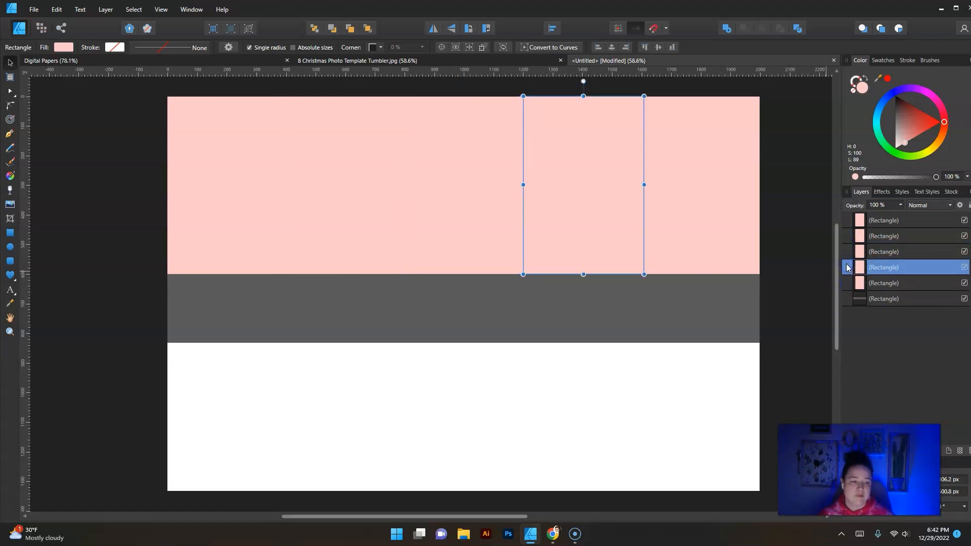
Select the five pink rectangle layers from top to bottom to check that they follow the row's left-to-right order.
{"action": "left_click", "coordinate": [872, 223]}
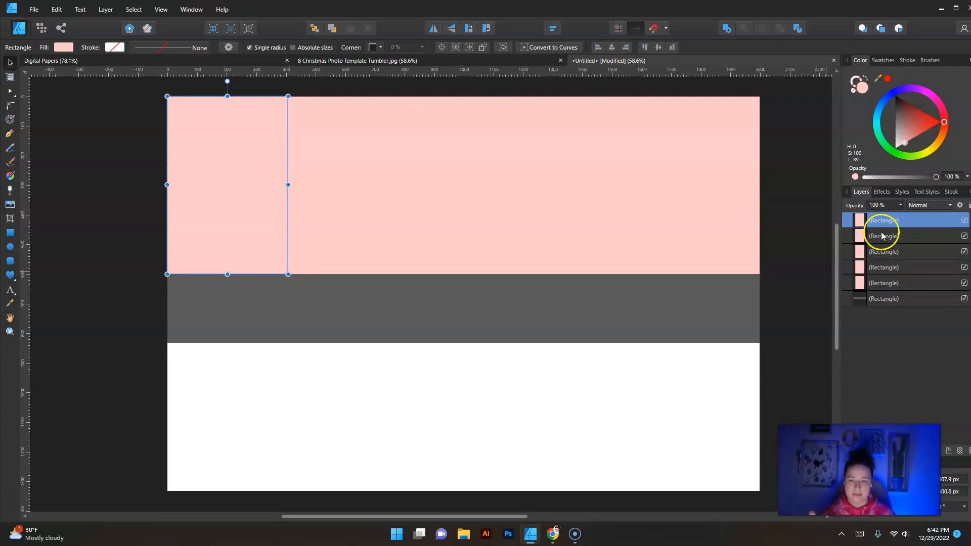
{"action": "left_click", "coordinate": [881, 235]}
{"action": "left_click", "coordinate": [880, 252]}
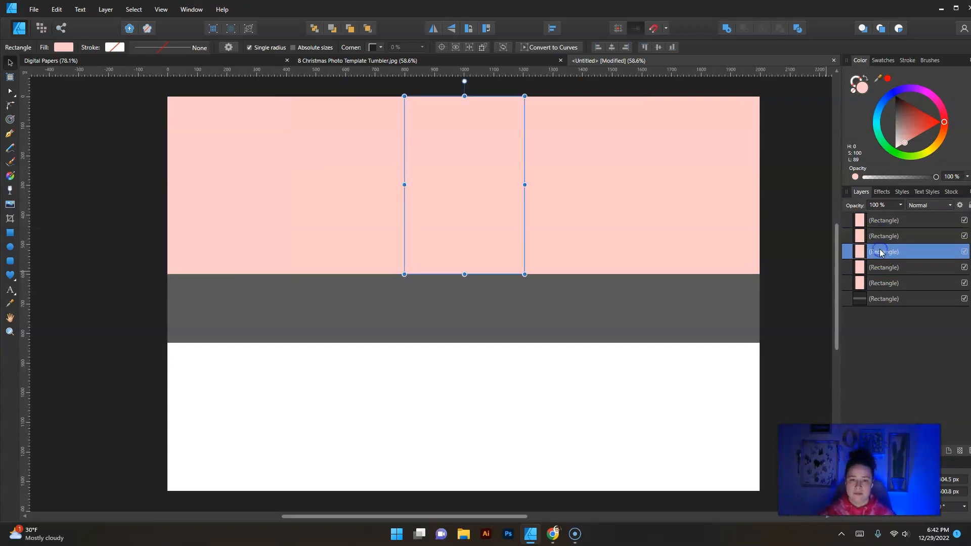
{"action": "left_click", "coordinate": [880, 267]}
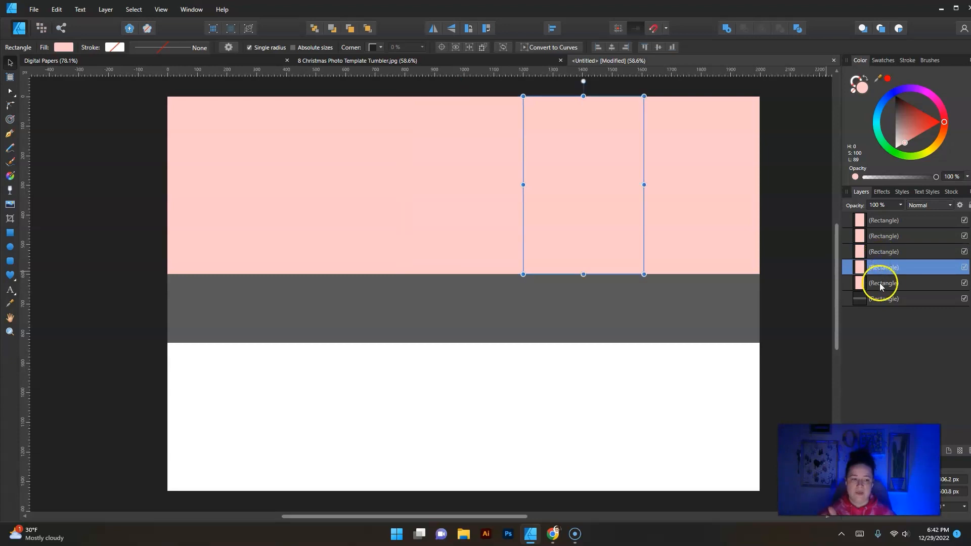
{"action": "left_click", "coordinate": [880, 283]}
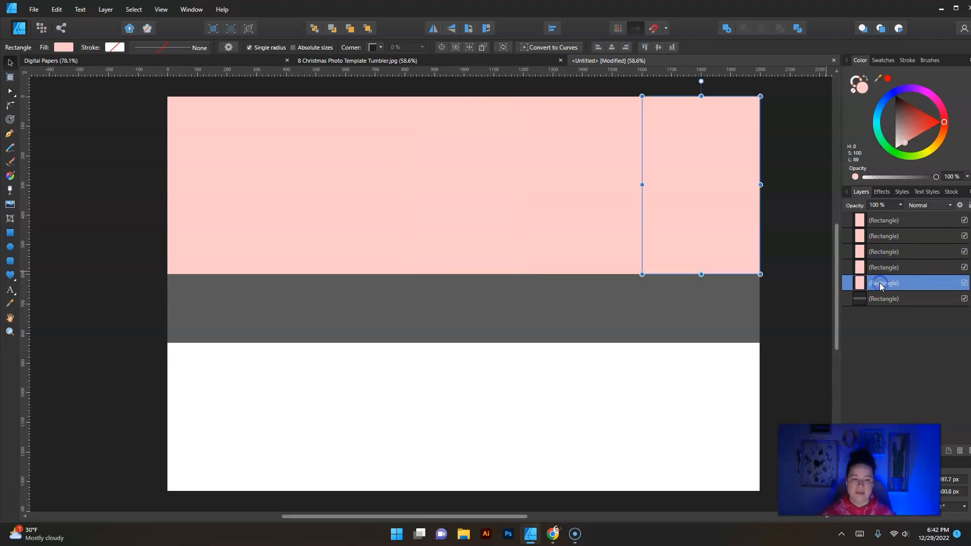
Change the fill of all five pink rectangles in the upper row to white.
{"action": "left_click", "coordinate": [809, 212]}
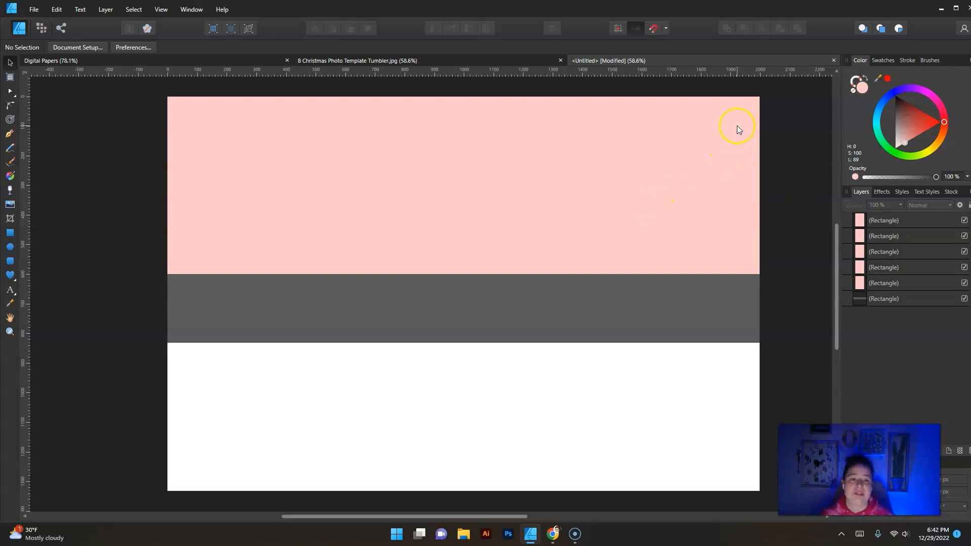
{"action": "left_click", "coordinate": [857, 219]}
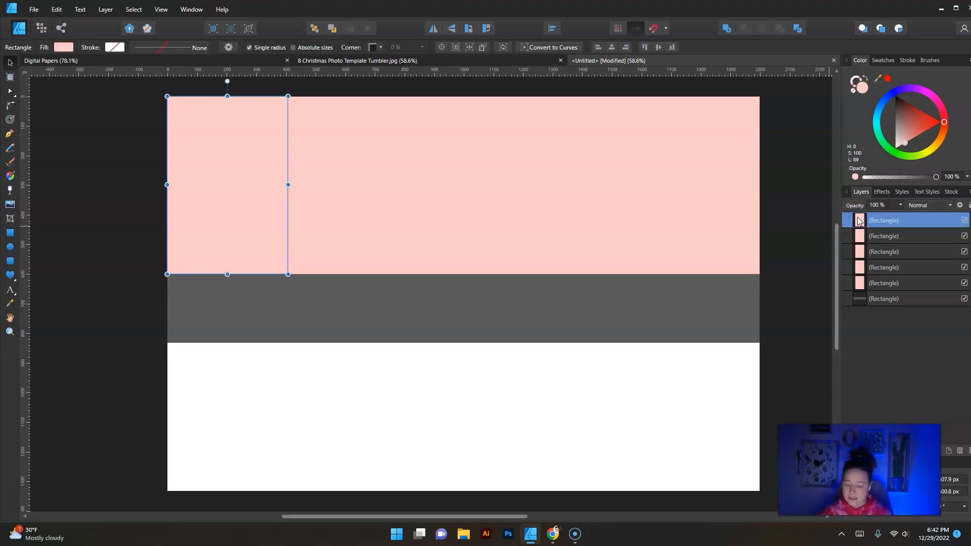
{"action": "left_click", "coordinate": [848, 282], "text": "shift"}
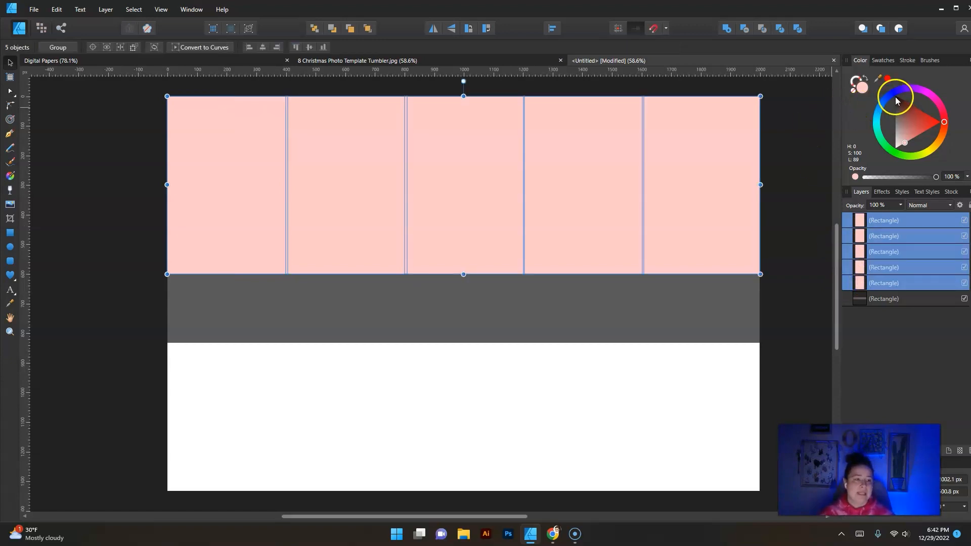
{"action": "left_click_drag", "start_coordinate": [898, 119], "coordinate": [890, 169]}
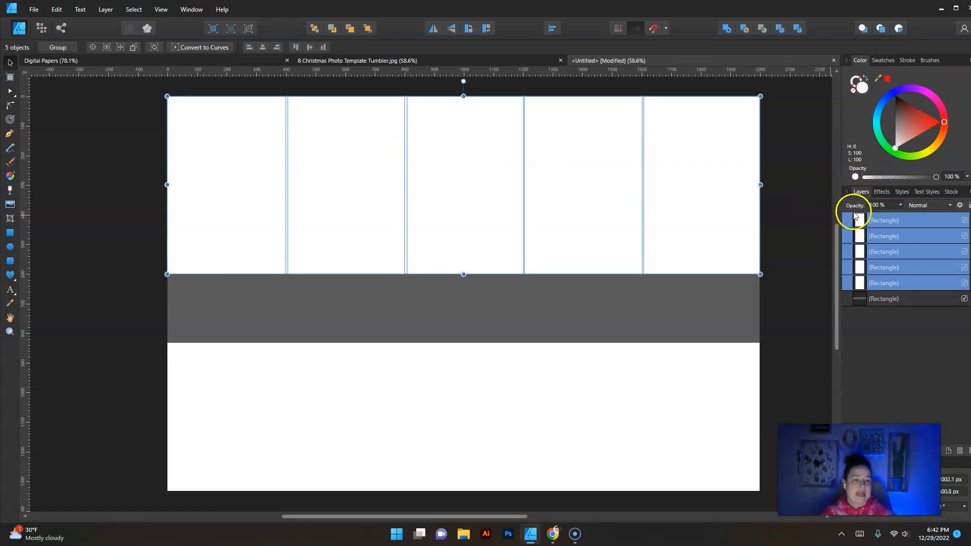
Apply an Outer Shadow to the five white rectangles with 87% opacity, 68.9 px radius and 6.5 px offset.
{"action": "left_click", "coordinate": [882, 194]}
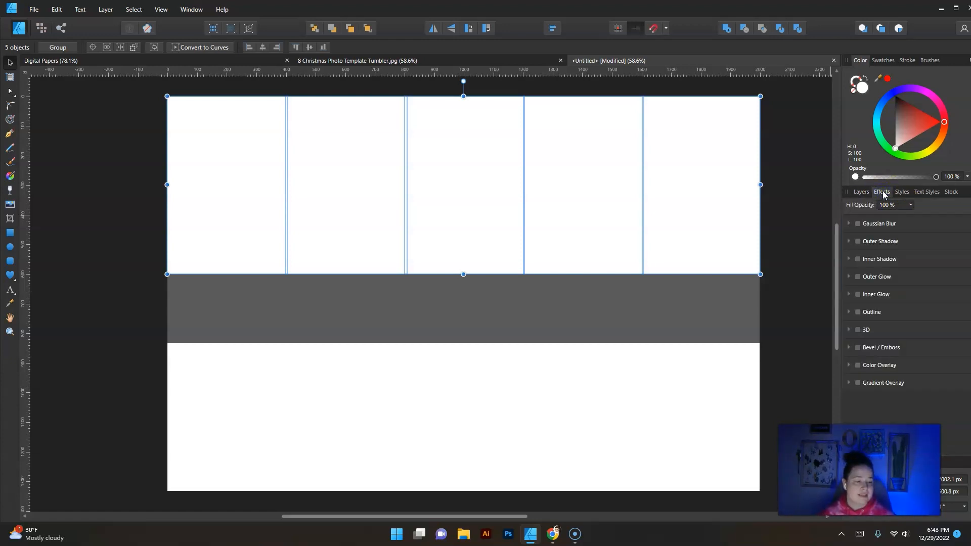
{"action": "left_click", "coordinate": [858, 243]}
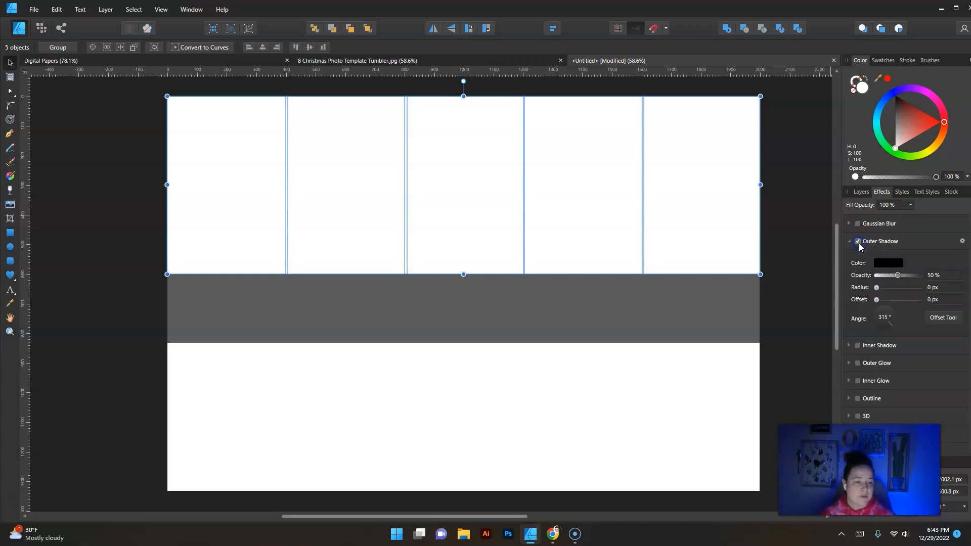
{"action": "left_click", "coordinate": [876, 287]}
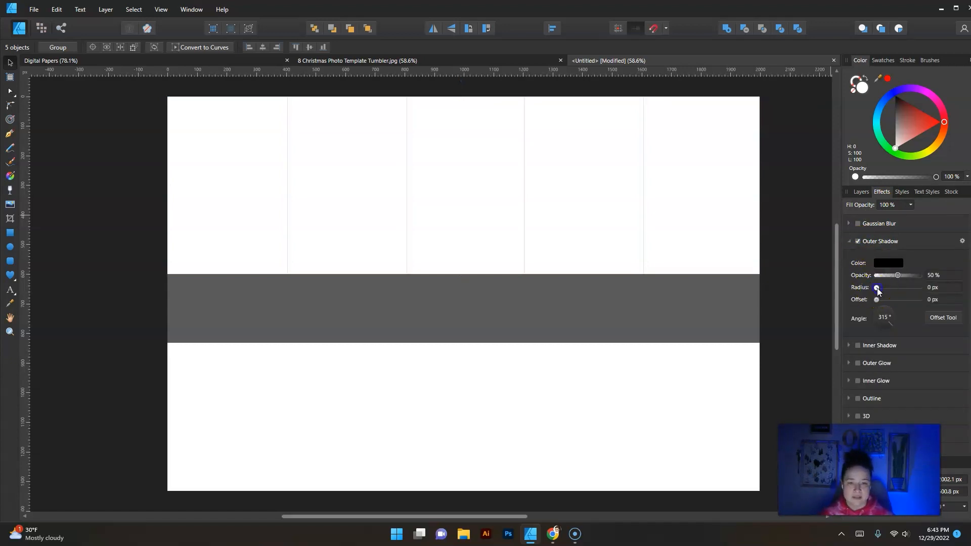
{"action": "left_click_drag", "start_coordinate": [885, 290], "coordinate": [916, 288]}
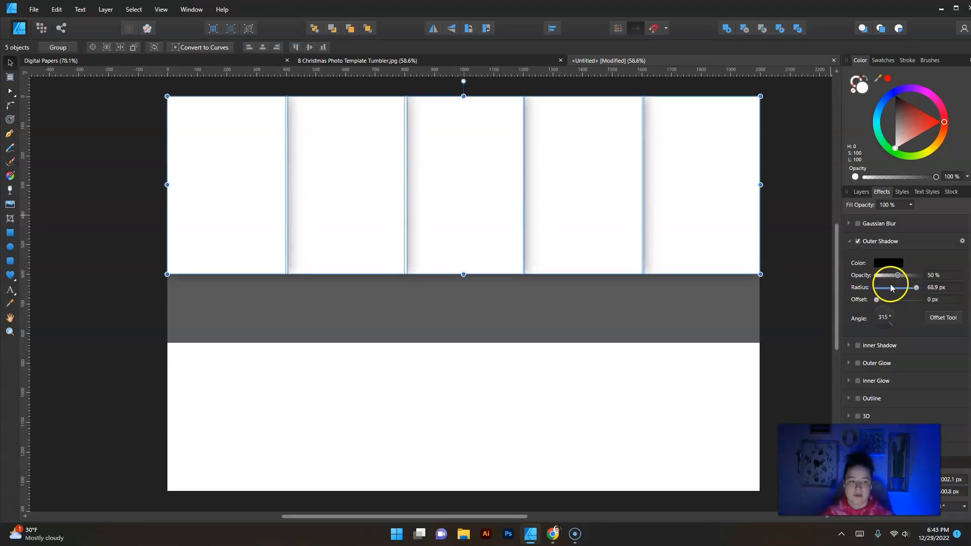
{"action": "left_click_drag", "start_coordinate": [897, 277], "coordinate": [892, 309]}
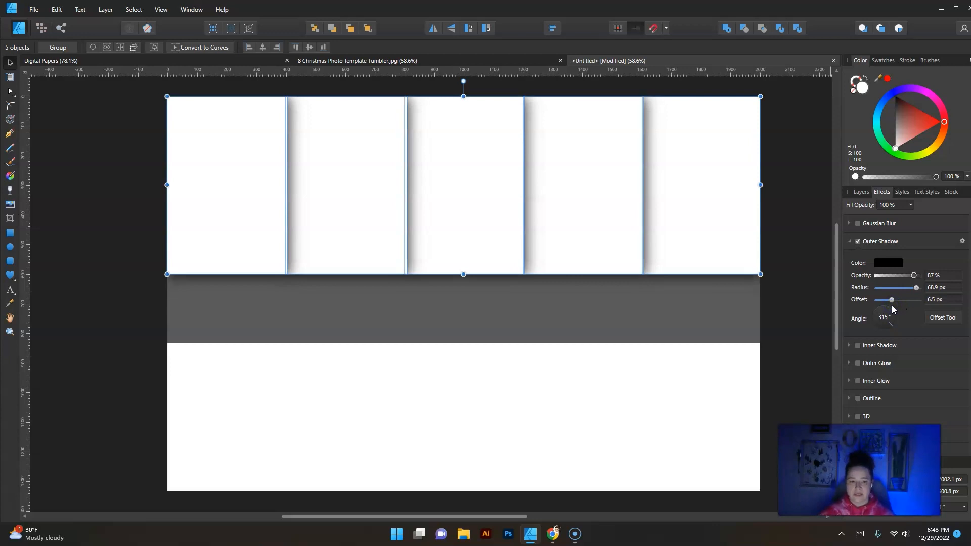
{"action": "left_click", "coordinate": [861, 192]}
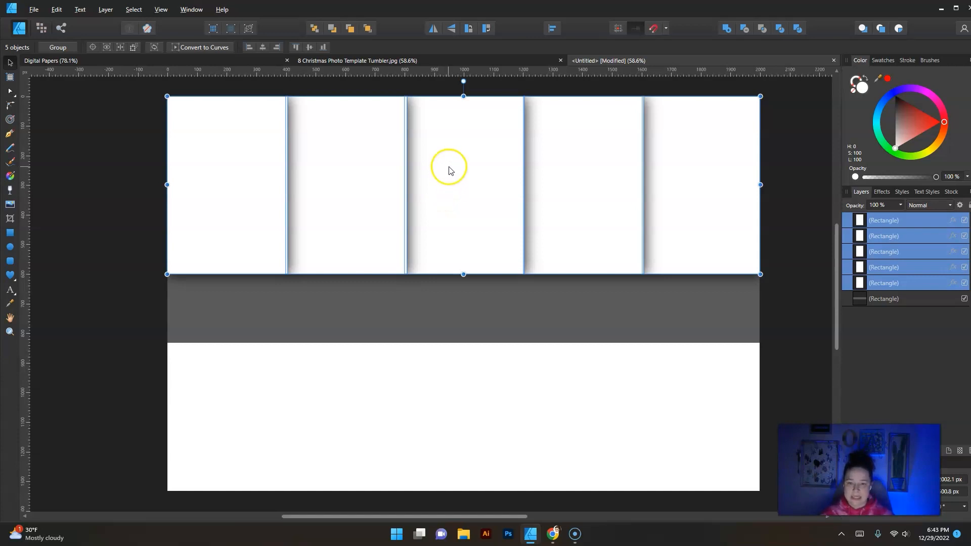
Duplicate the row of five rectangles down to the page's lower edge and send the copies to the back, behind the band.
{"action": "left_click_drag", "start_coordinate": [449, 169], "coordinate": [449, 385]}
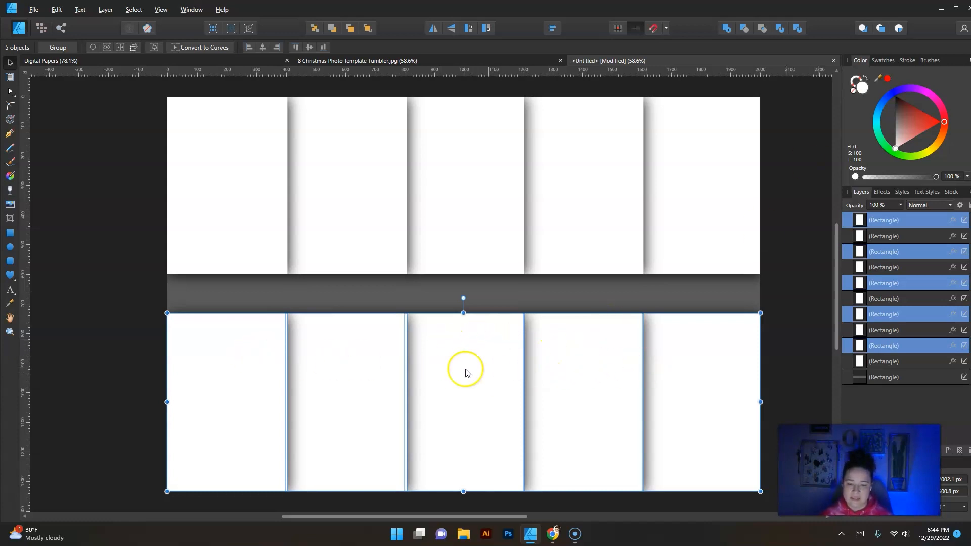
{"action": "right_click", "coordinate": [451, 339]}
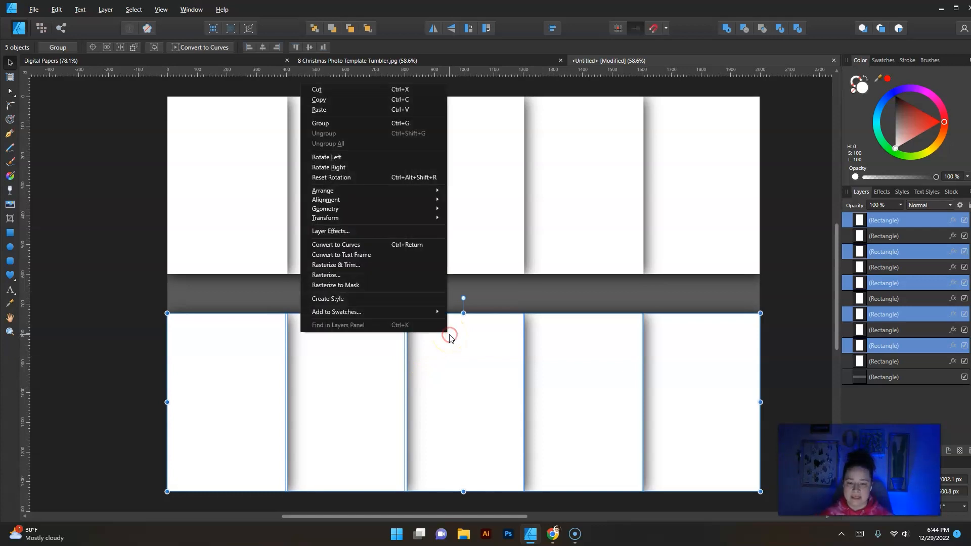
{"action": "mouse_move", "coordinate": [427, 190]}
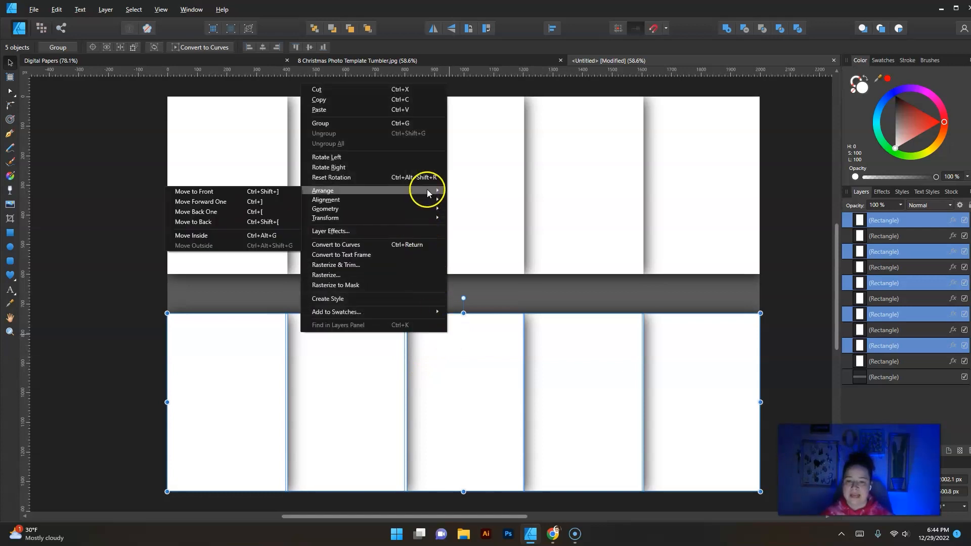
{"action": "left_click", "coordinate": [281, 222]}
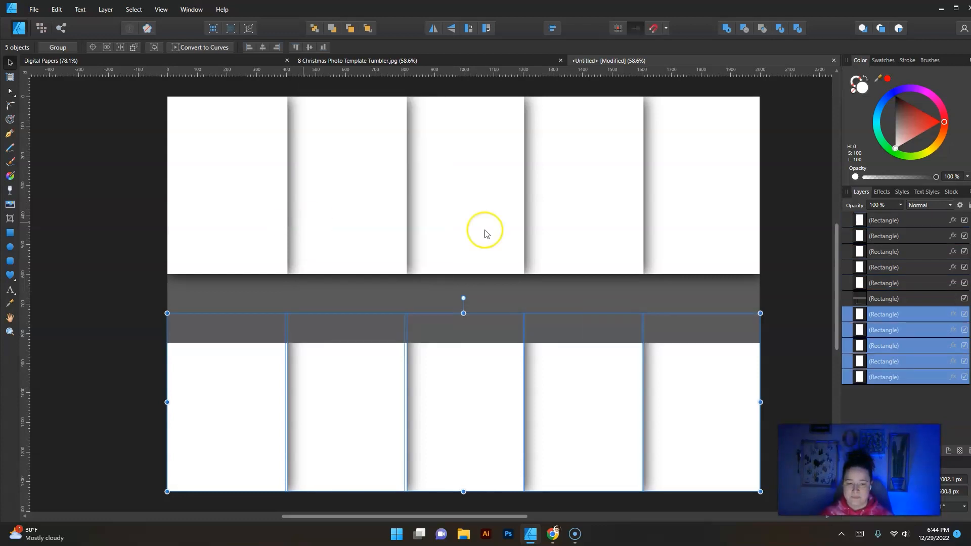
{"action": "left_click", "coordinate": [812, 193]}
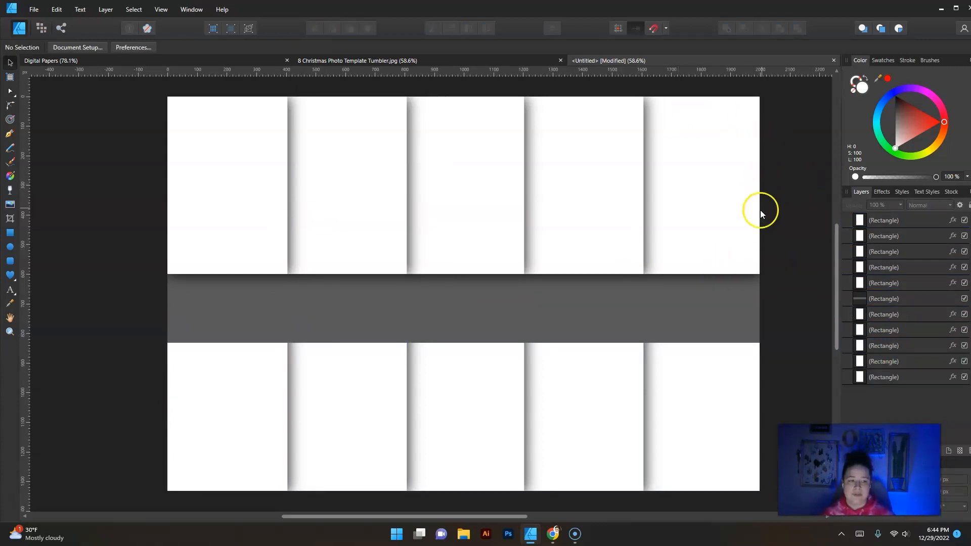
Send the five rectangles of the upper row to the back so the central band lies over them.
{"action": "left_click", "coordinate": [728, 182]}
{"action": "left_click", "coordinate": [590, 175], "text": "shift"}
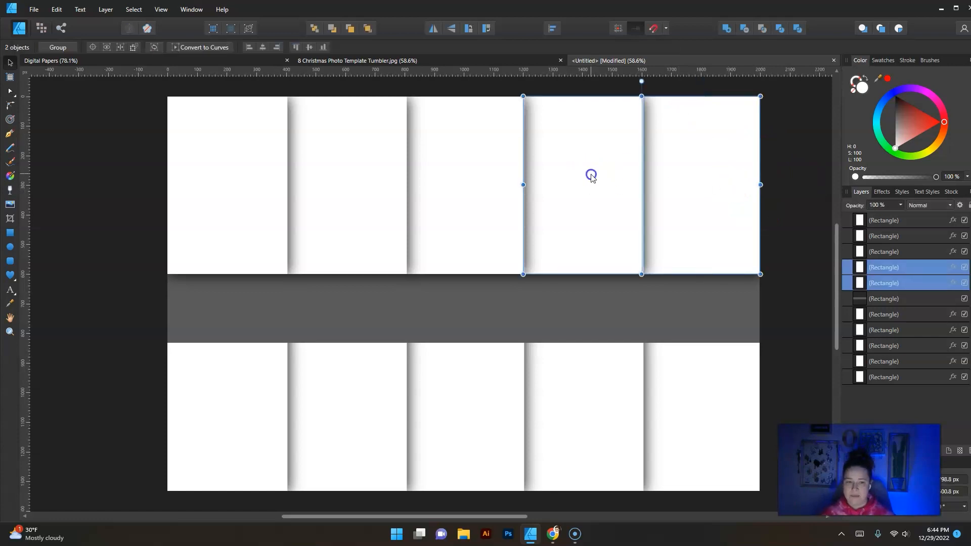
{"action": "left_click", "coordinate": [497, 164], "text": "shift"}
{"action": "left_click", "coordinate": [367, 140], "text": "shift"}
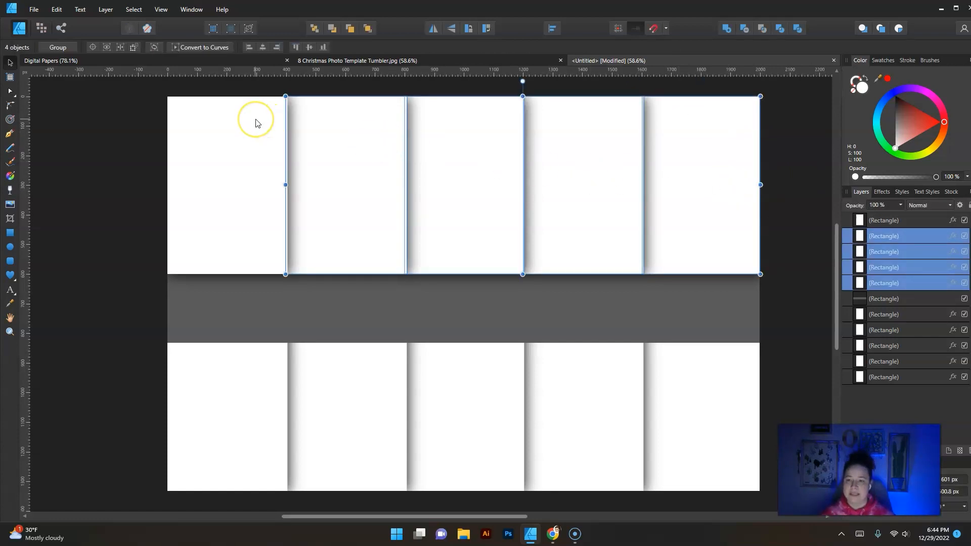
{"action": "left_click", "coordinate": [256, 123], "text": "shift"}
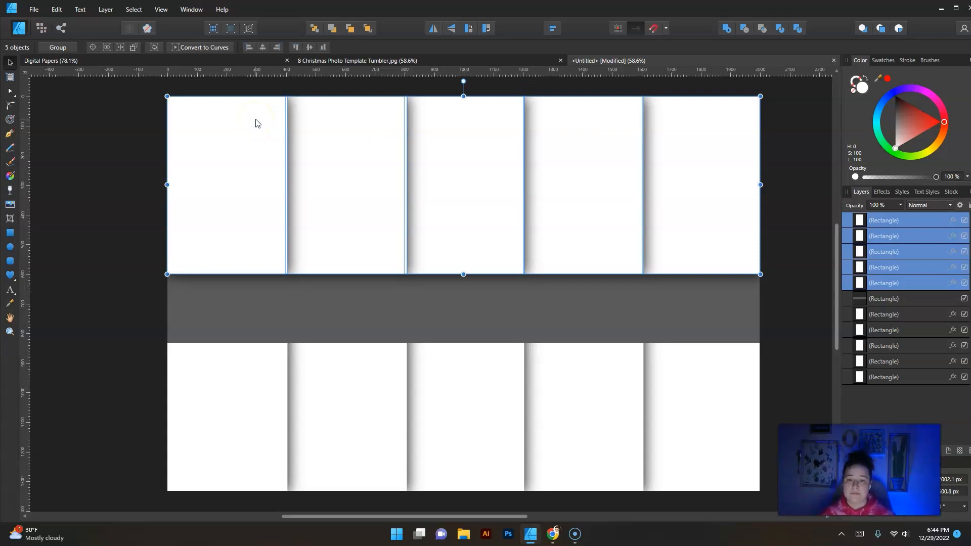
{"action": "right_click", "coordinate": [459, 146]}
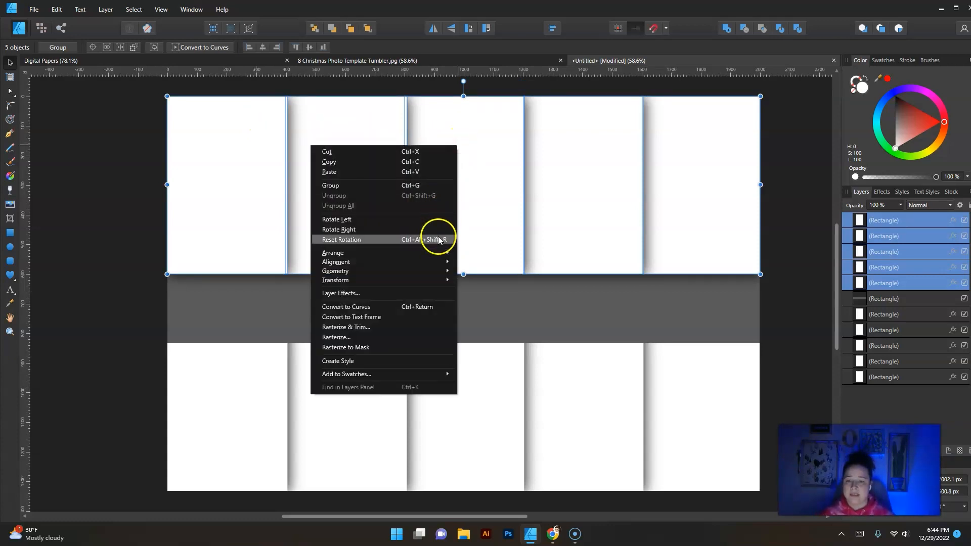
{"action": "mouse_move", "coordinate": [425, 251]}
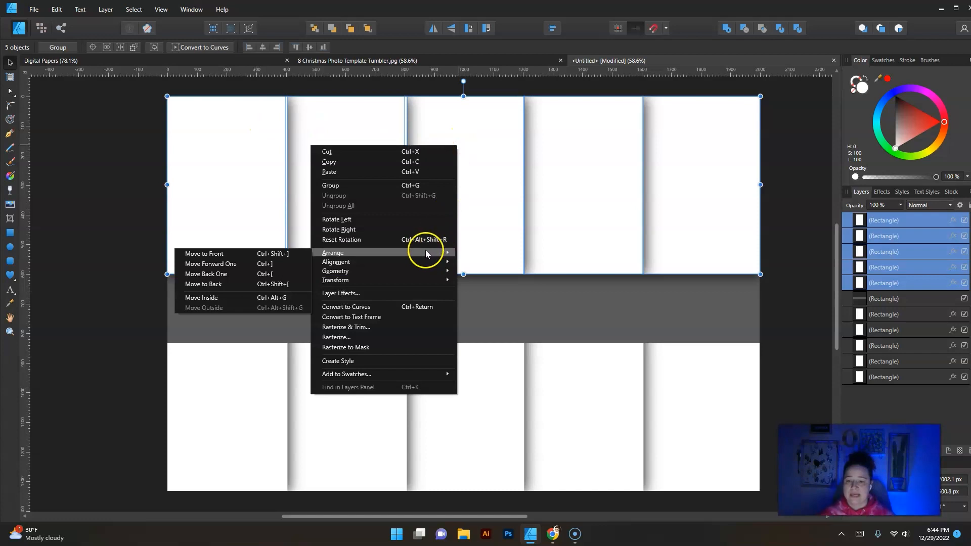
{"action": "left_click", "coordinate": [292, 285]}
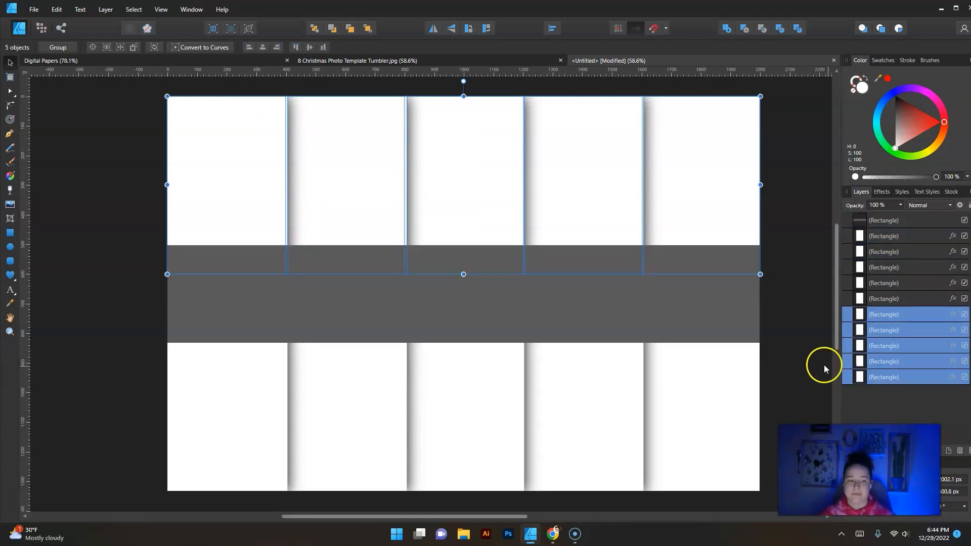
{"action": "left_click", "coordinate": [807, 357]}
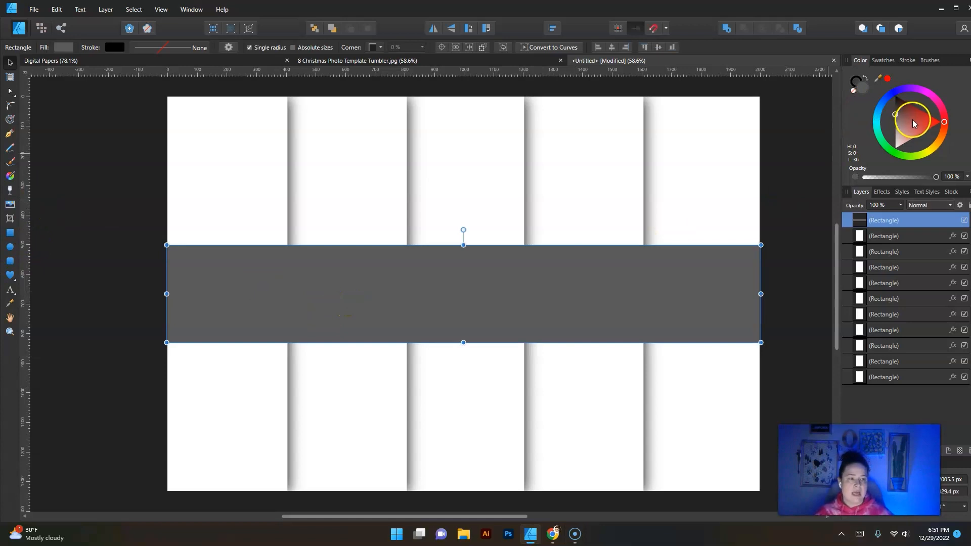
Recolor the central band light purple with hue 263, saturation 100 and lightness 81.
{"action": "left_click", "coordinate": [917, 89]}
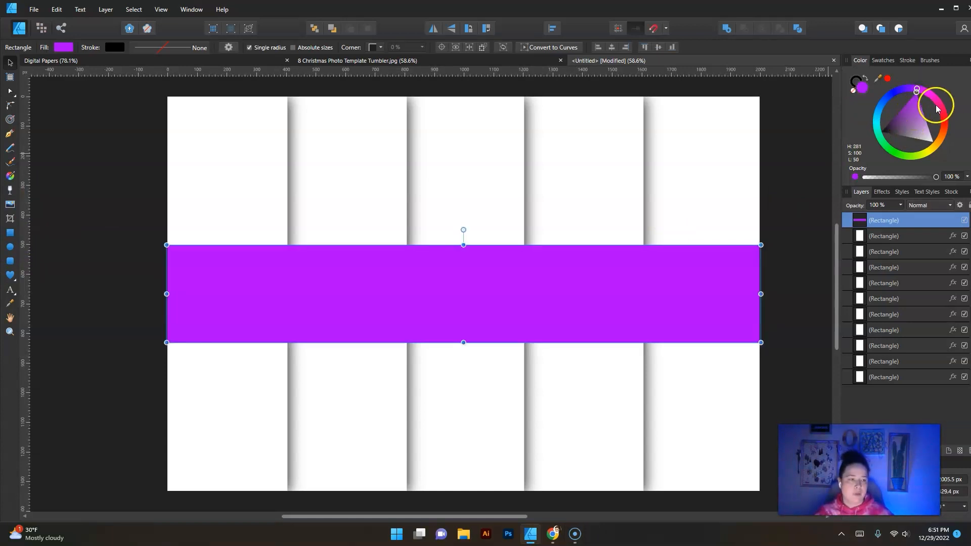
{"action": "left_click", "coordinate": [939, 104]}
{"action": "left_click", "coordinate": [942, 116]}
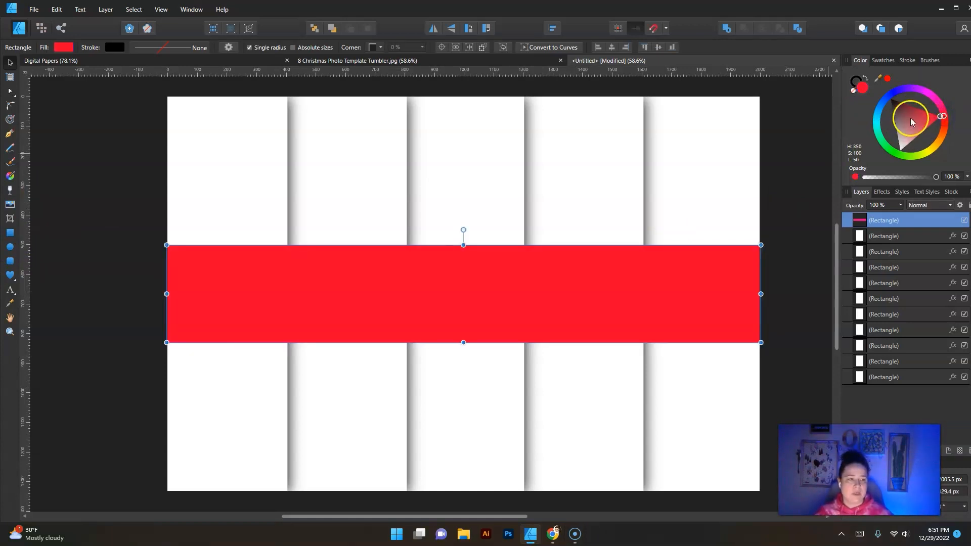
{"action": "left_click", "coordinate": [905, 88]}
{"action": "left_click_drag", "start_coordinate": [906, 115], "coordinate": [926, 117]}
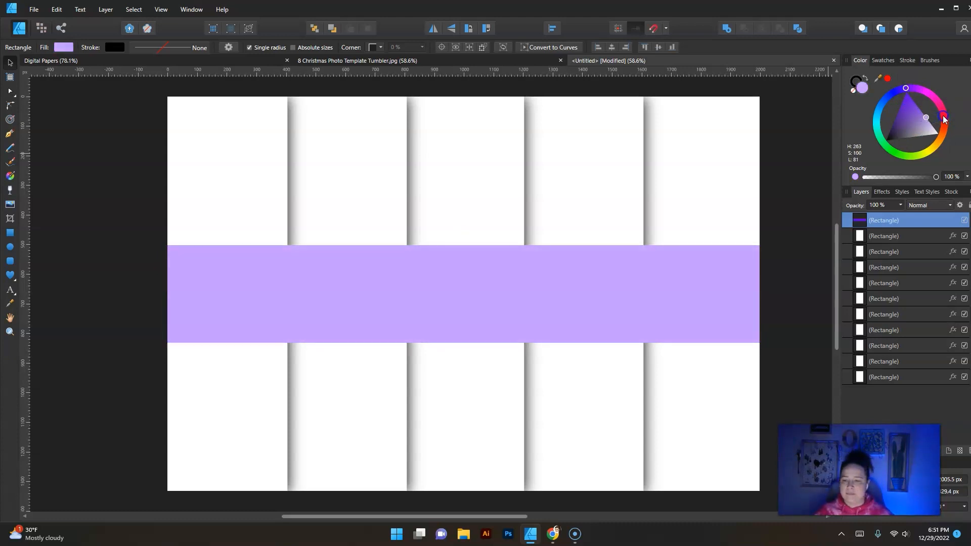
{"action": "left_click", "coordinate": [104, 256]}
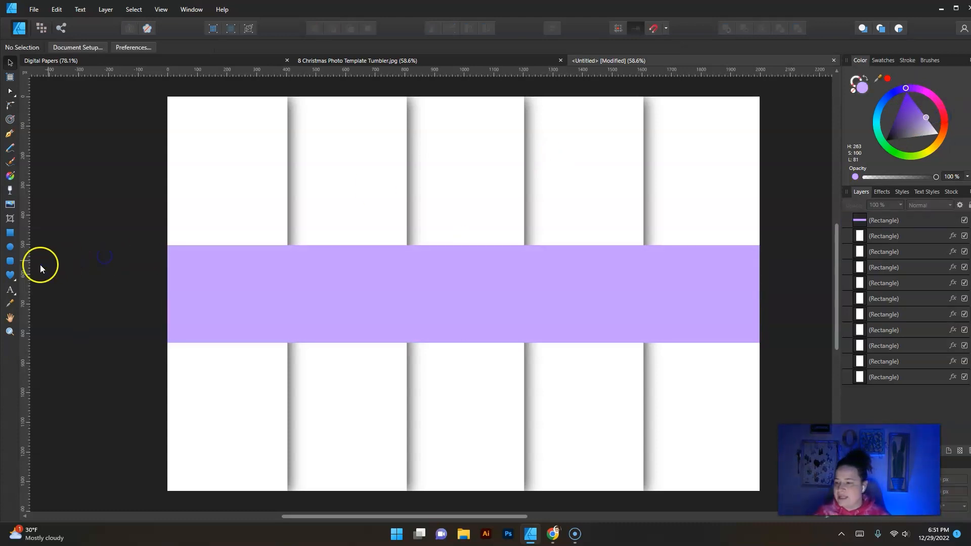
Add the artistic text "Digital Paper Pack" in black Arial at about 99.5 pt on the purple band.
{"action": "left_click", "coordinate": [10, 290]}
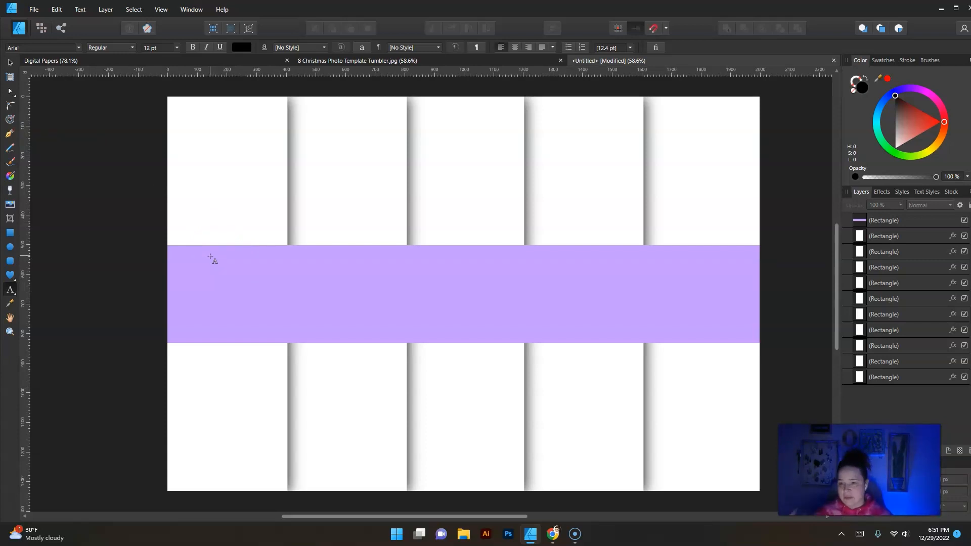
{"action": "left_click", "coordinate": [227, 256]}
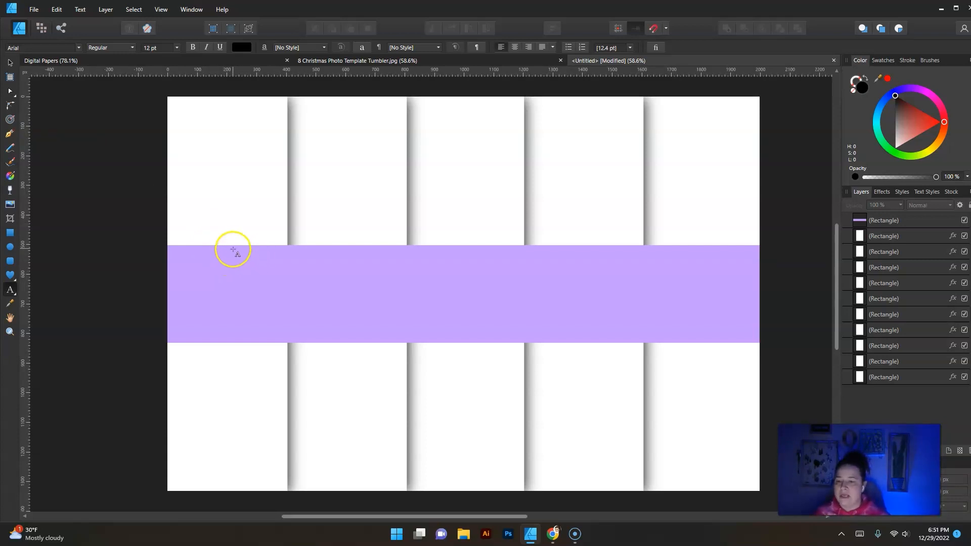
{"action": "left_click_drag", "start_coordinate": [238, 252], "coordinate": [267, 338]}
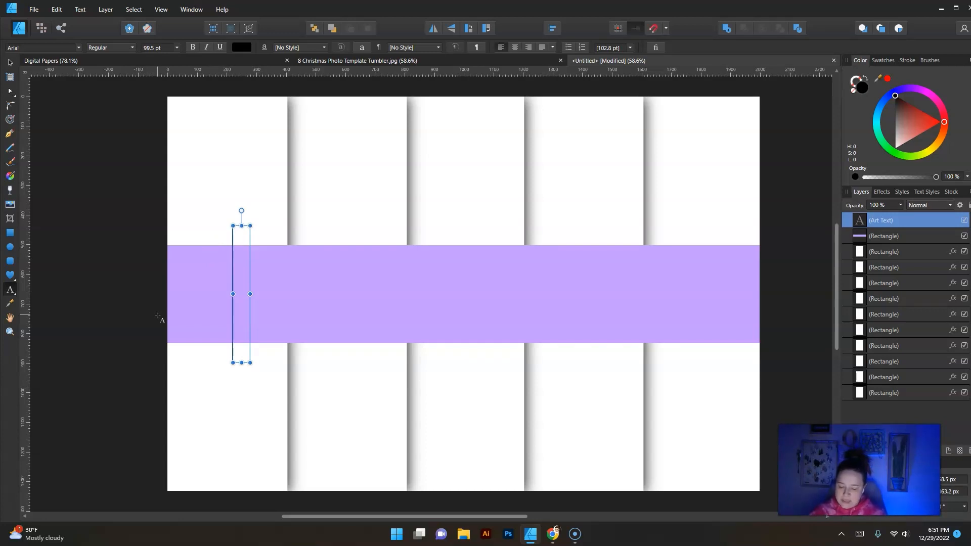
{"action": "type", "text": "Digital Pa"}
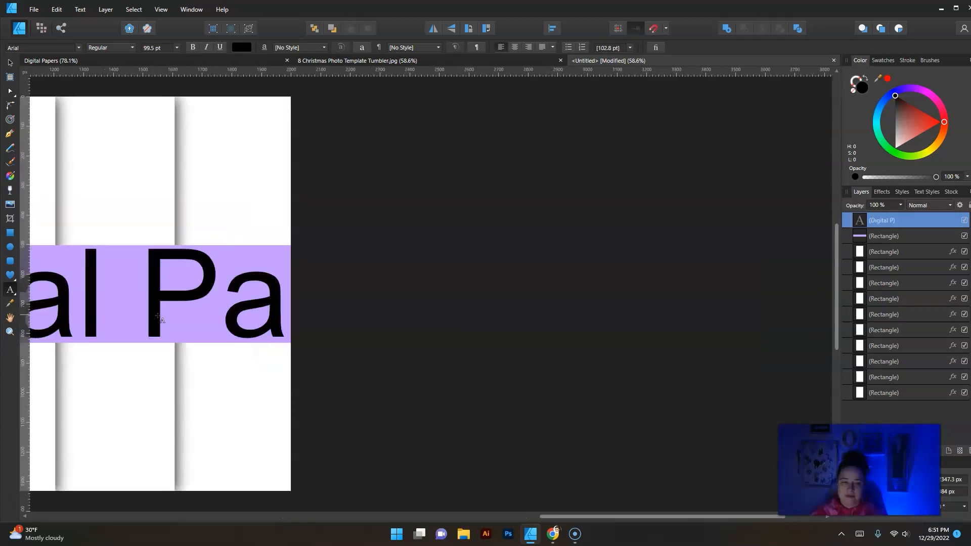
{"action": "type", "text": "per"}
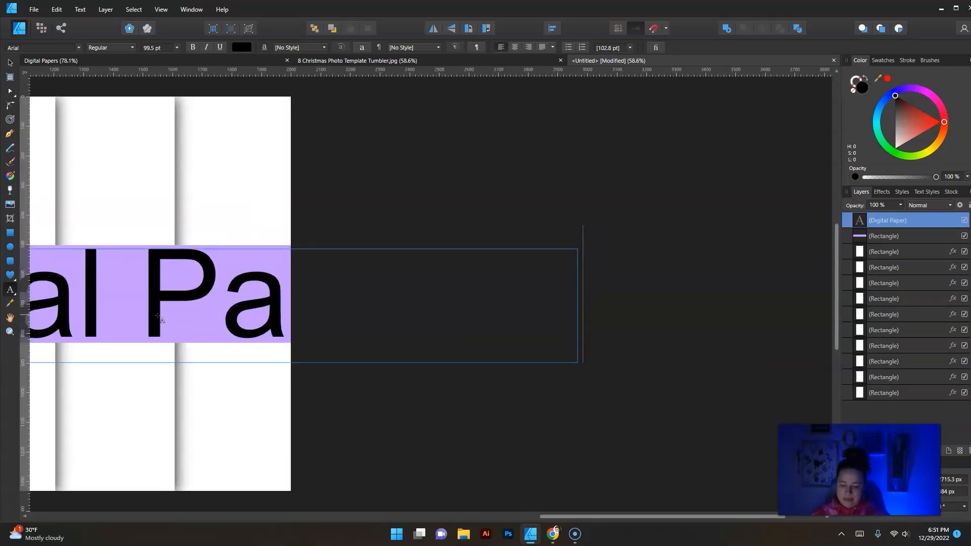
{"action": "type", "text": " Pack"}
{"action": "key", "text": "Escape"}
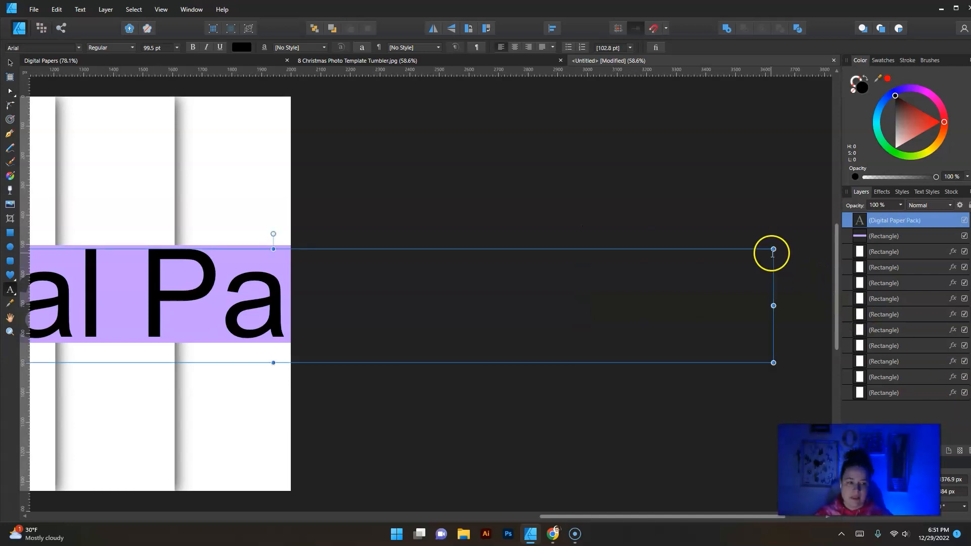
Scale the "Digital Paper Pack" text down to about 50.1 pt and position it in the middle of the purple band.
{"action": "left_click_drag", "start_coordinate": [773, 250], "coordinate": [276, 306]}
{"action": "left_click_drag", "start_coordinate": [572, 519], "coordinate": [321, 505]}
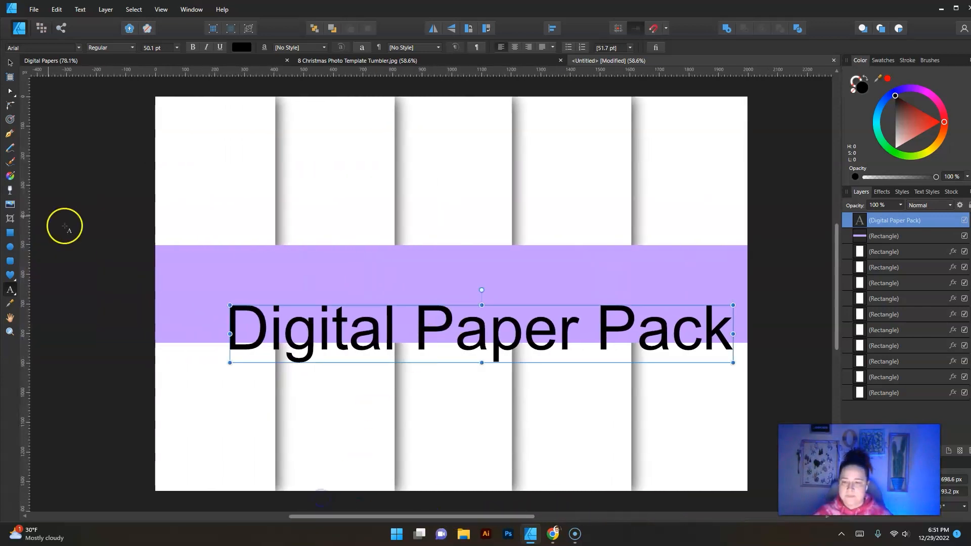
{"action": "left_click", "coordinate": [9, 62]}
{"action": "mouse_move", "coordinate": [475, 332]}
{"action": "left_mouse_down"}
{"action": "mouse_move", "coordinate": [471, 295]}
{"action": "mouse_move", "coordinate": [481, 295]}
{"action": "mouse_move", "coordinate": [449, 293]}
{"action": "left_mouse_up"}
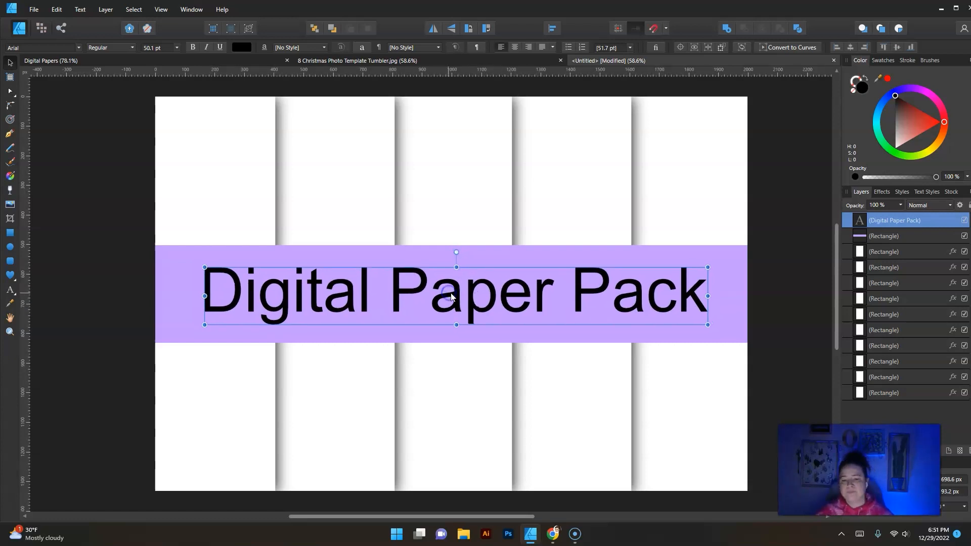
Draw a heart about 266 by 237 px at the purple band's left end and color it pink with hue 324, saturation 100, lightness 81.
{"action": "left_click", "coordinate": [11, 276]}
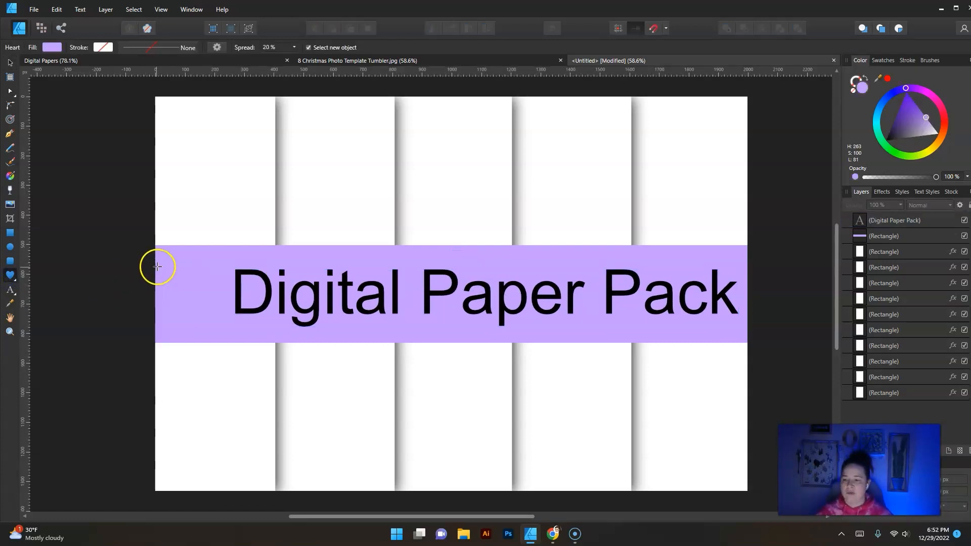
{"action": "mouse_move", "coordinate": [159, 264]}
{"action": "left_mouse_down"}
{"action": "mouse_move", "coordinate": [246, 323]}
{"action": "mouse_move", "coordinate": [237, 333]}
{"action": "left_mouse_up"}
{"action": "left_click", "coordinate": [939, 101]}
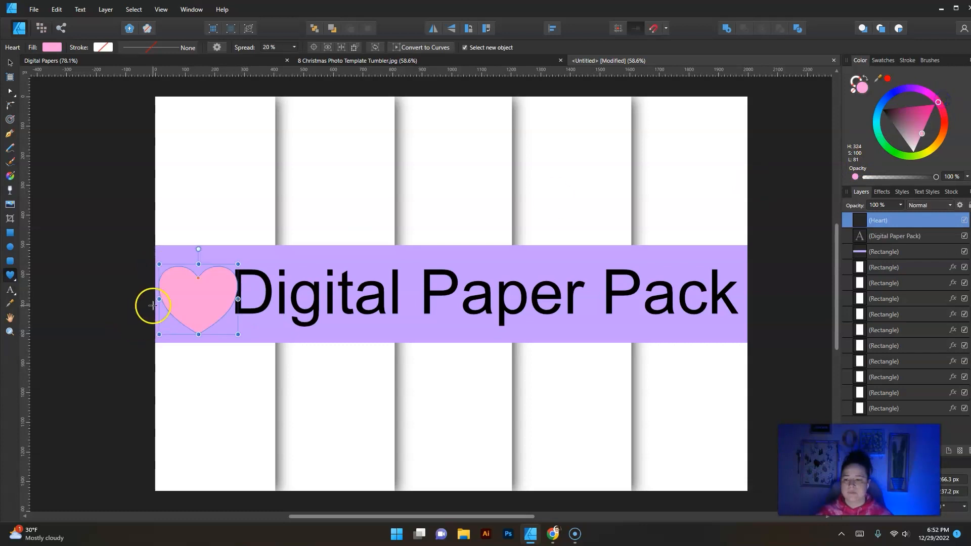
Shrink and tilt the pink heart slightly within the band, and nudge the "Digital Paper Pack" text right to sit beside it.
{"action": "left_click", "coordinate": [10, 64]}
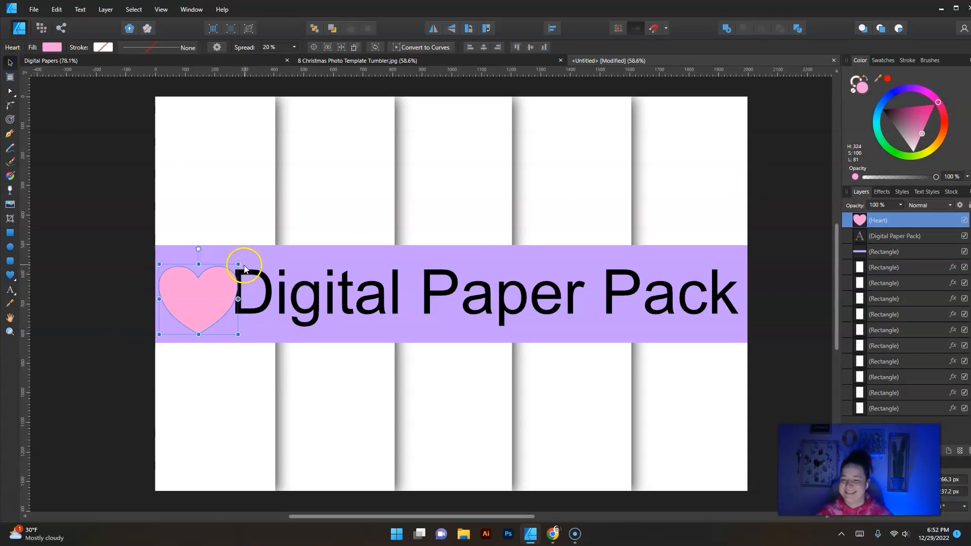
{"action": "left_click_drag", "start_coordinate": [238, 264], "coordinate": [182, 250]}
{"action": "mouse_move", "coordinate": [191, 309]}
{"action": "left_mouse_down"}
{"action": "mouse_move", "coordinate": [201, 299]}
{"action": "mouse_move", "coordinate": [193, 305]}
{"action": "left_mouse_up"}
{"action": "left_click", "coordinate": [424, 290]}
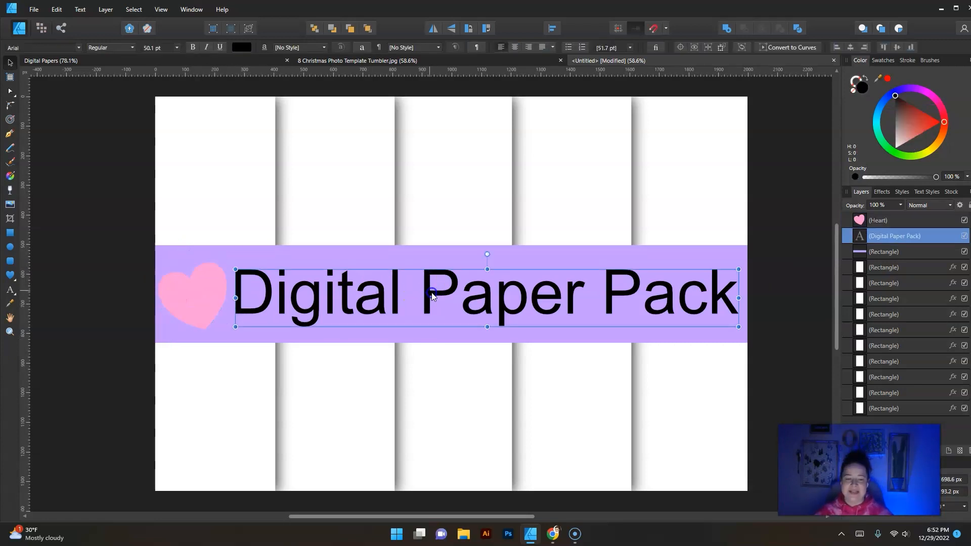
{"action": "left_click_drag", "start_coordinate": [433, 293], "coordinate": [432, 294]}
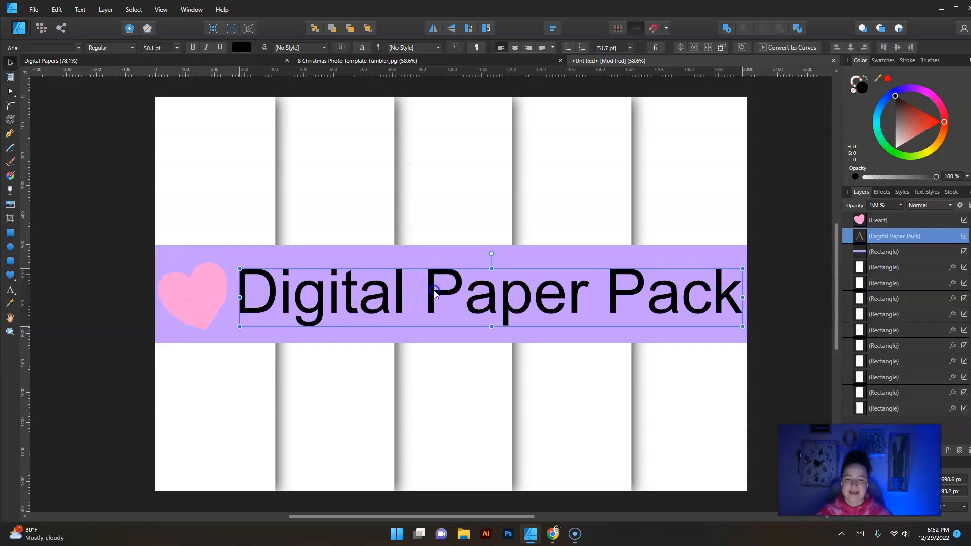
{"action": "left_click", "coordinate": [787, 243]}
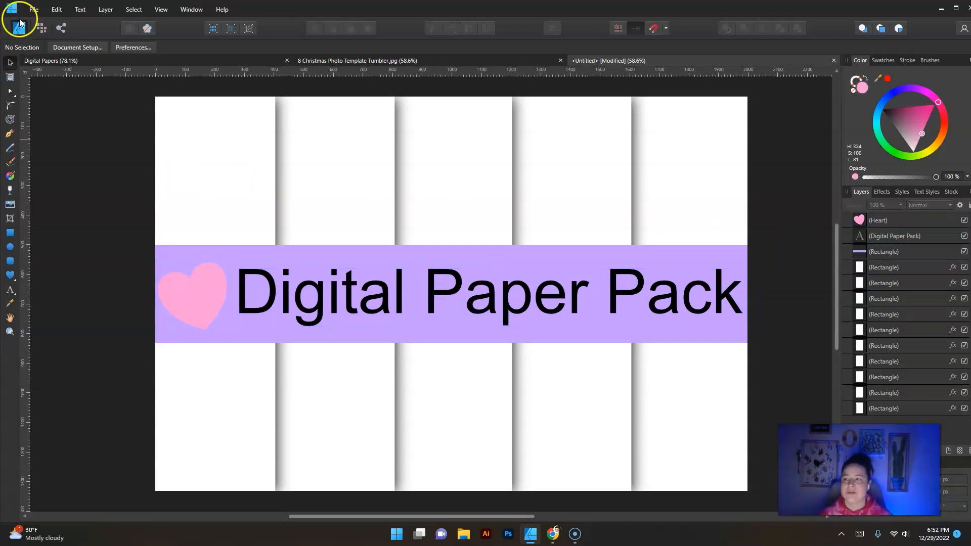
{"action": "left_click", "coordinate": [29, 10]}
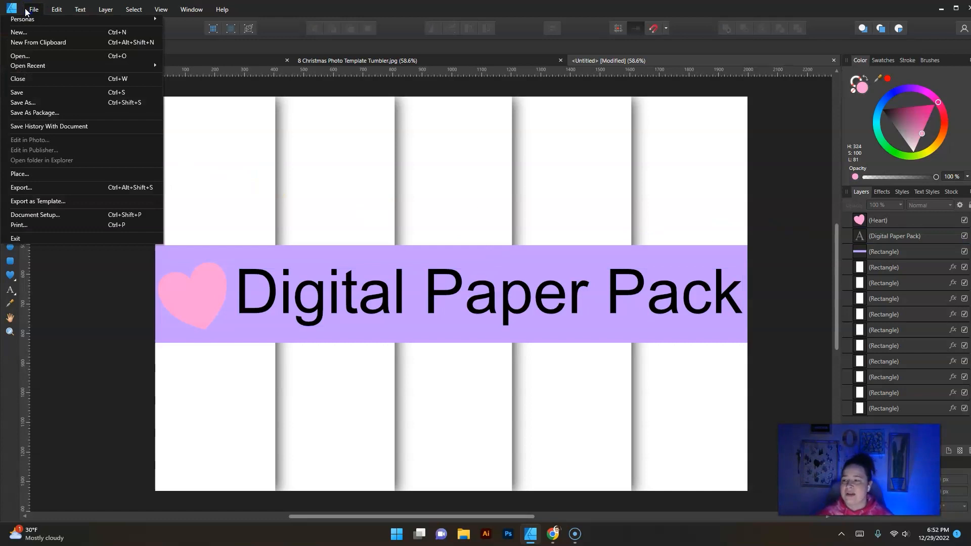
{"action": "left_click", "coordinate": [18, 102]}
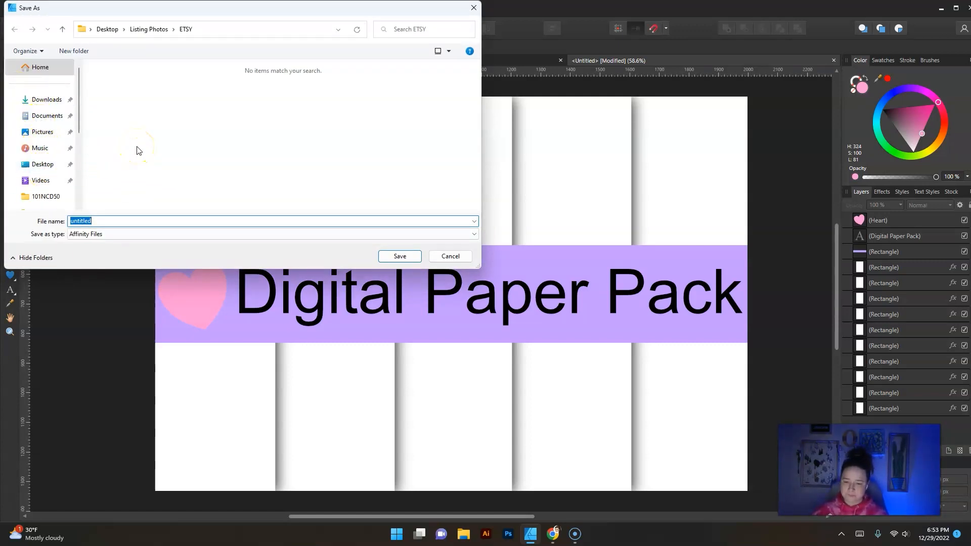
{"action": "type", "text": "Digital Paper Pack Mockup"}
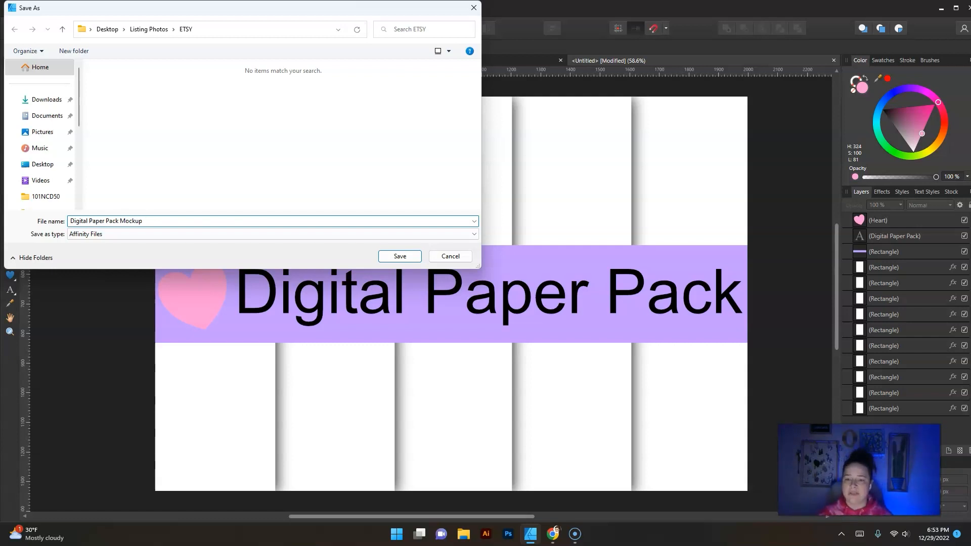
{"action": "left_click", "coordinate": [461, 256]}
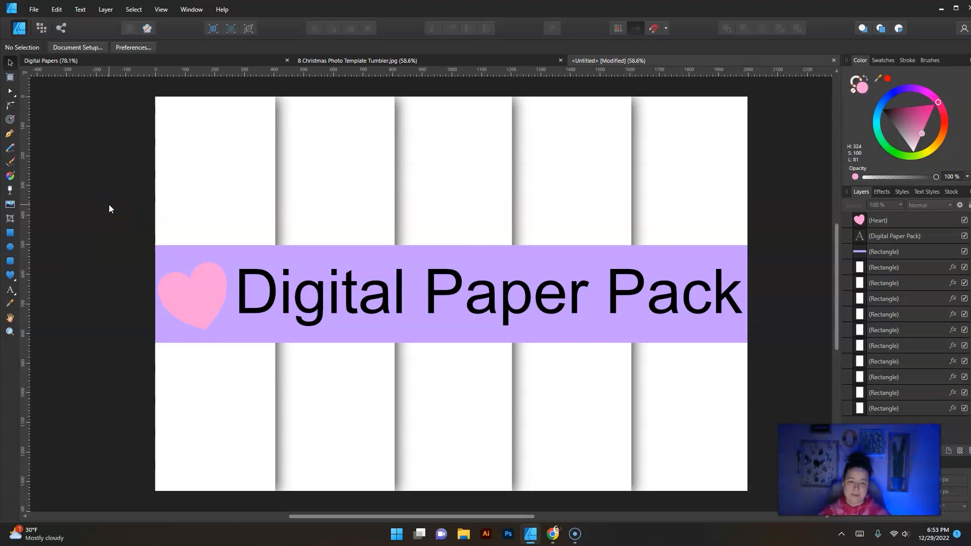
Place the Tumbler Test image from Downloads inside the first rectangle of the upper row and position it to fill the visible area.
{"action": "left_click", "coordinate": [217, 141]}
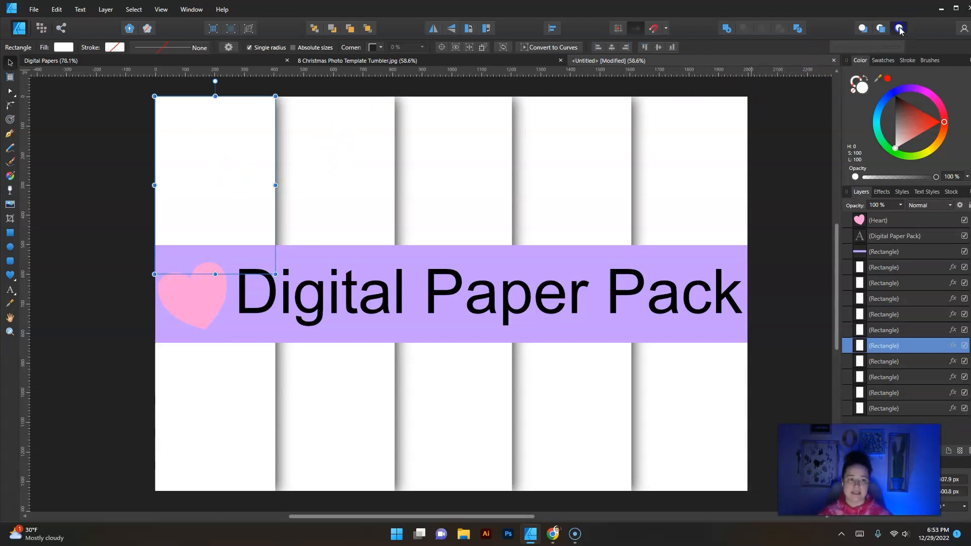
{"action": "left_click", "coordinate": [34, 9]}
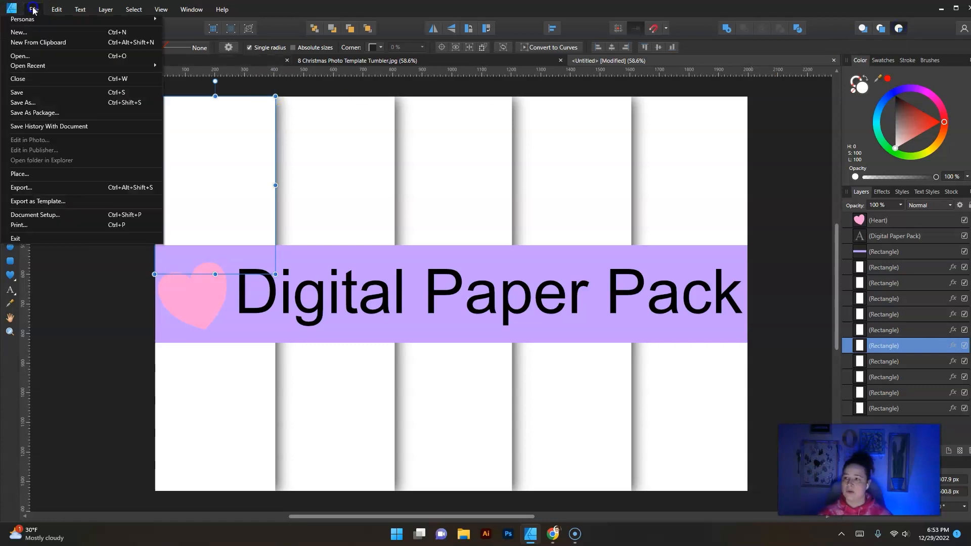
{"action": "left_click", "coordinate": [16, 175]}
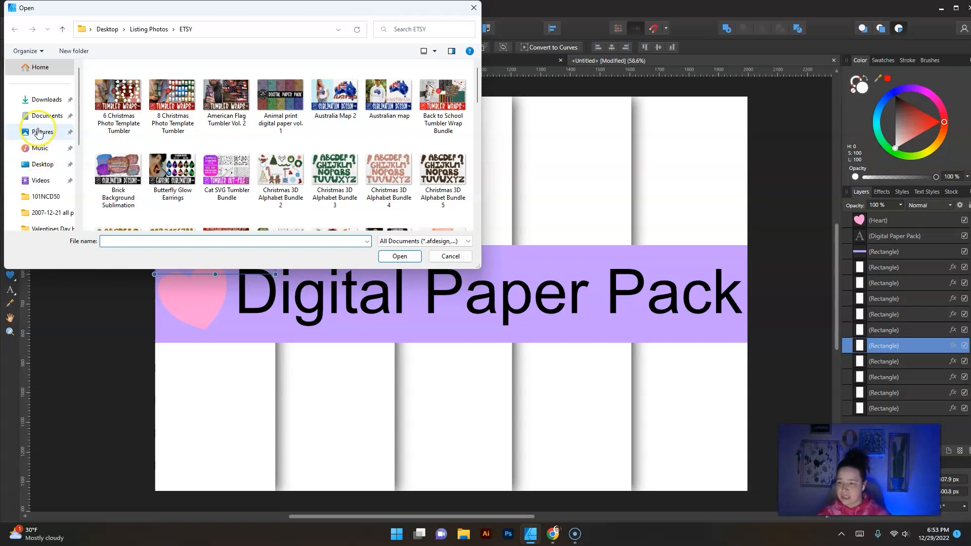
{"action": "left_click", "coordinate": [44, 99]}
{"action": "left_click", "coordinate": [114, 217]}
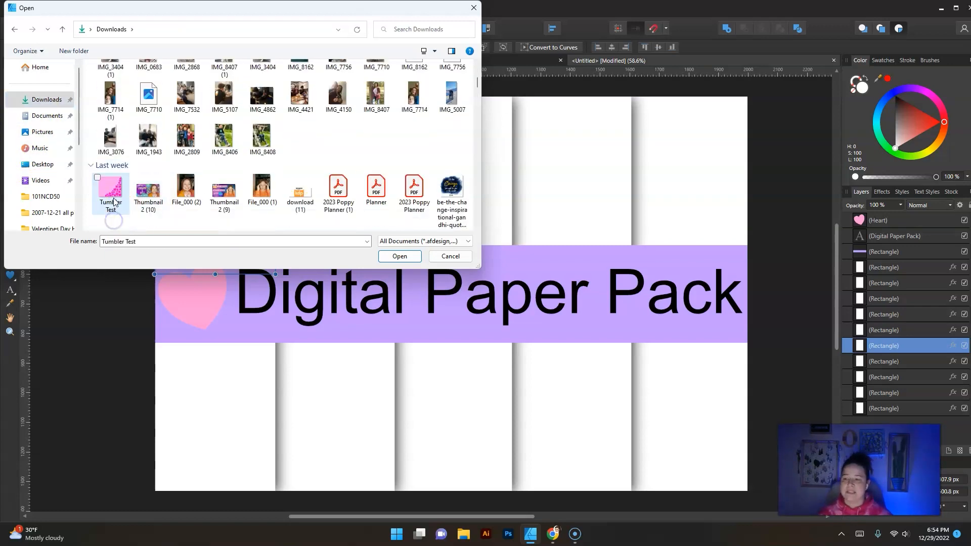
{"action": "double_click", "coordinate": [112, 216]}
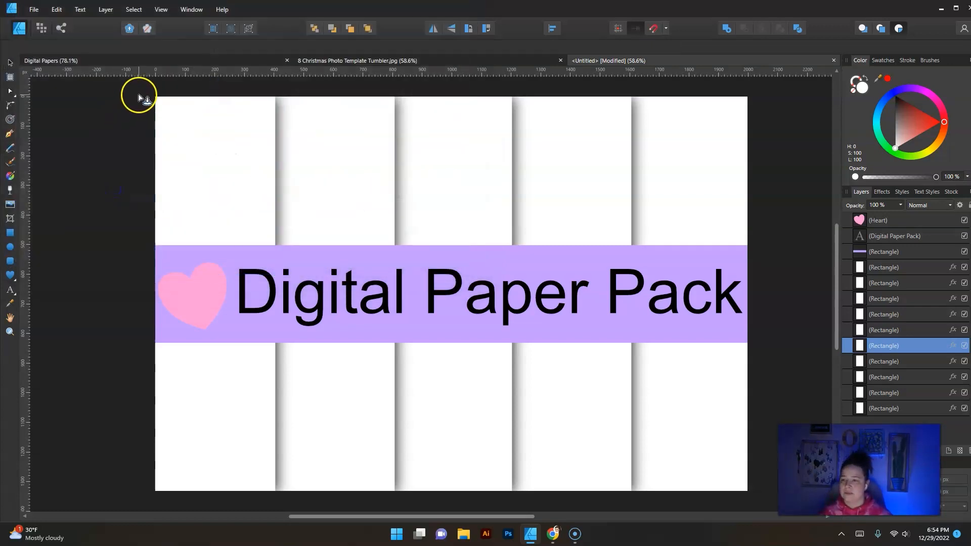
{"action": "left_click_drag", "start_coordinate": [138, 95], "coordinate": [286, 286]}
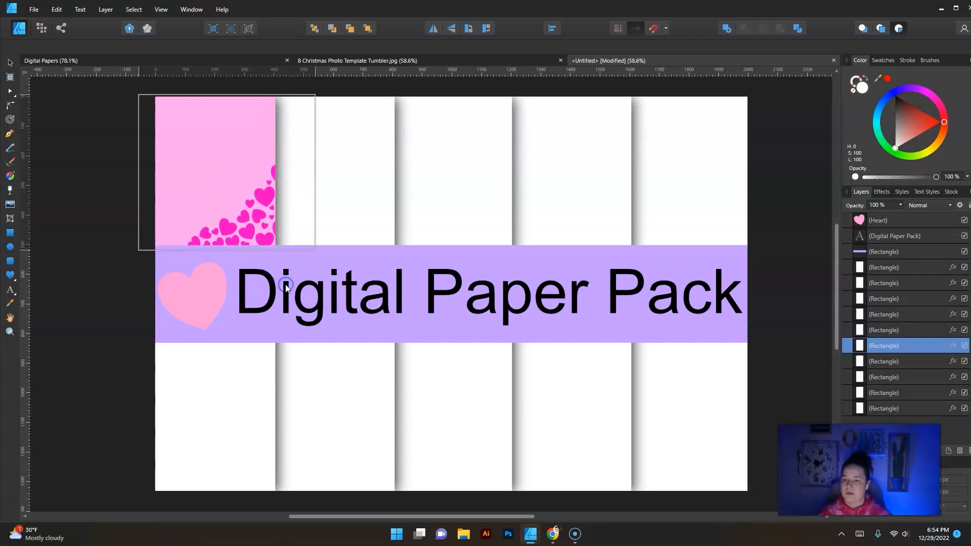
{"action": "left_click_drag", "start_coordinate": [284, 173], "coordinate": [260, 167]}
{"action": "left_click", "coordinate": [72, 327]}
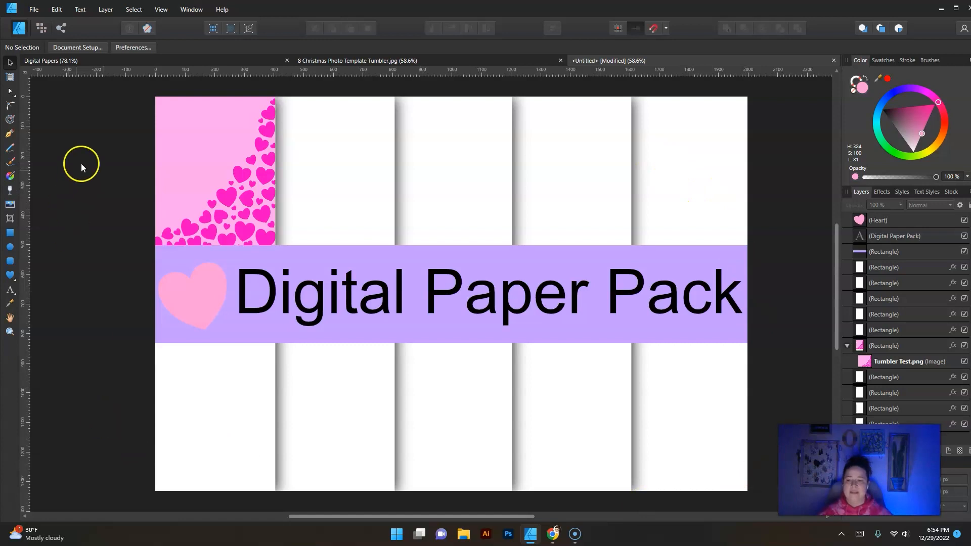
{"action": "left_click", "coordinate": [34, 10]}
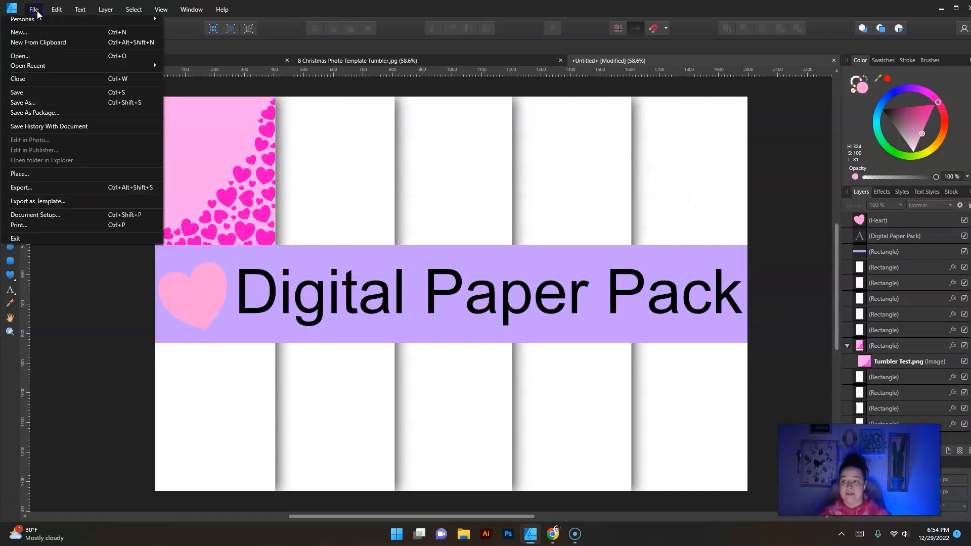
{"action": "left_click", "coordinate": [27, 187]}
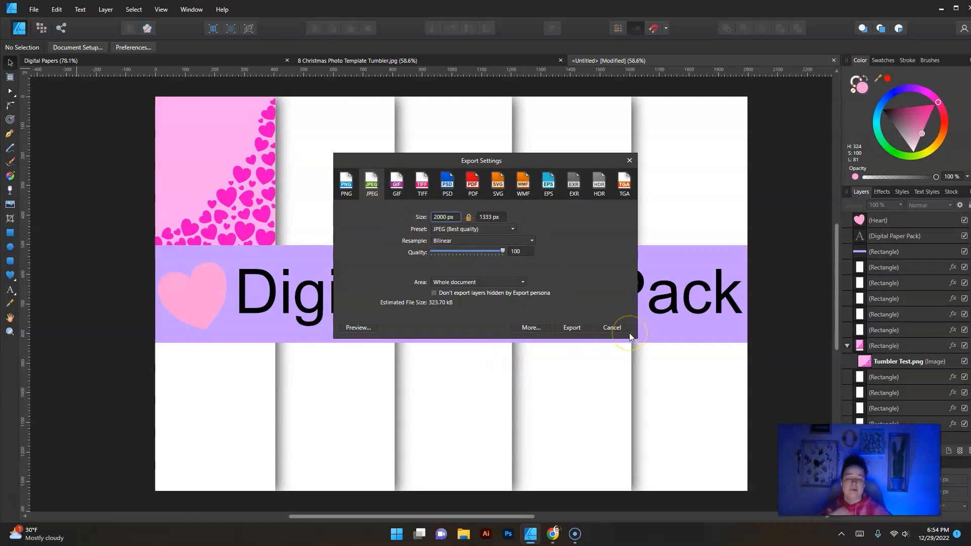
{"action": "left_click", "coordinate": [612, 327]}
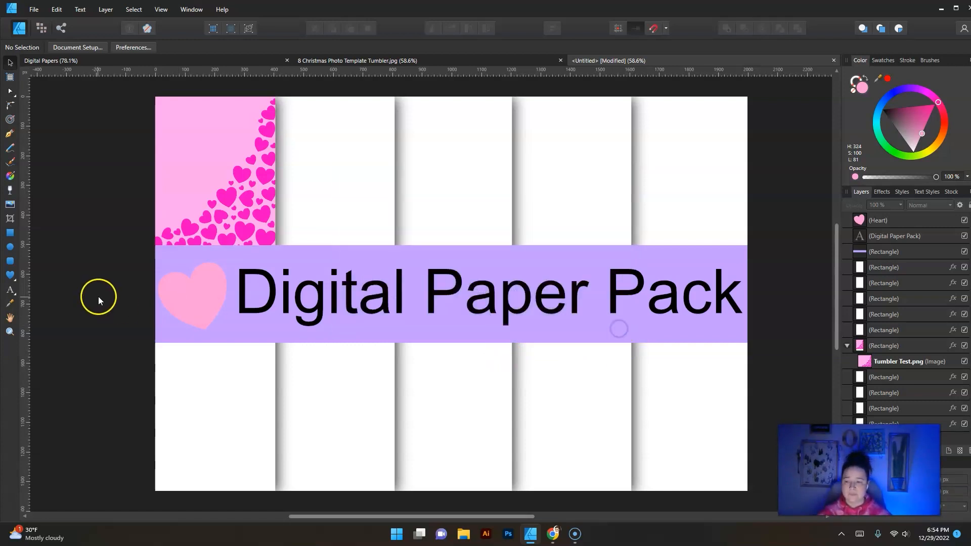
{"action": "left_click", "coordinate": [34, 9]}
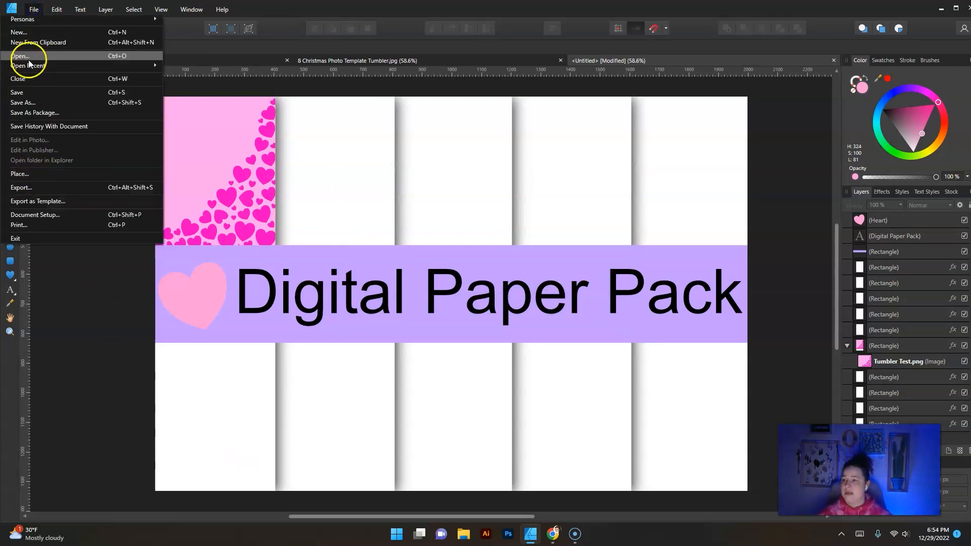
{"action": "left_click", "coordinate": [60, 320]}
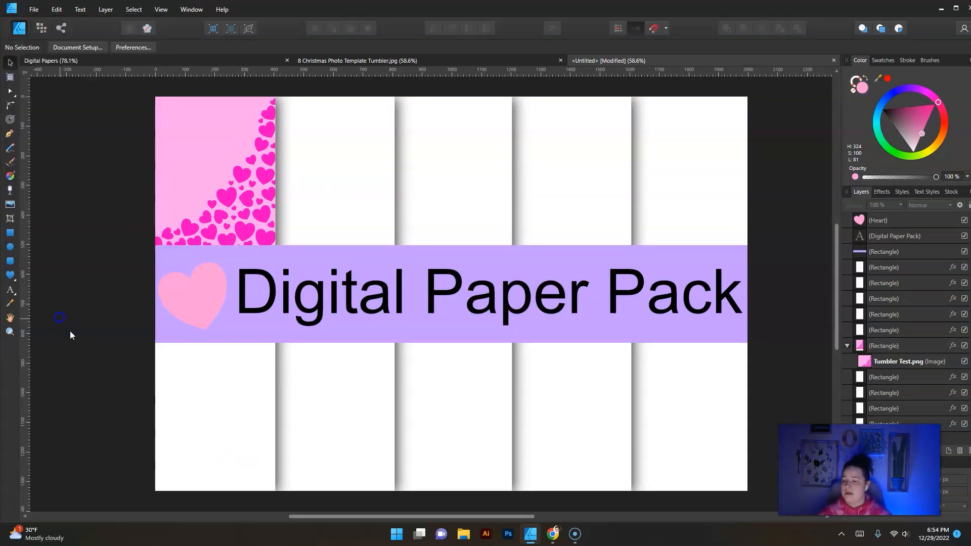
Look through the Listing Photos folder and its Affinity template subfolder in File Explorer, and return to the Desktop folder.
{"action": "double_click", "coordinate": [495, 296]}
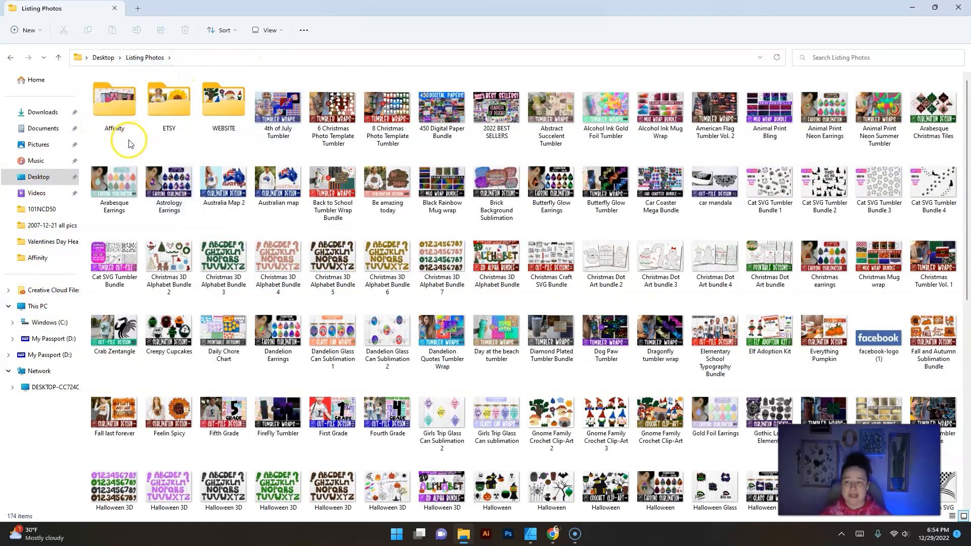
{"action": "double_click", "coordinate": [113, 114]}
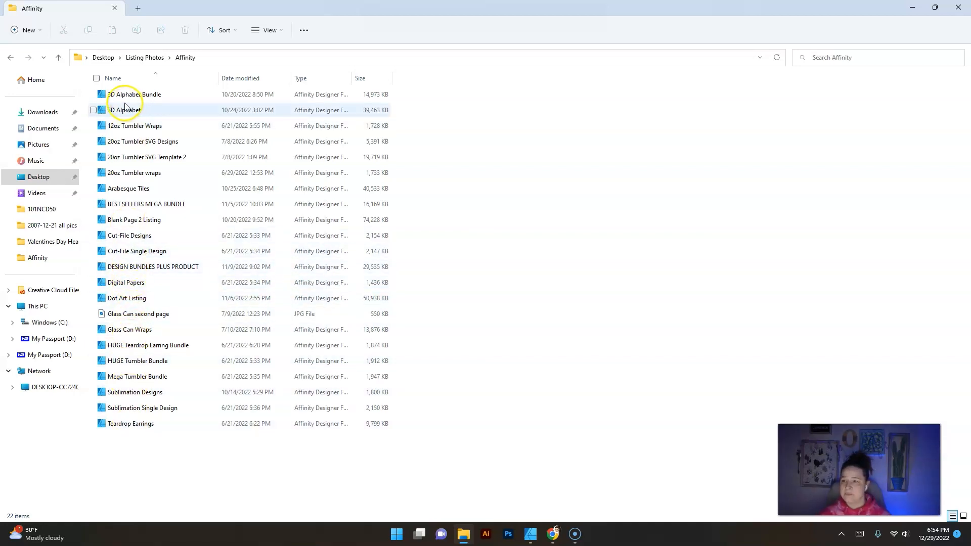
{"action": "left_click", "coordinate": [11, 58]}
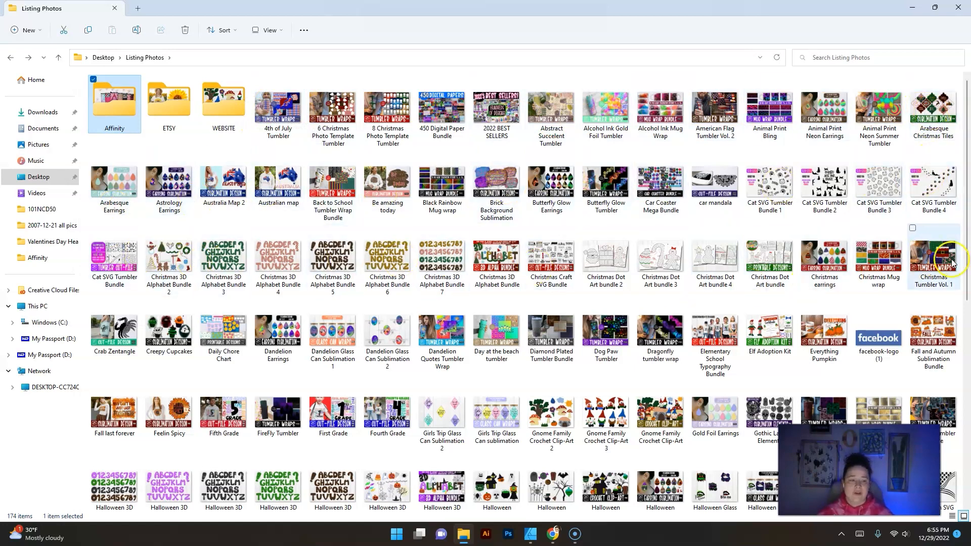
{"action": "scroll", "coordinate": [319, 287], "scroll_direction": "down", "scroll_amount": 5}
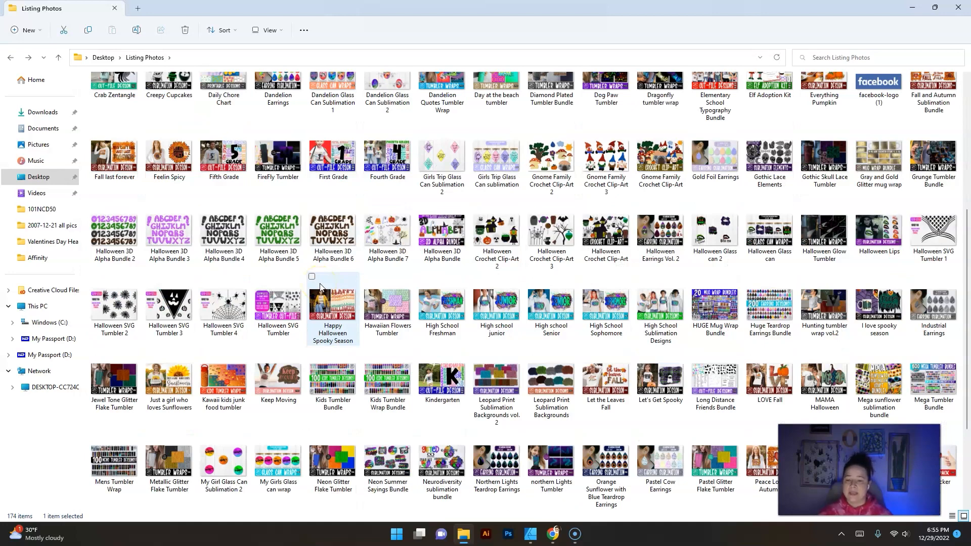
{"action": "scroll", "coordinate": [320, 288], "scroll_direction": "up", "scroll_amount": 5}
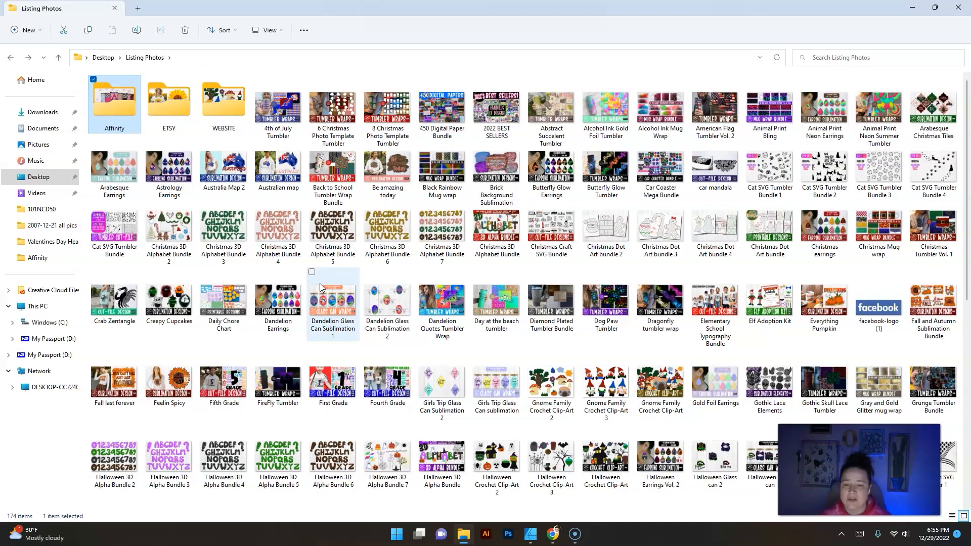
{"action": "left_click", "coordinate": [39, 177]}
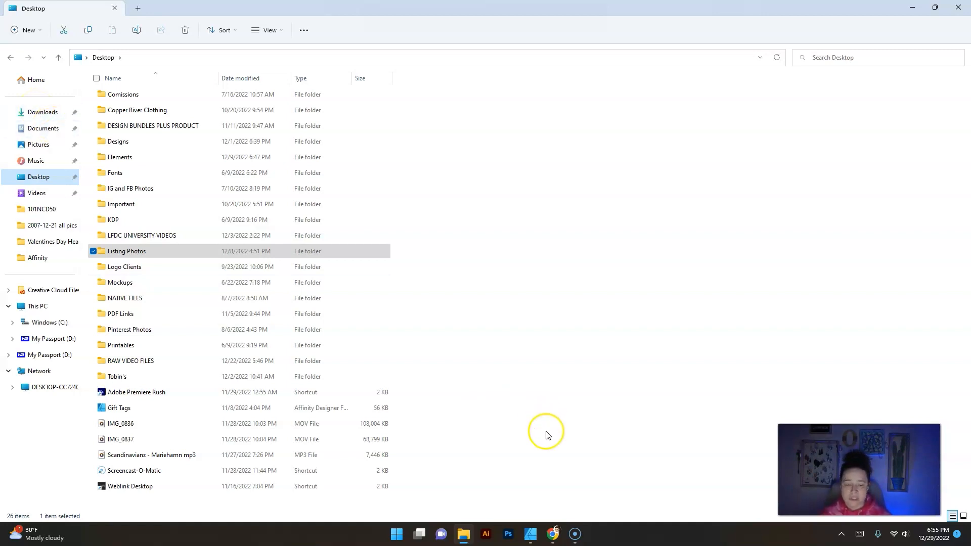
Switch back to Affinity Designer and open the recovery version of 20oz Tumbler wraps from the Affinity folder in Listing Photos.
{"action": "left_click", "coordinate": [531, 534]}
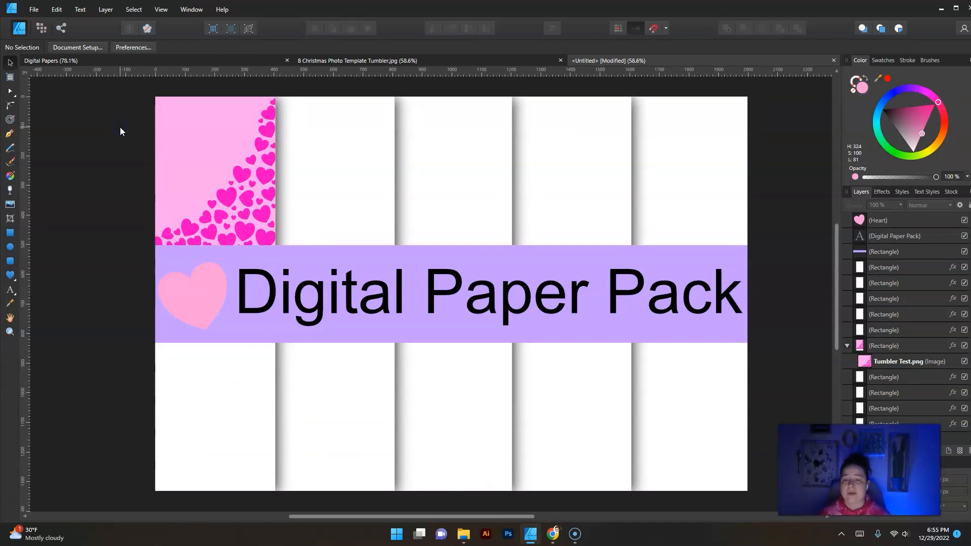
{"action": "key", "text": "ctrl+o"}
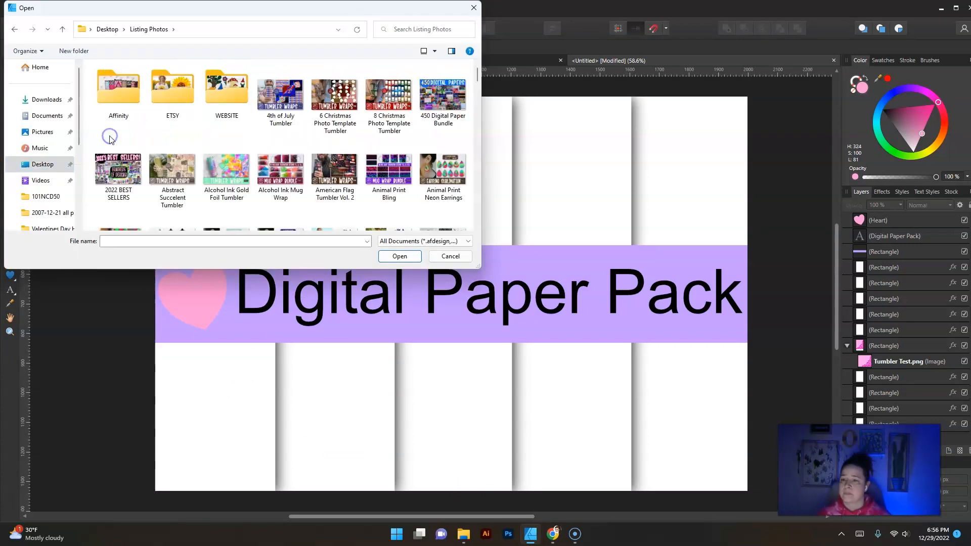
{"action": "double_click", "coordinate": [113, 90]}
{"action": "left_click", "coordinate": [146, 82]}
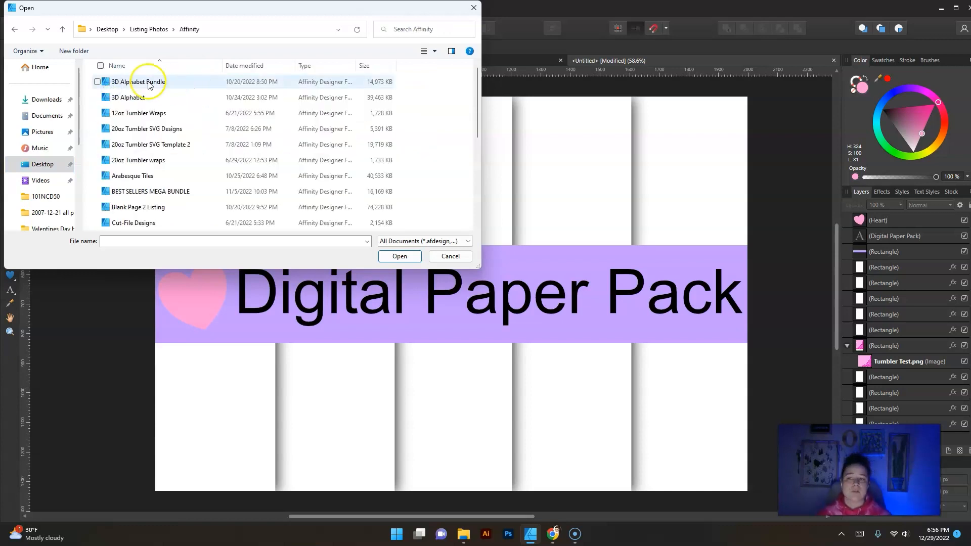
{"action": "double_click", "coordinate": [160, 160]}
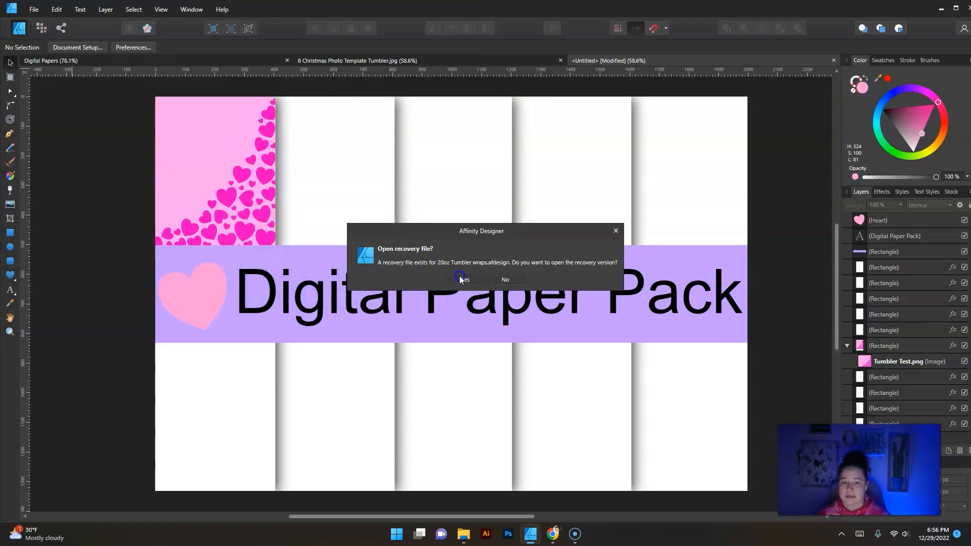
{"action": "left_click", "coordinate": [461, 278]}
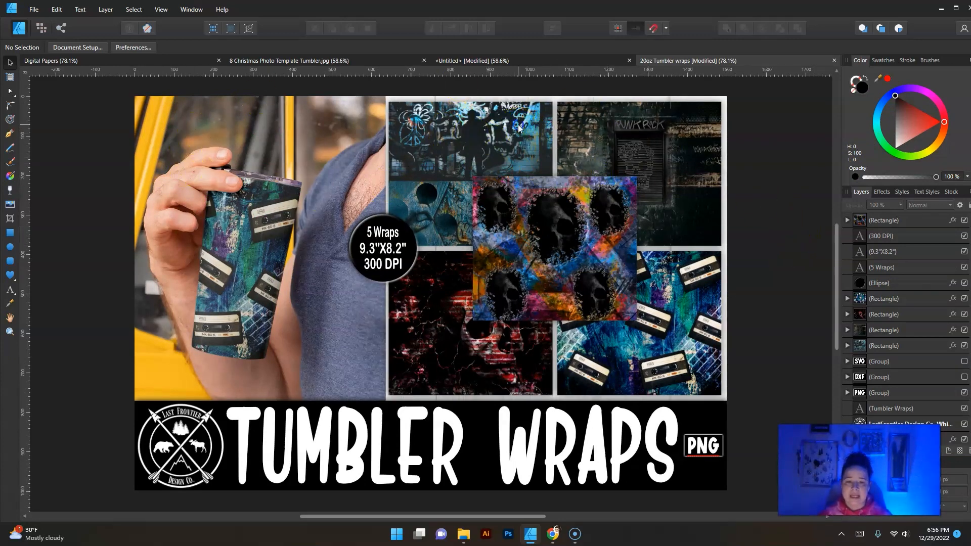
Delete the five grunge wrap images from their rectangles and the mockup photo of the man holding the tumbler.
{"action": "double_click", "coordinate": [493, 128]}
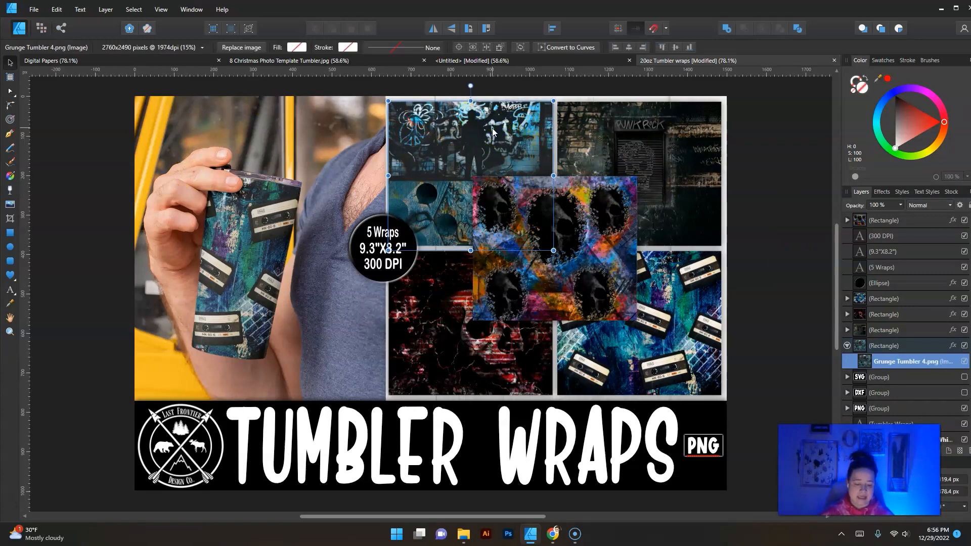
{"action": "key", "text": "Delete"}
{"action": "double_click", "coordinate": [635, 126]}
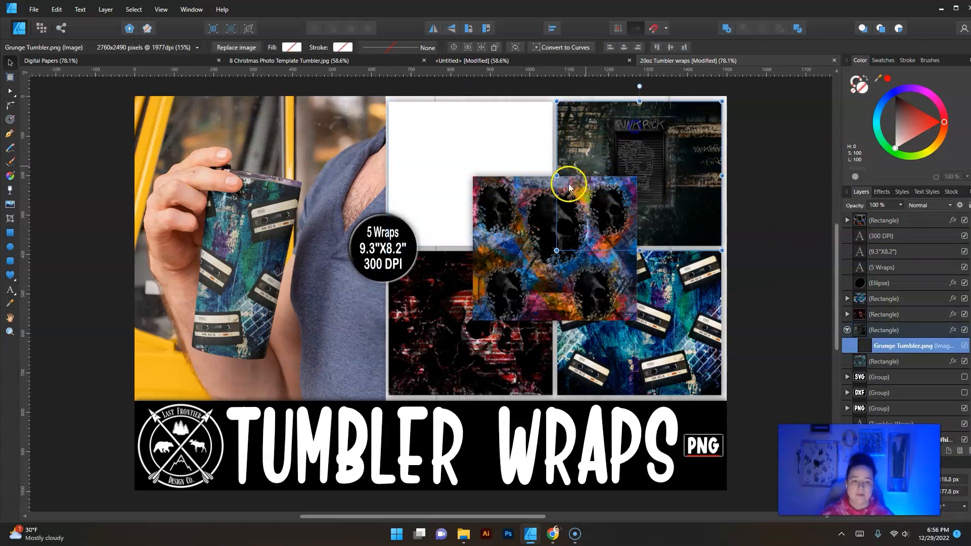
{"action": "key", "text": "Delete"}
{"action": "double_click", "coordinate": [532, 190]}
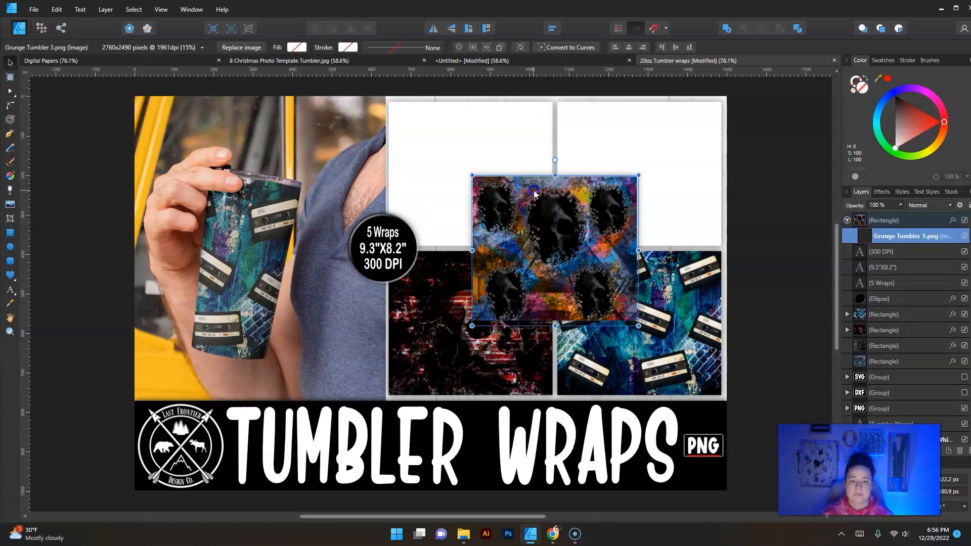
{"action": "key", "text": "Delete"}
{"action": "double_click", "coordinate": [664, 331]}
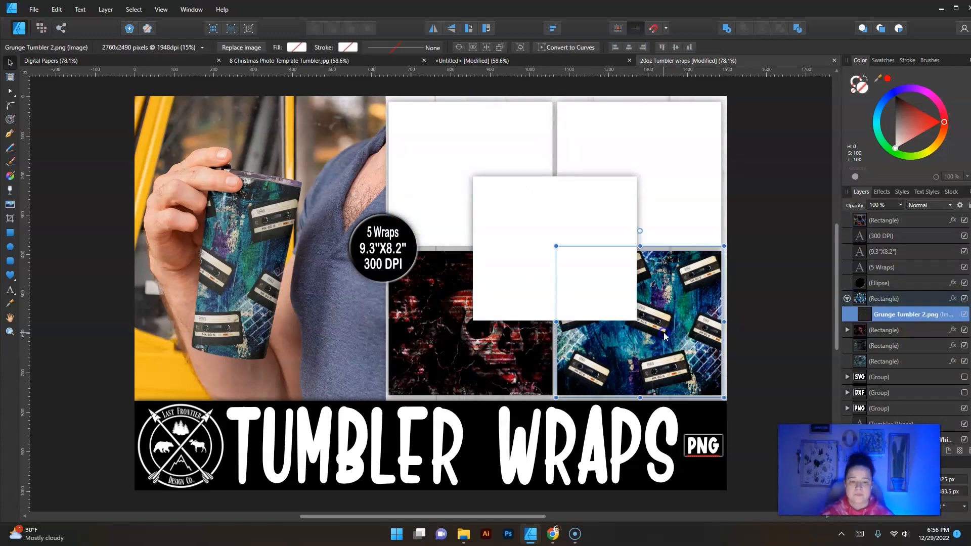
{"action": "key", "text": "Delete"}
{"action": "double_click", "coordinate": [441, 368]}
{"action": "key", "text": "Delete"}
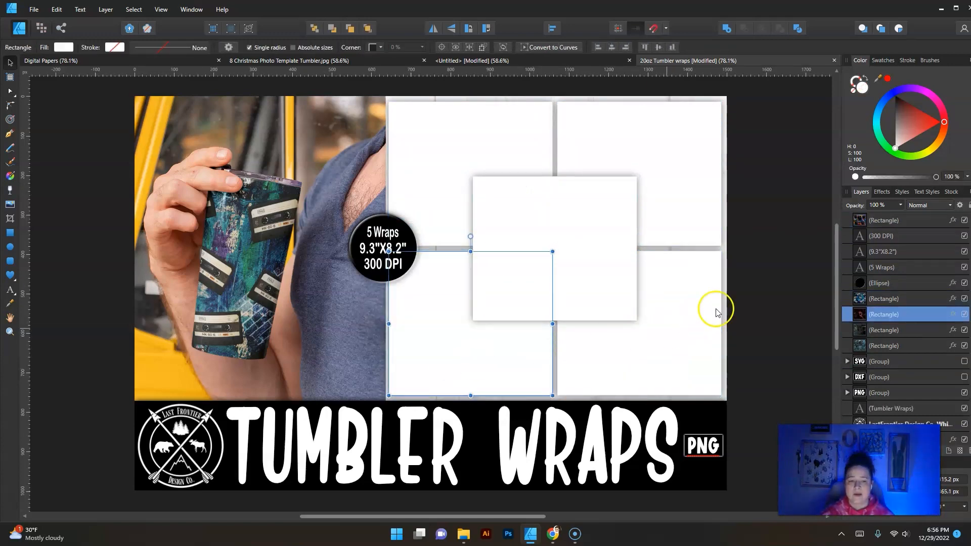
{"action": "left_click", "coordinate": [210, 164]}
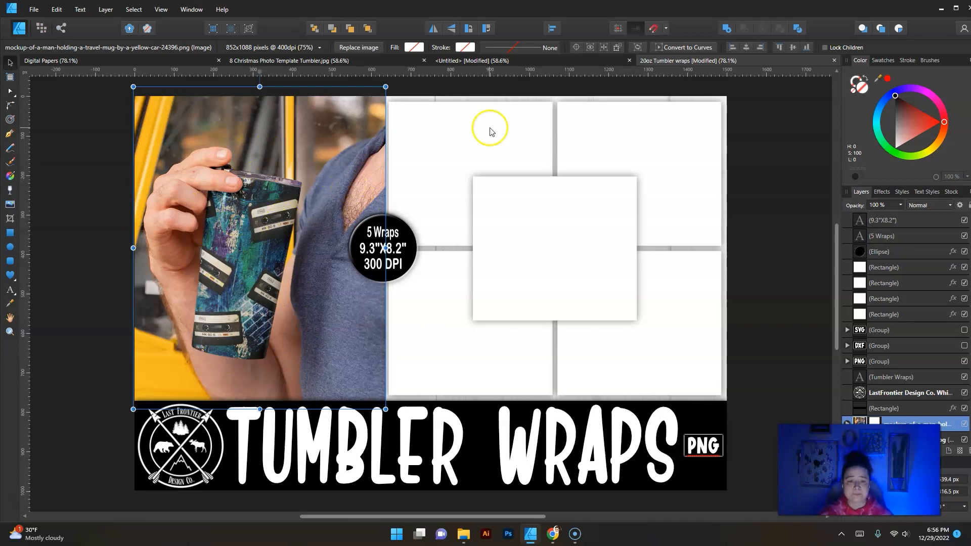
{"action": "key", "text": "Delete"}
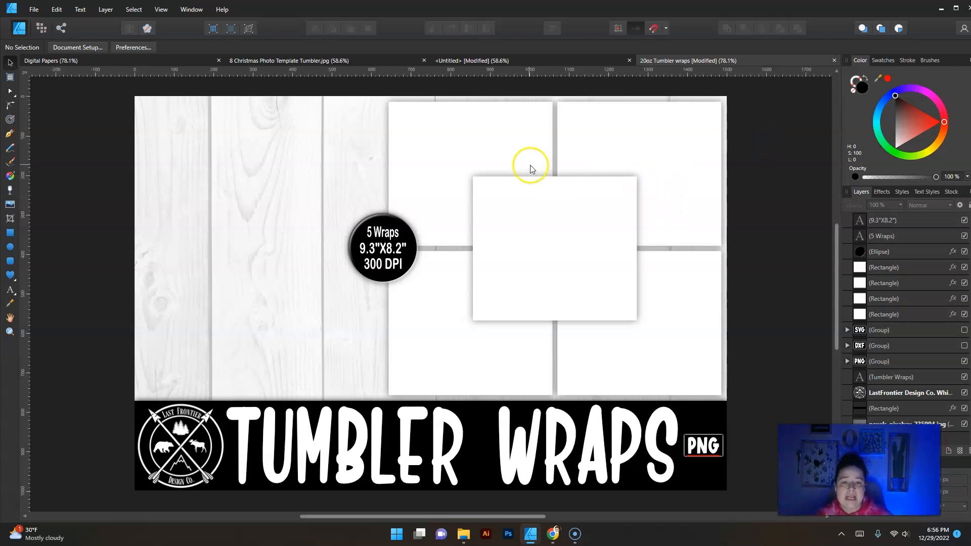
Place the Tumbler Test image inside the upper-left rectangle as a trial and delete it again.
{"action": "left_click", "coordinate": [495, 115]}
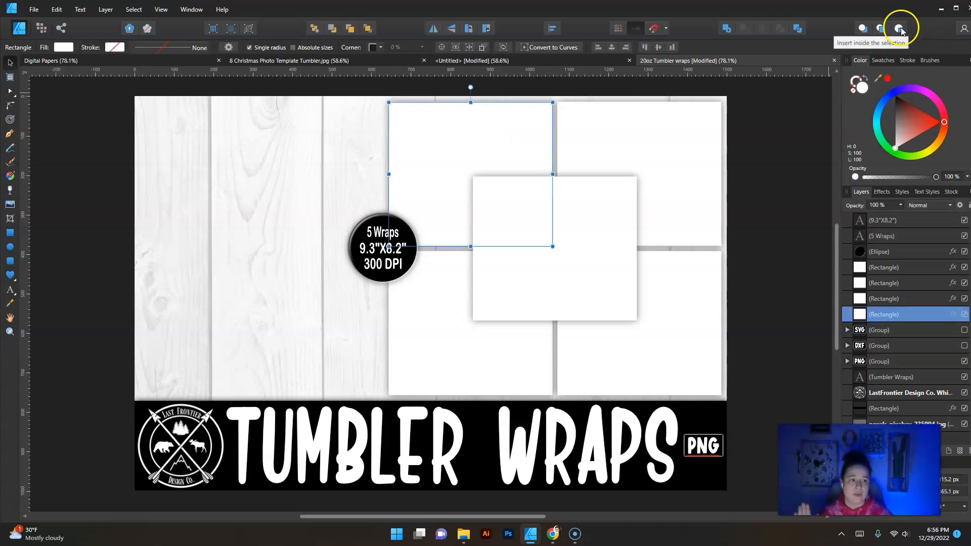
{"action": "left_click", "coordinate": [34, 10]}
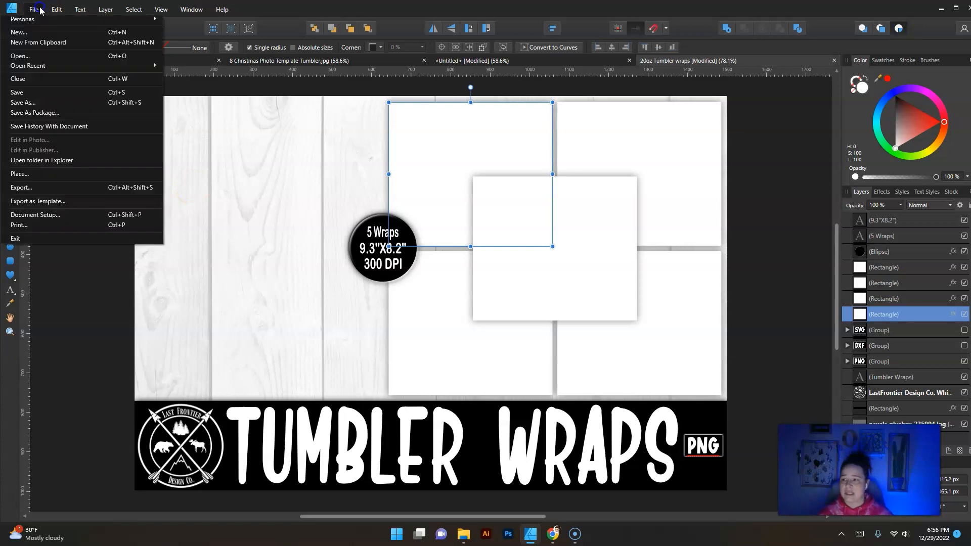
{"action": "left_click", "coordinate": [35, 174]}
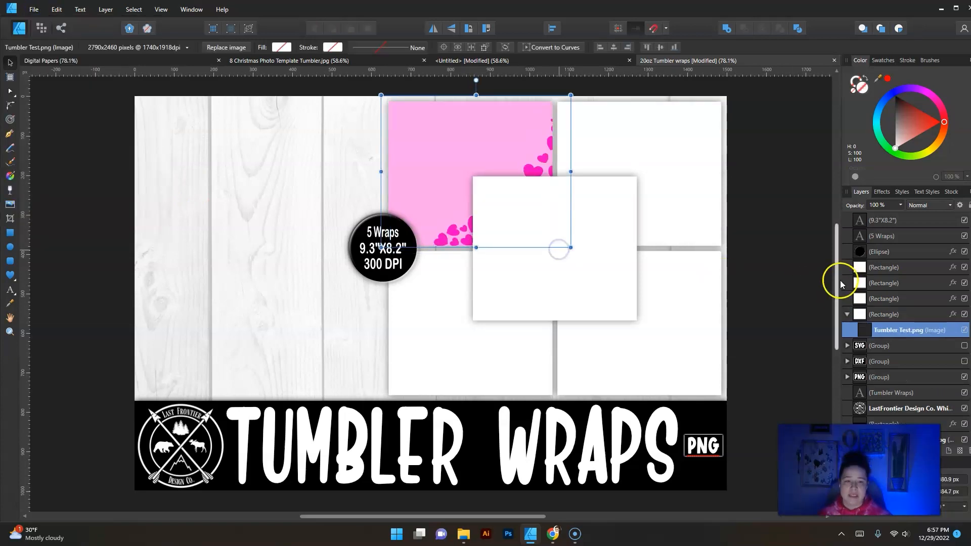
{"action": "left_click", "coordinate": [785, 267]}
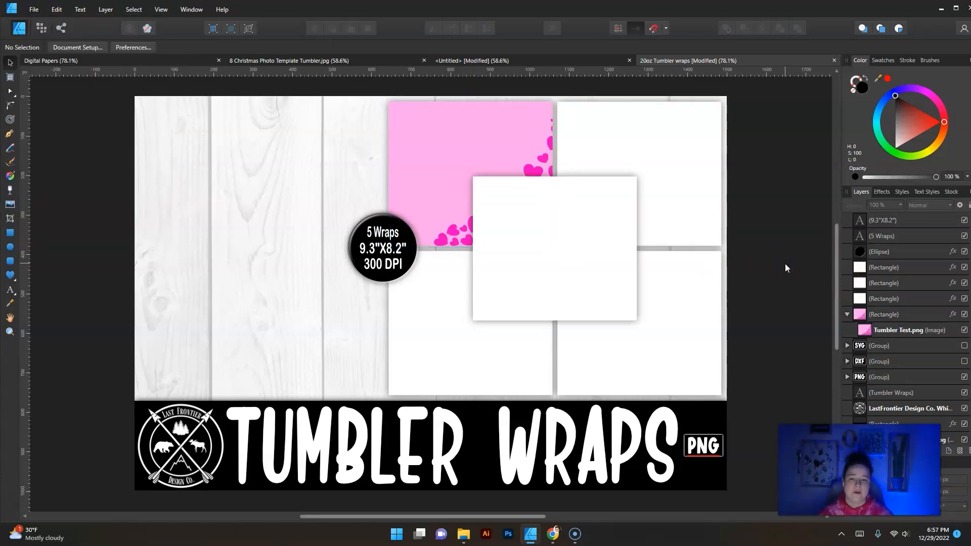
{"action": "left_click", "coordinate": [448, 148]}
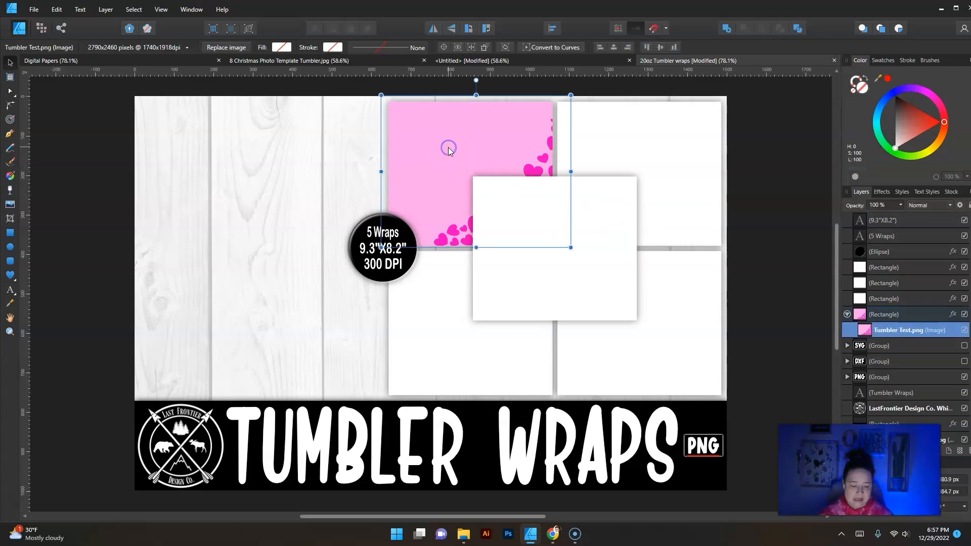
{"action": "key", "text": "Delete"}
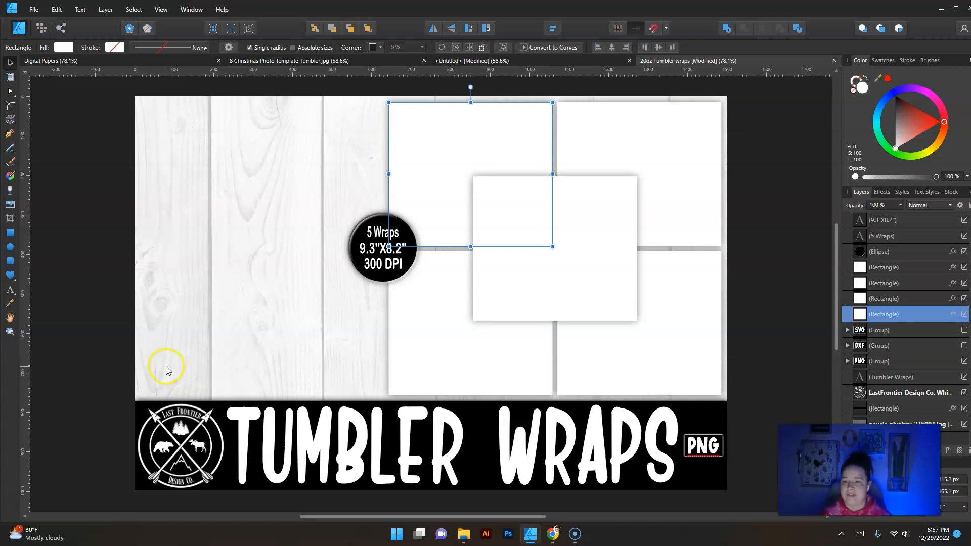
Open the Glass Can Wraps template from the Affinity folder in Listing Photos.
{"action": "left_click", "coordinate": [34, 9]}
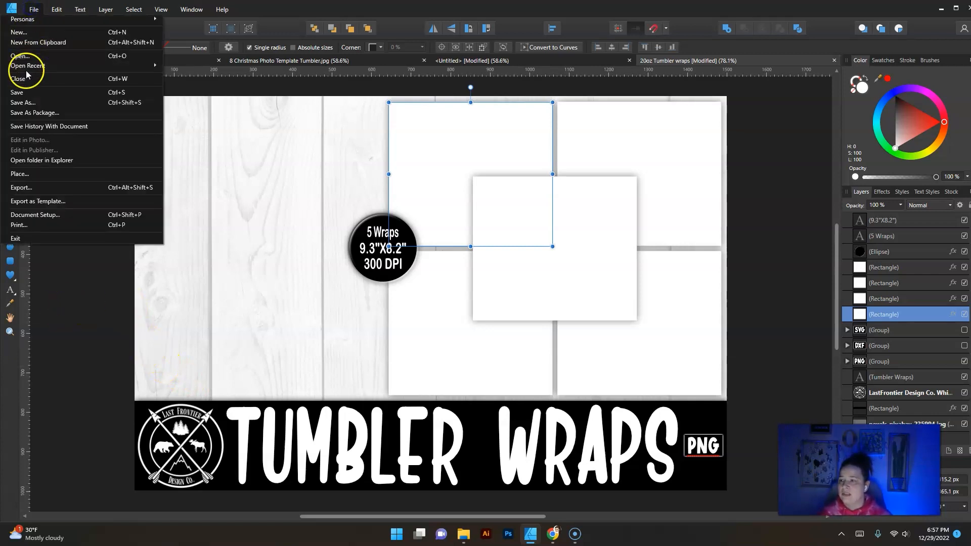
{"action": "left_click", "coordinate": [25, 55]}
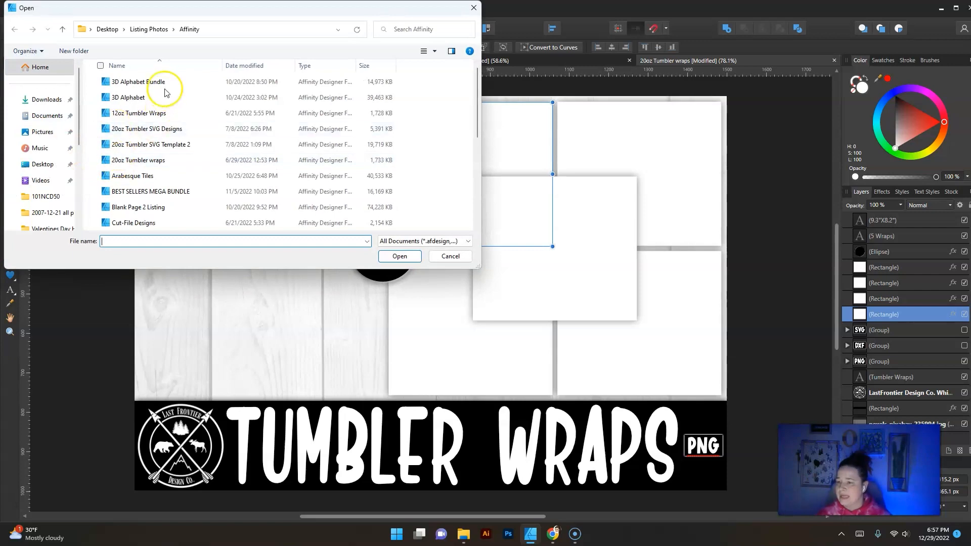
{"action": "scroll", "coordinate": [157, 116], "scroll_direction": "down", "scroll_amount": 3}
{"action": "double_click", "coordinate": [139, 131]}
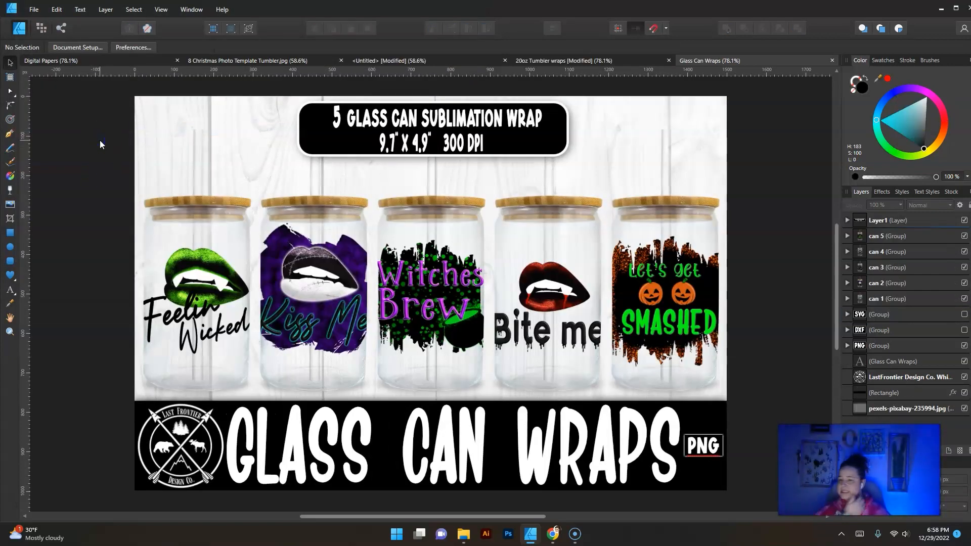
Delete the embedded "Witches Brew" design from the middle glass can and clear the selection.
{"action": "left_click", "coordinate": [196, 301]}
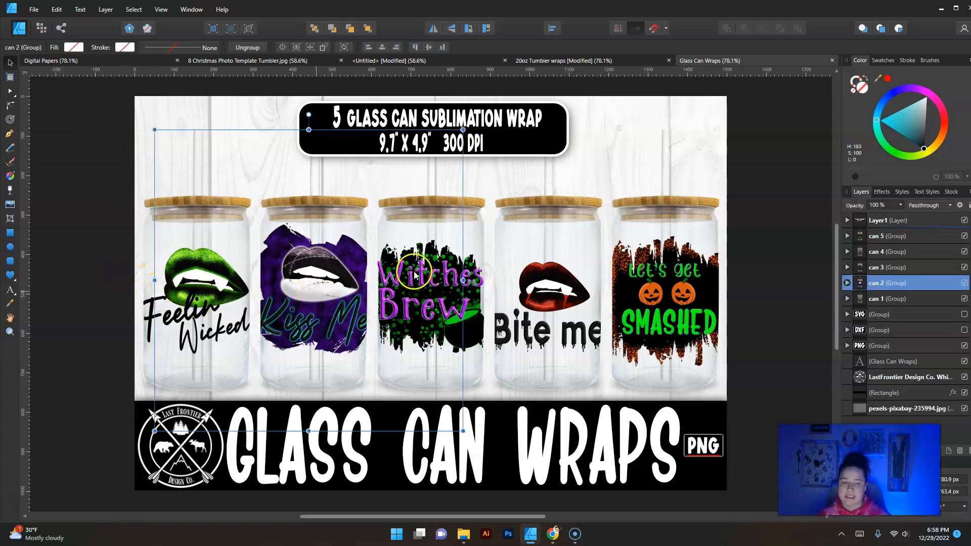
{"action": "left_click", "coordinate": [847, 283]}
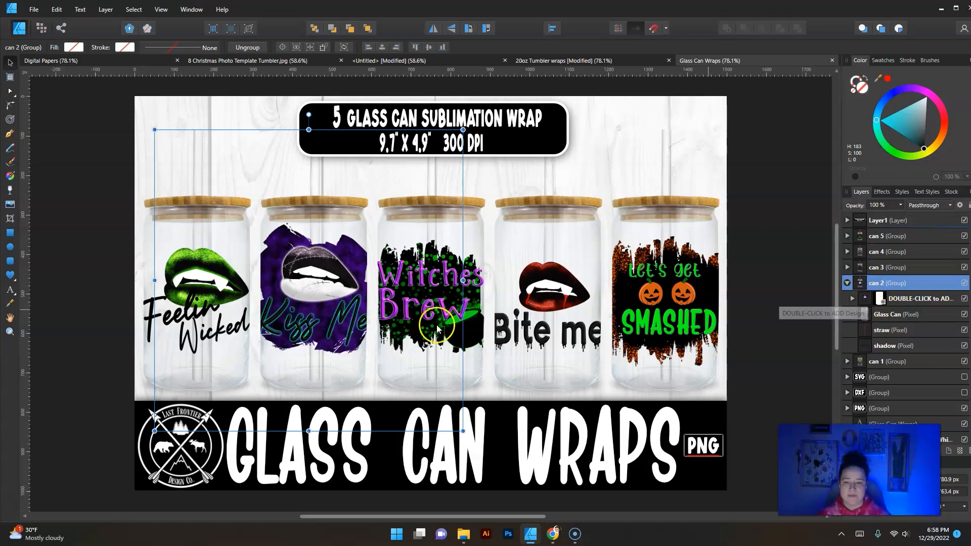
{"action": "double_click", "coordinate": [312, 305]}
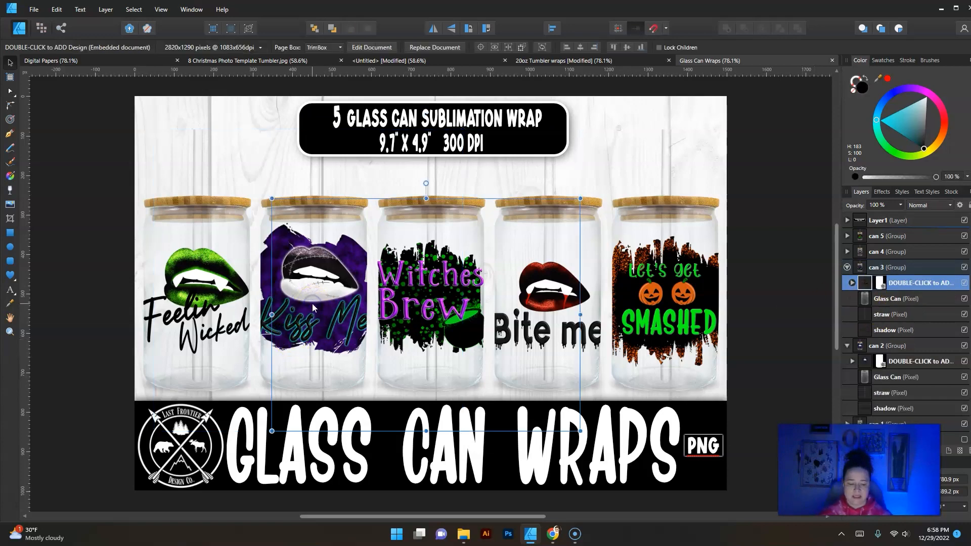
{"action": "key", "text": "Delete"}
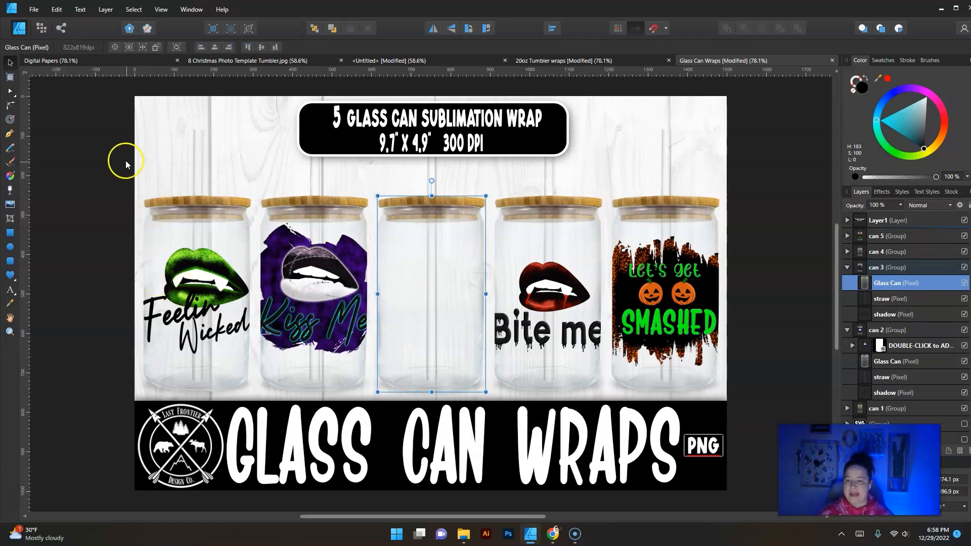
{"action": "left_click", "coordinate": [103, 142]}
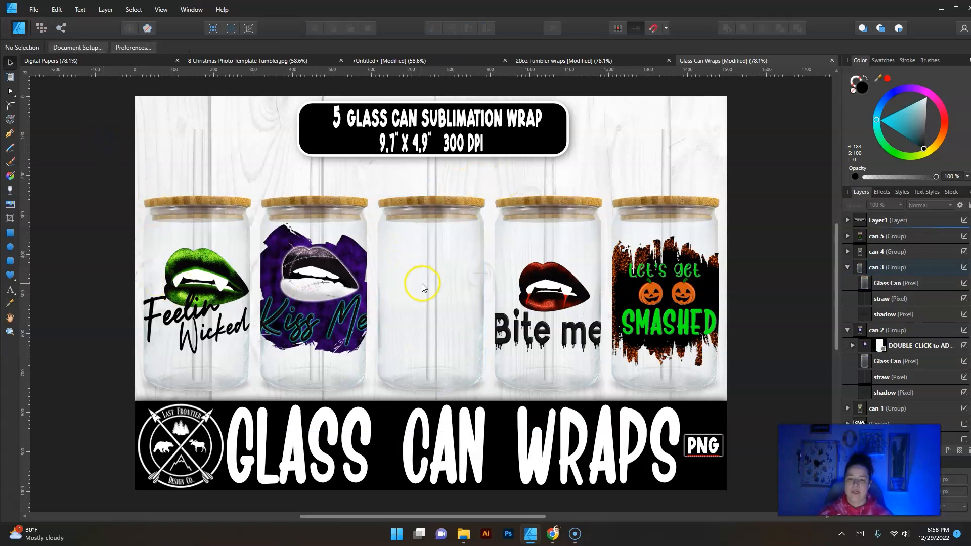
Delete the embedded "Let's Get Smashed" and "Bite me" designs from the can 5 and can 4 groups.
{"action": "double_click", "coordinate": [539, 292]}
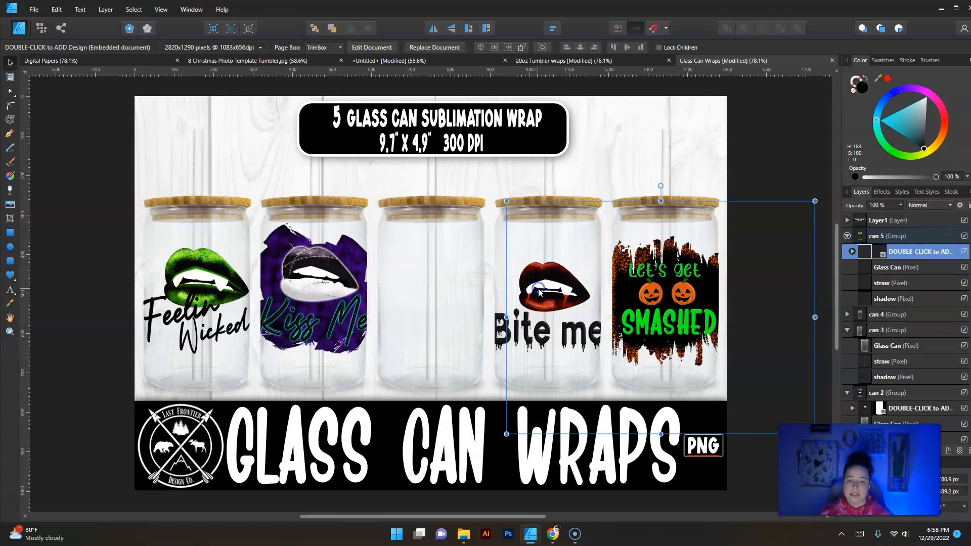
{"action": "key", "text": "Delete"}
{"action": "left_click", "coordinate": [539, 292]}
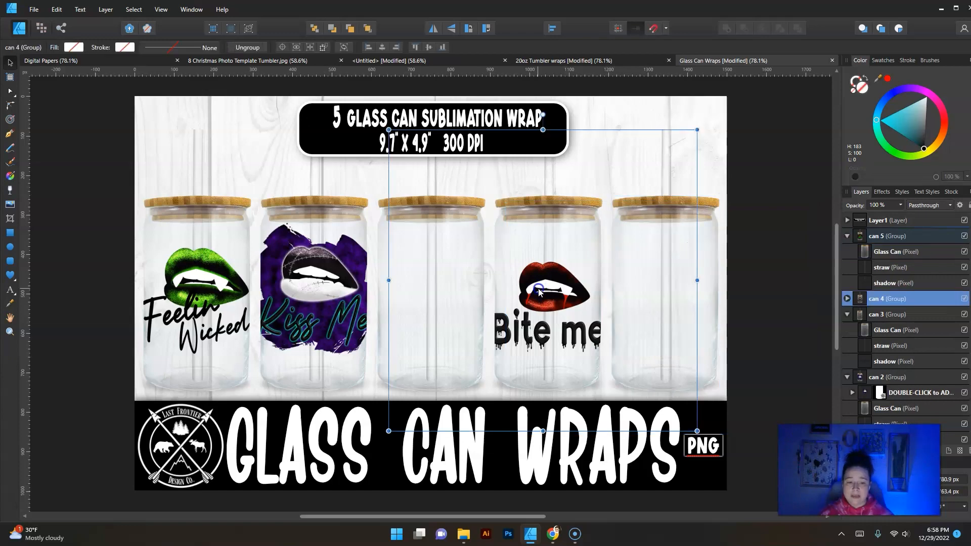
{"action": "double_click", "coordinate": [539, 292]}
{"action": "key", "text": "Delete"}
Delete the embedded "Kiss Me" and "Feelin Wicked" designs from the first two glass cans and deselect everything.
{"action": "left_click", "coordinate": [312, 297]}
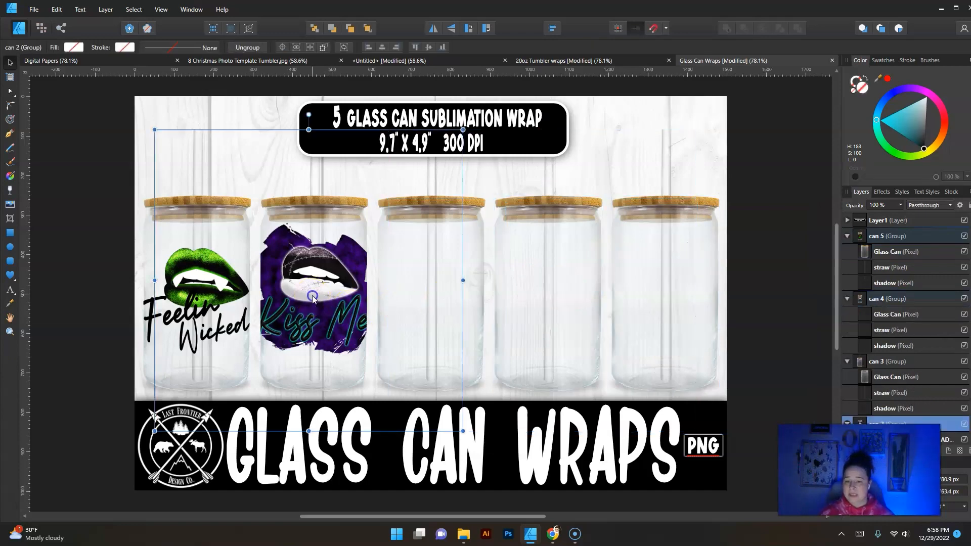
{"action": "double_click", "coordinate": [312, 297]}
{"action": "key", "text": "Delete"}
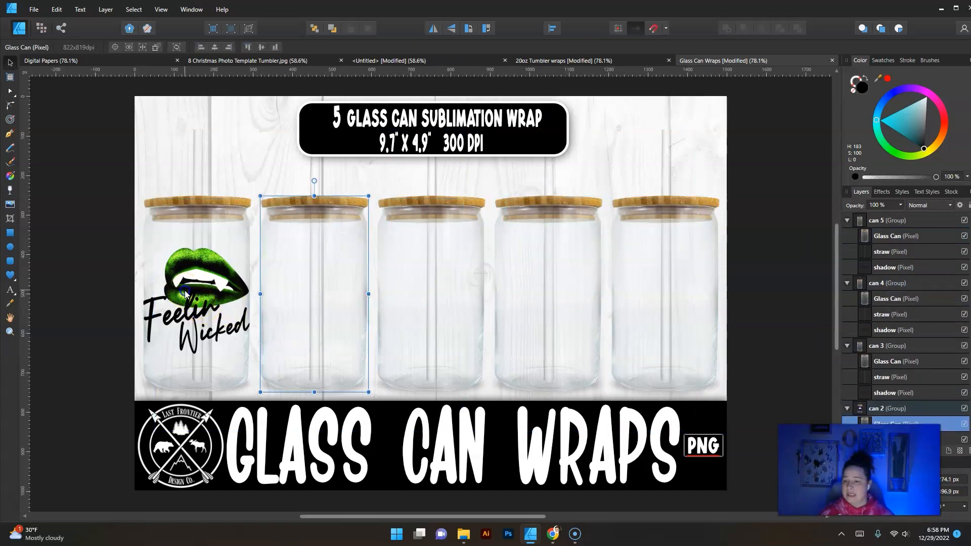
{"action": "double_click", "coordinate": [186, 293]}
{"action": "key", "text": "Delete"}
{"action": "left_click", "coordinate": [109, 139]}
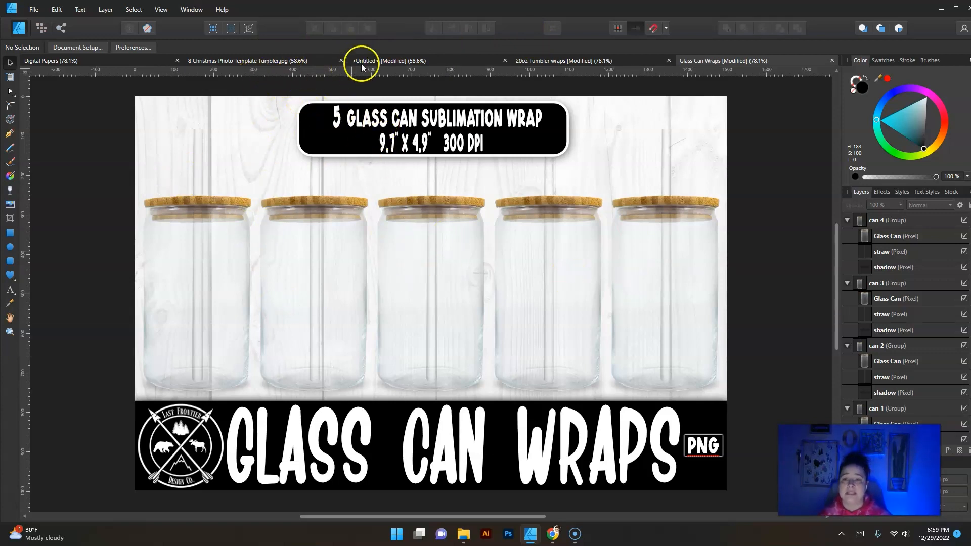
Review the untitled Digital Paper Pack and 20oz Tumbler wraps documents, and return to Glass Can Wraps.
{"action": "left_click", "coordinate": [384, 59]}
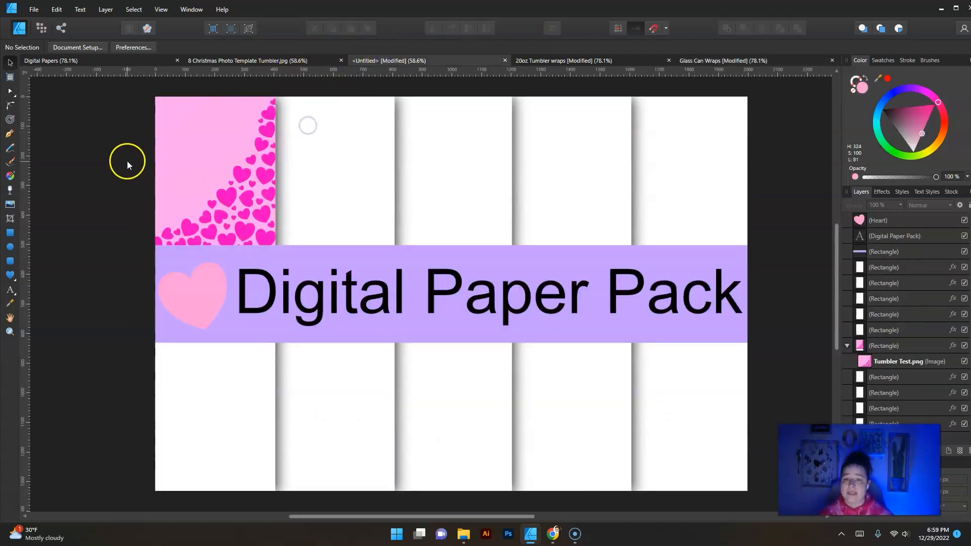
{"action": "left_click", "coordinate": [551, 62]}
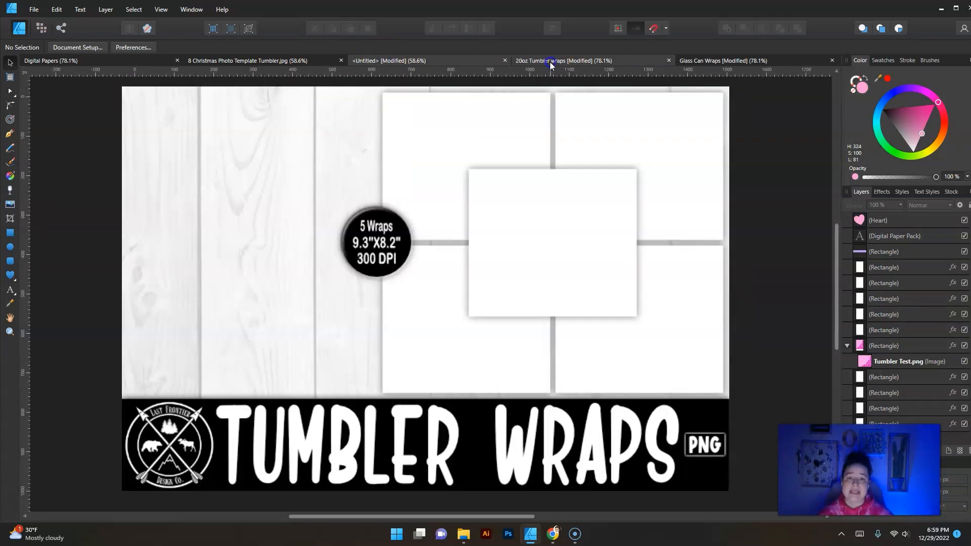
{"action": "left_click", "coordinate": [433, 107]}
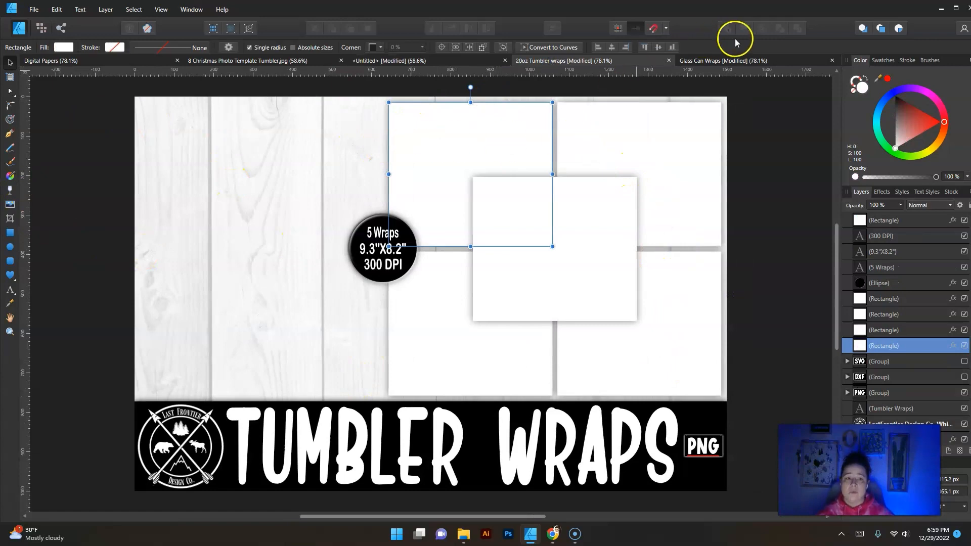
{"action": "left_click", "coordinate": [741, 61]}
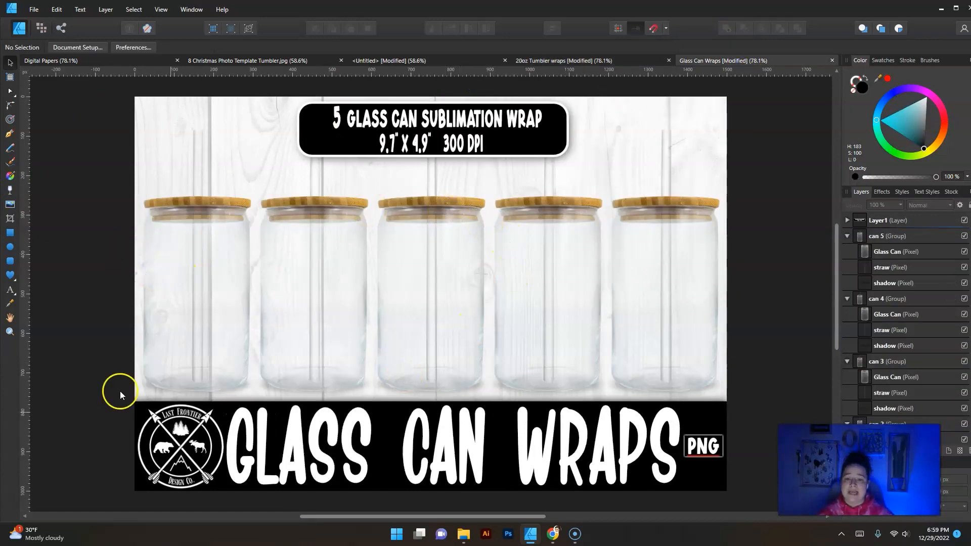
Open the Teardrop Earrings template from the Affinity folder in Listing Photos.
{"action": "left_click", "coordinate": [23, 59]}
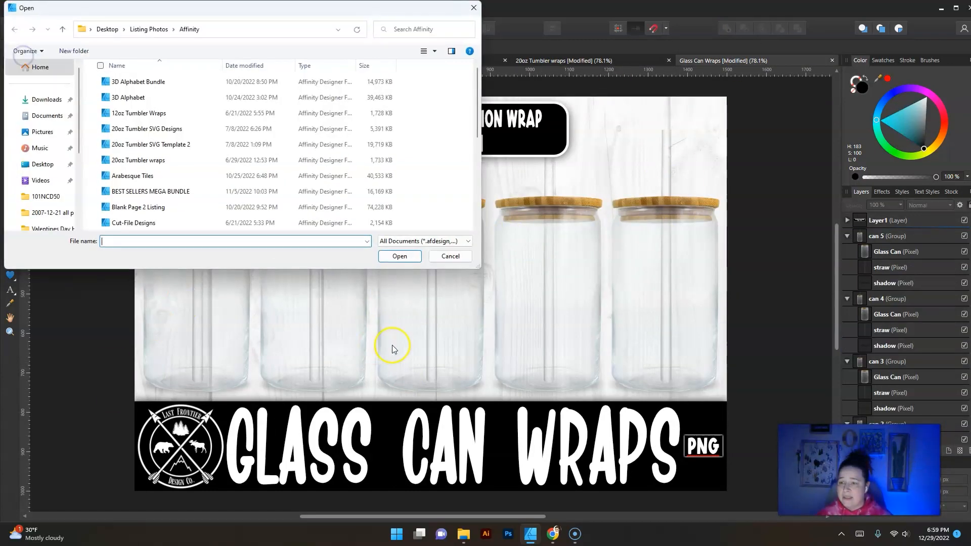
{"action": "scroll", "coordinate": [177, 206], "scroll_direction": "down", "scroll_amount": 3}
{"action": "double_click", "coordinate": [167, 225]}
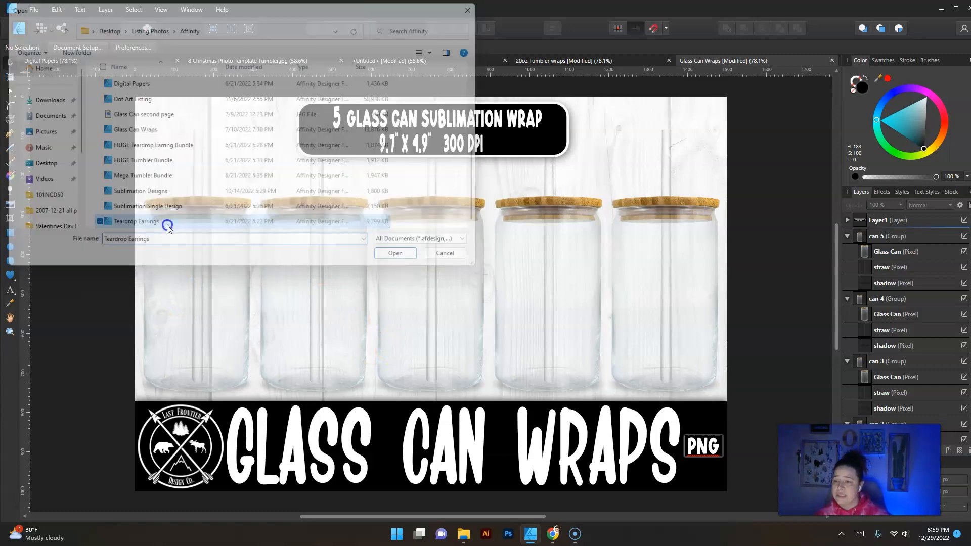
Hide the white wood background image behind the teardrop shapes in the earring template.
{"action": "left_click", "coordinate": [474, 278]}
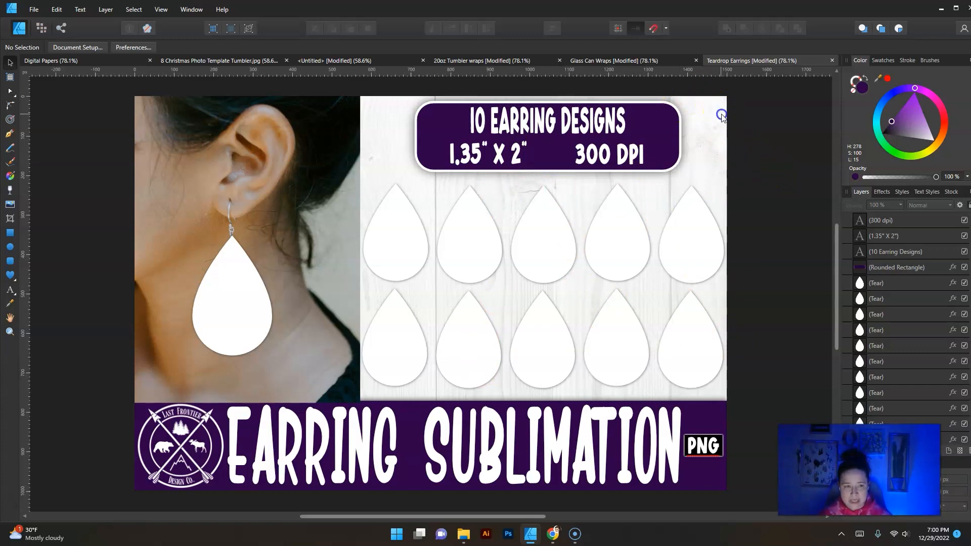
{"action": "left_click", "coordinate": [693, 97]}
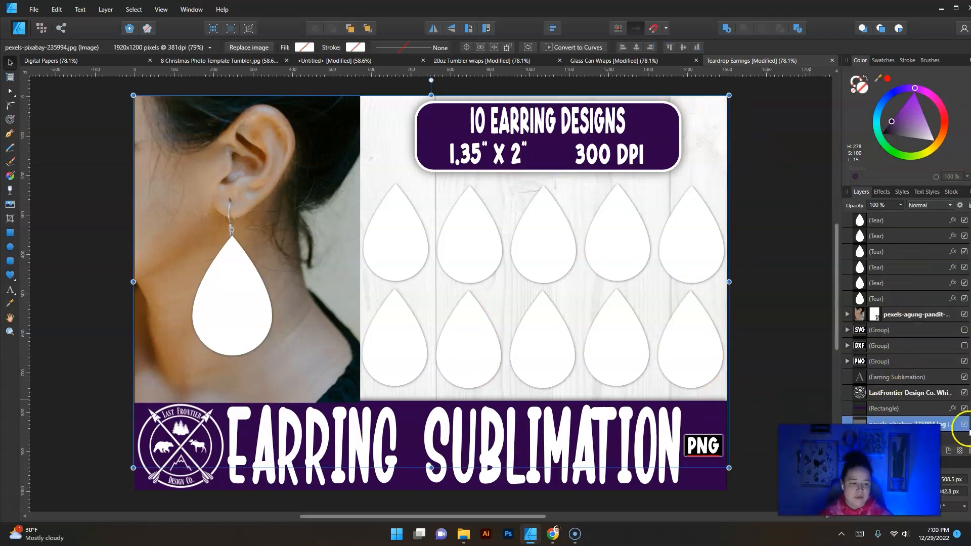
{"action": "left_click", "coordinate": [965, 424]}
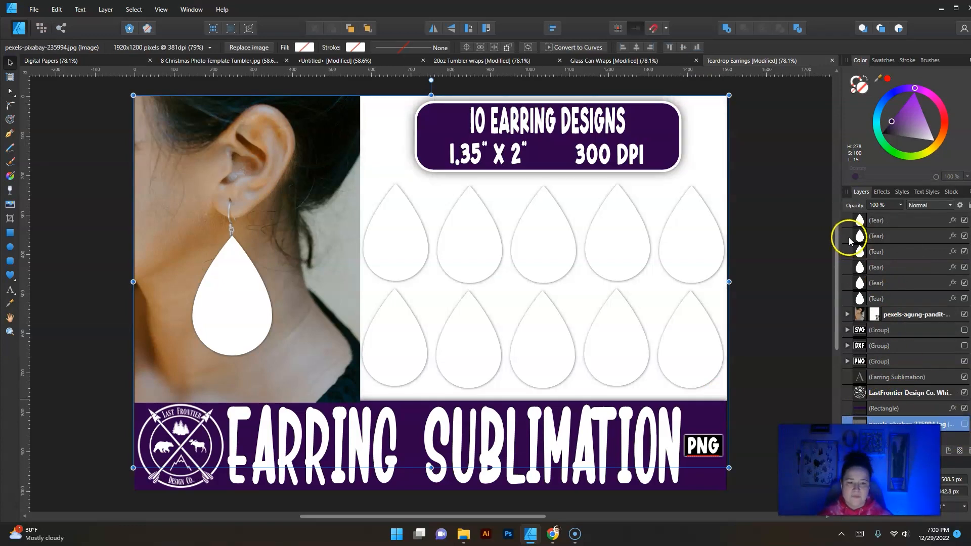
Compare the earring template with and without the white wood background image, leaving the background shown and nothing selected.
{"action": "left_click", "coordinate": [807, 185]}
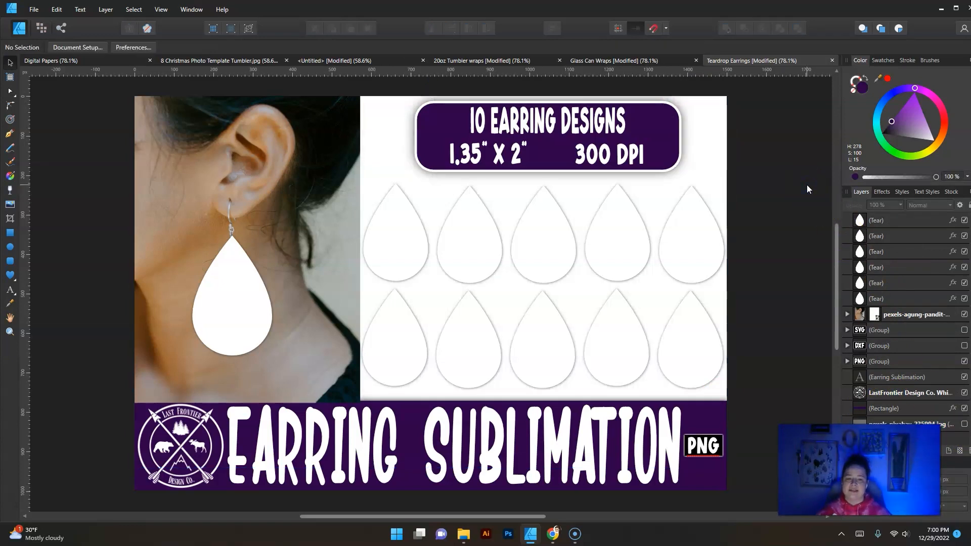
{"action": "left_click", "coordinate": [964, 424]}
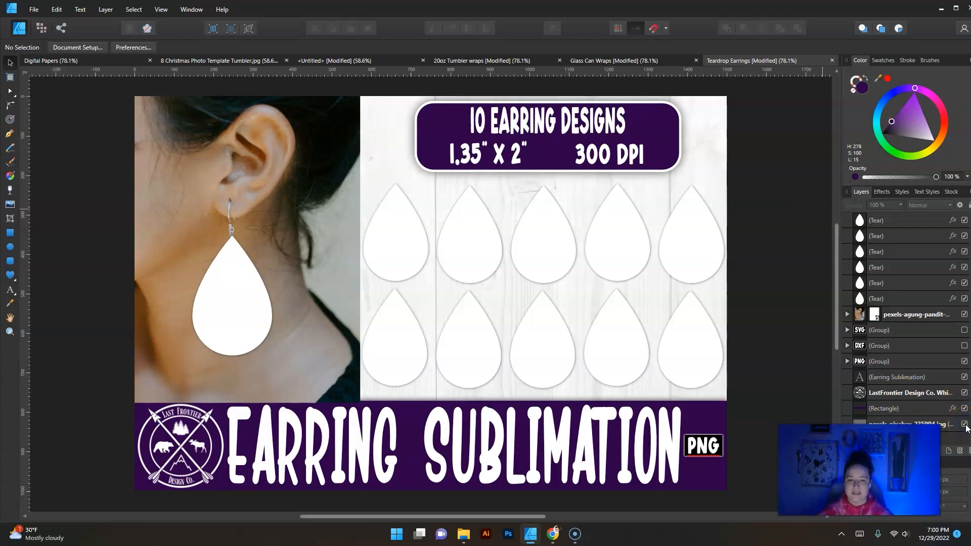
{"action": "left_click", "coordinate": [964, 425]}
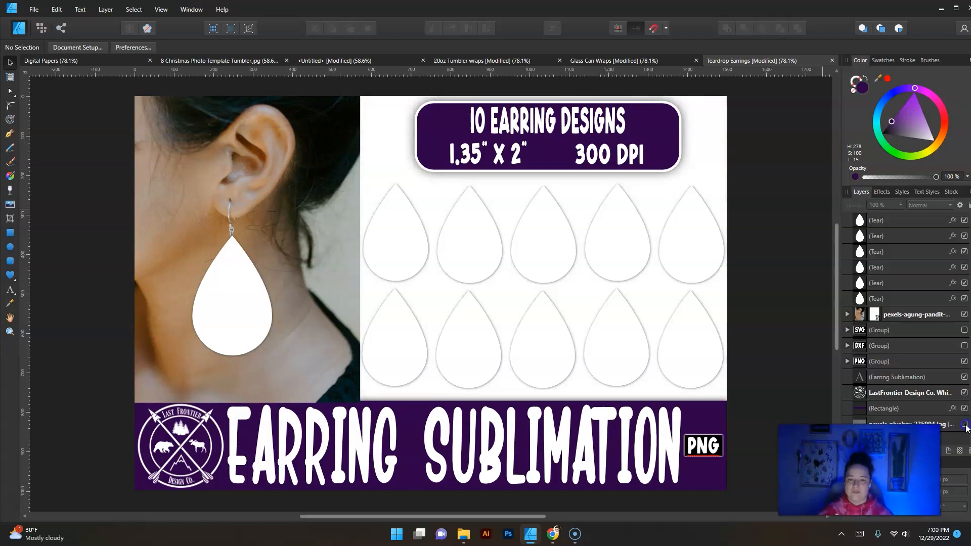
{"action": "left_click", "coordinate": [964, 425]}
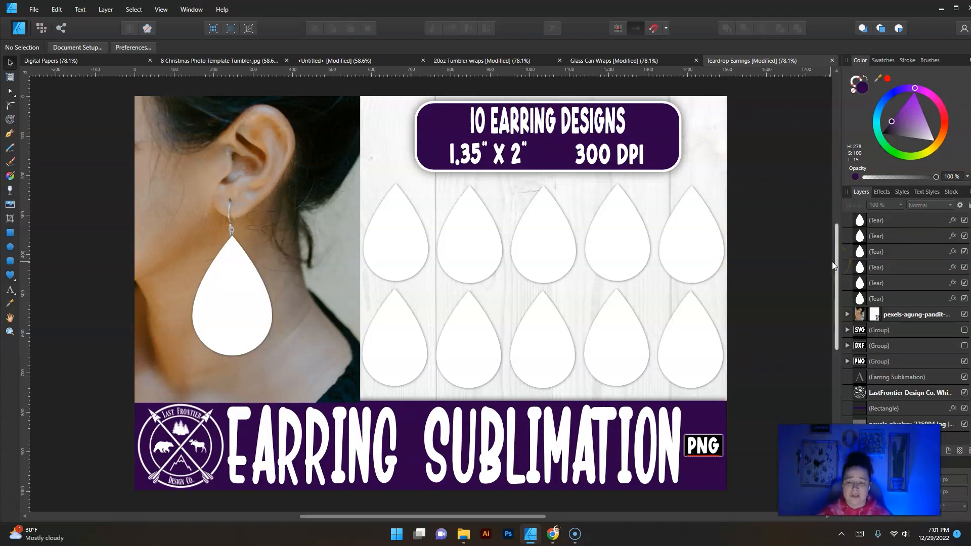
{"action": "left_click", "coordinate": [777, 271]}
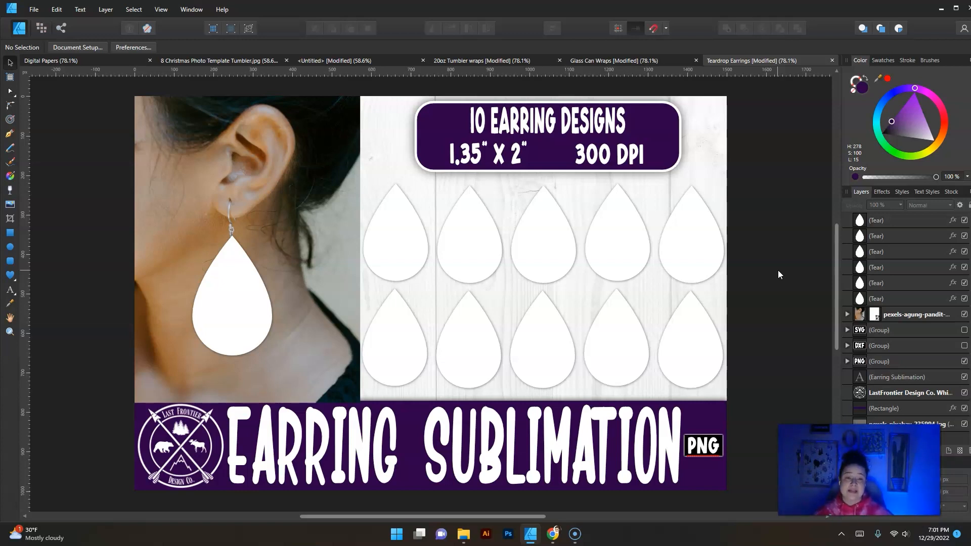
Review the Glass Can Wraps and 20oz Tumbler wraps templates, and return to Teardrop Earrings.
{"action": "left_click", "coordinate": [671, 62]}
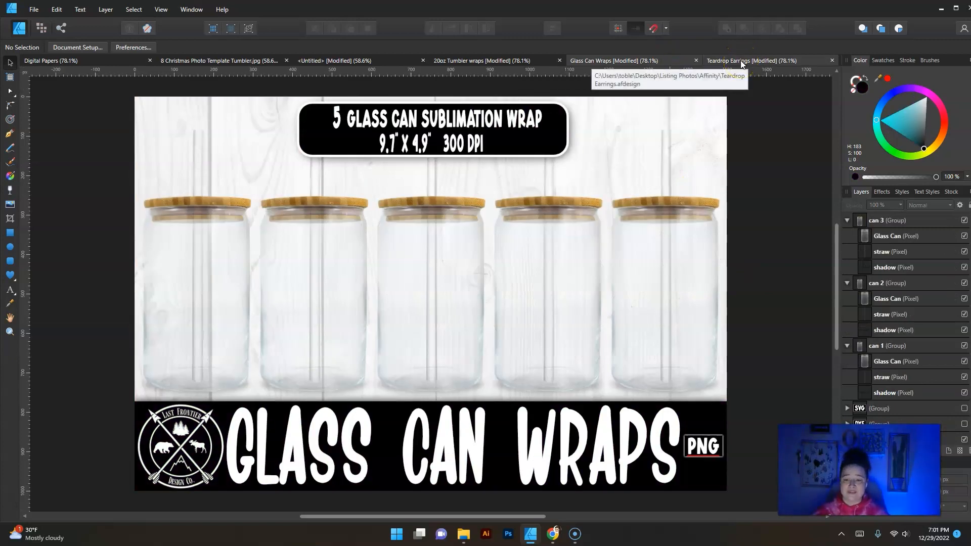
{"action": "left_click", "coordinate": [741, 63]}
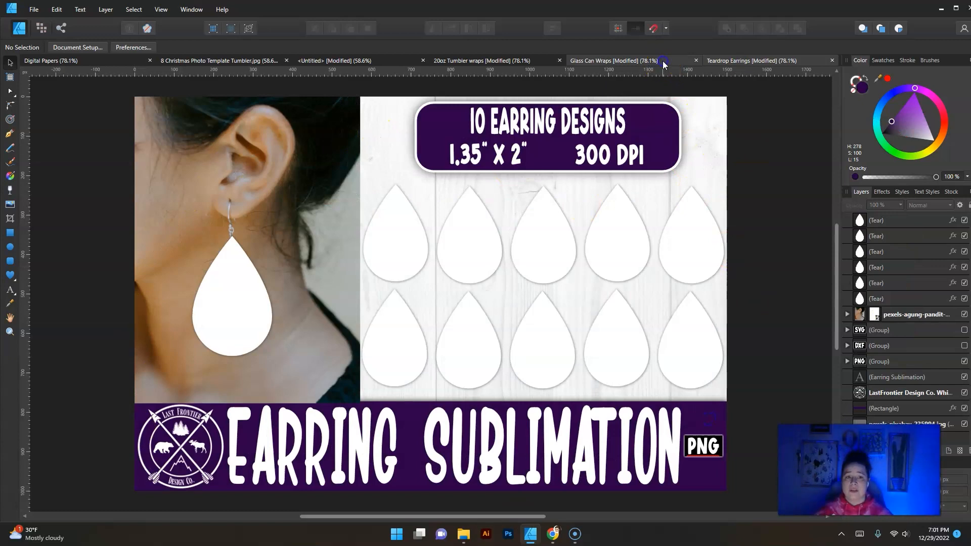
{"action": "left_click", "coordinate": [662, 61]}
{"action": "left_click", "coordinate": [514, 60]}
{"action": "left_click", "coordinate": [752, 60]}
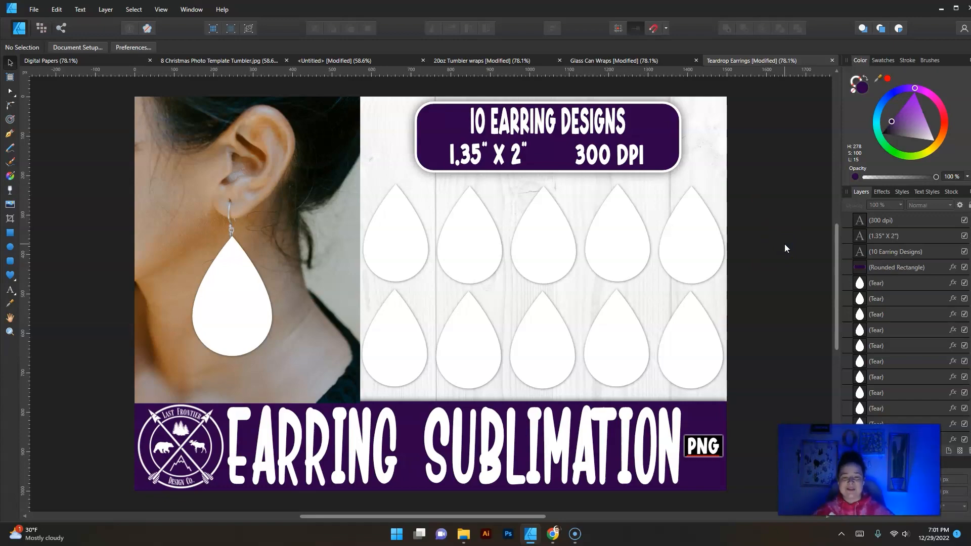
{"action": "left_click", "coordinate": [8, 511]}
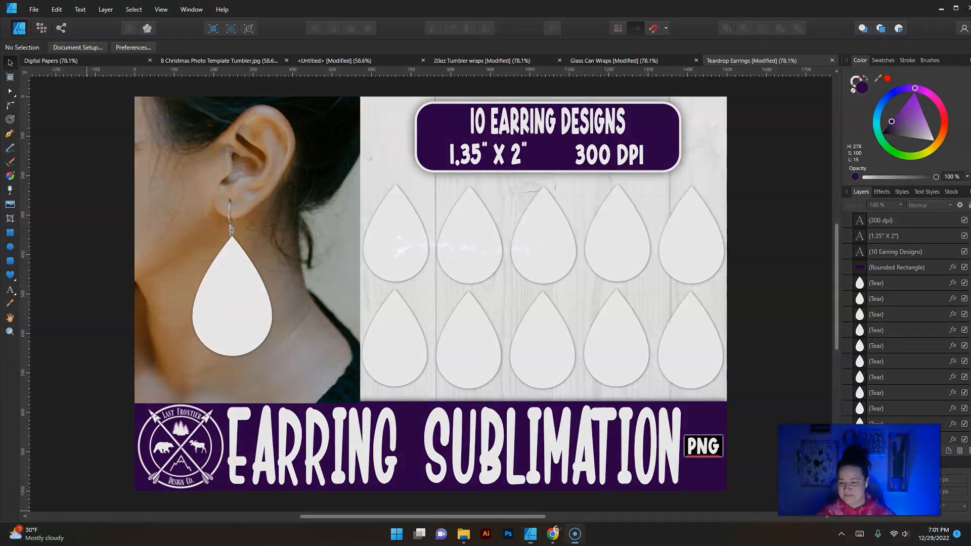